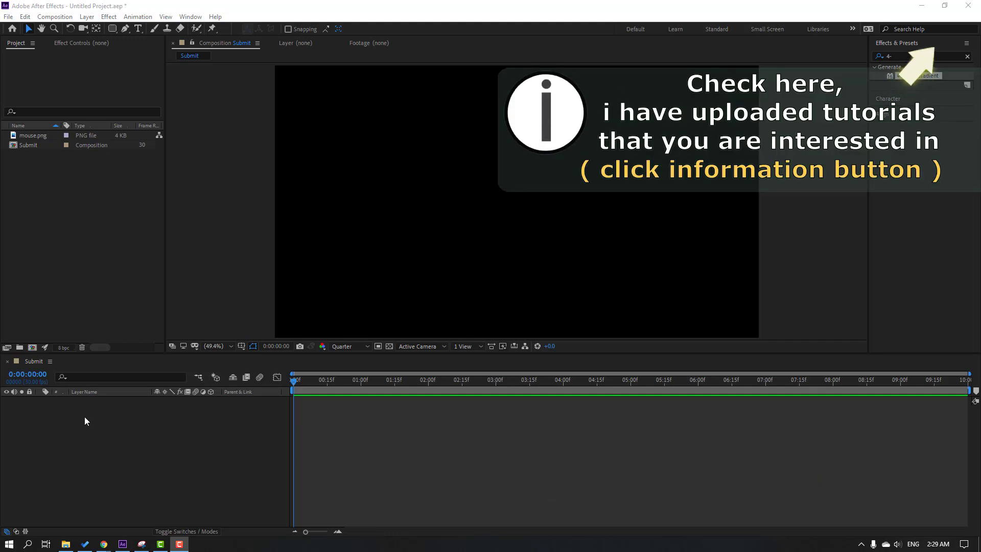
Step: Create a white 1920 × 1080 px solid layer named BG in the Submit composition
right_click(85, 416)
mouse_move(137, 427)
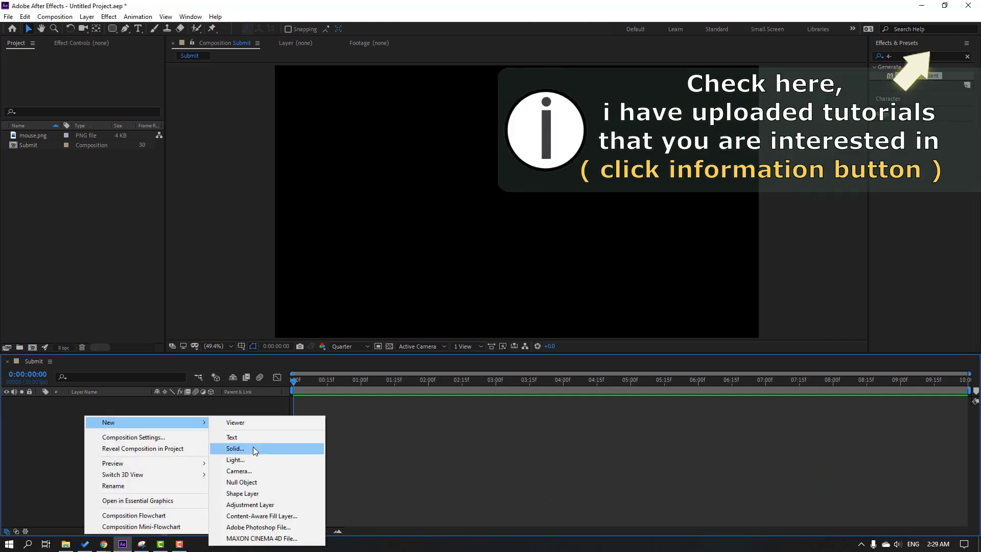
click(253, 450)
text(BG)
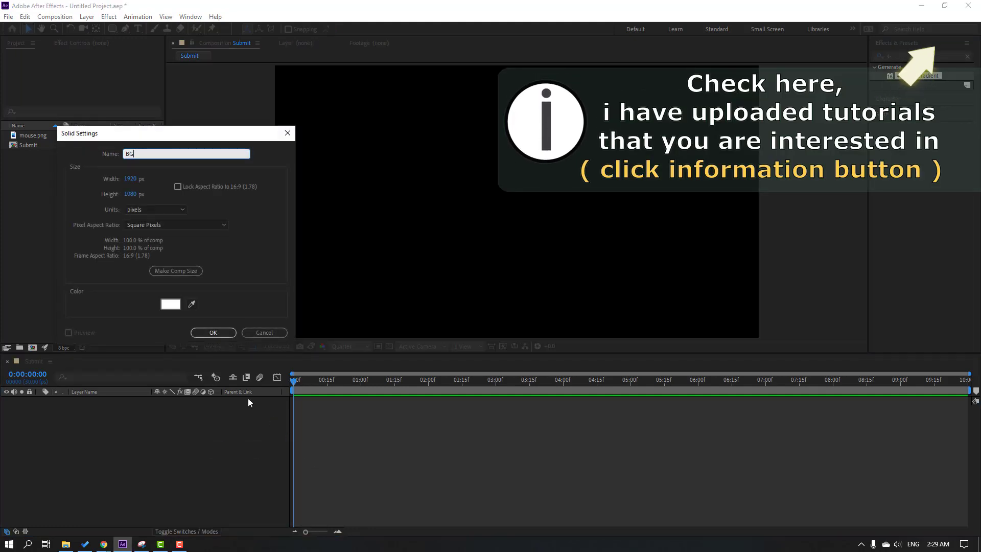
click(209, 336)
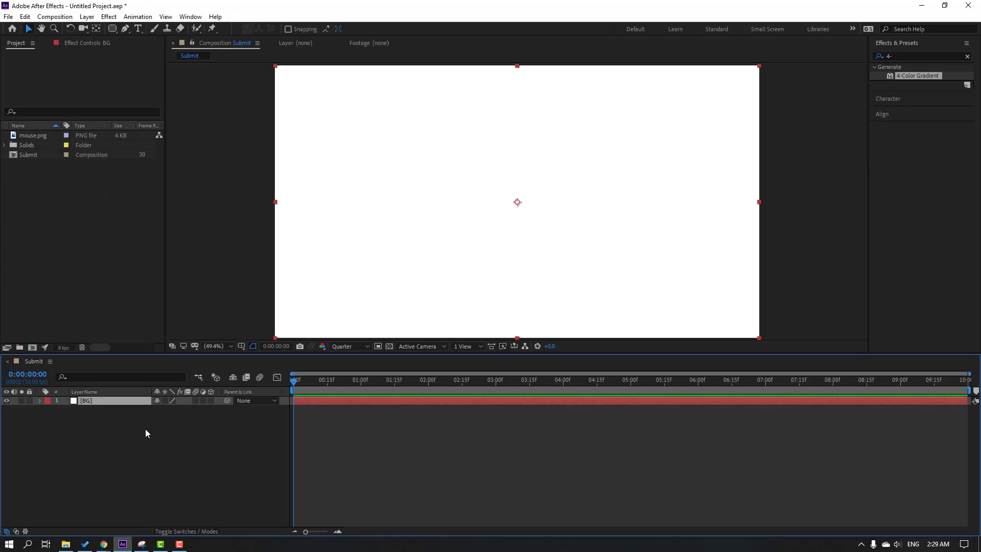
Step: Apply the Fill effect to the BG layer and set its color to light gray F0F0F0
click(903, 56)
text(fill)
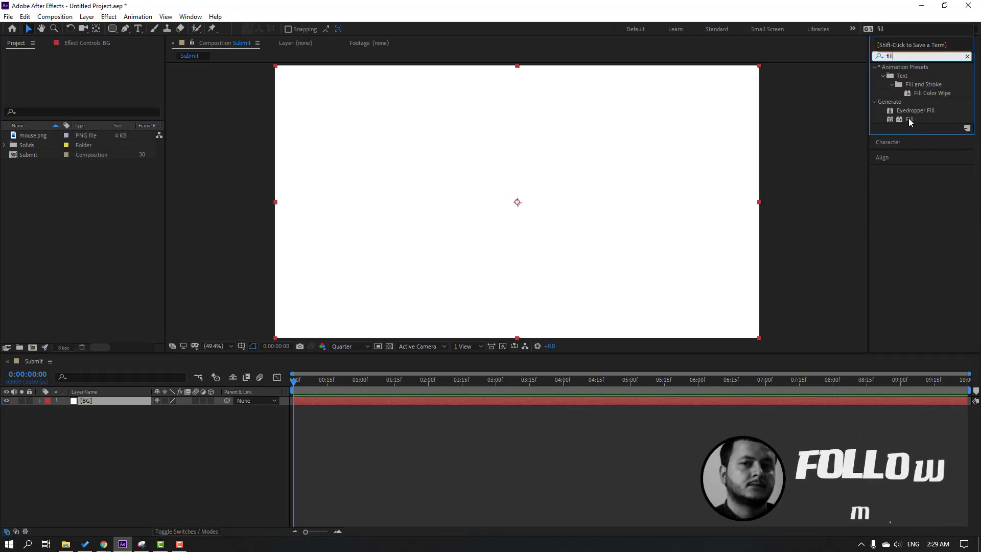
drag(908, 118, 83, 400)
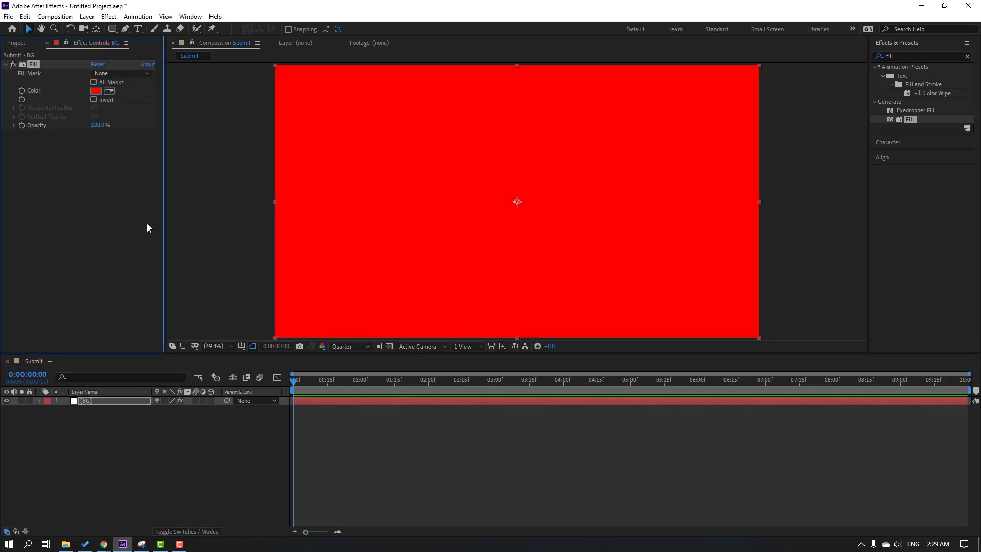
click(99, 92)
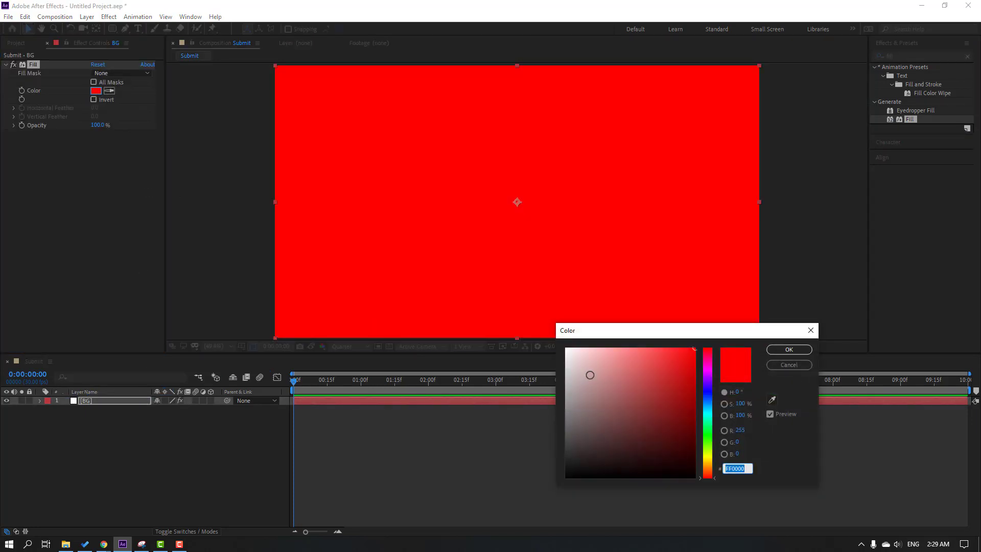
drag(587, 372, 559, 358)
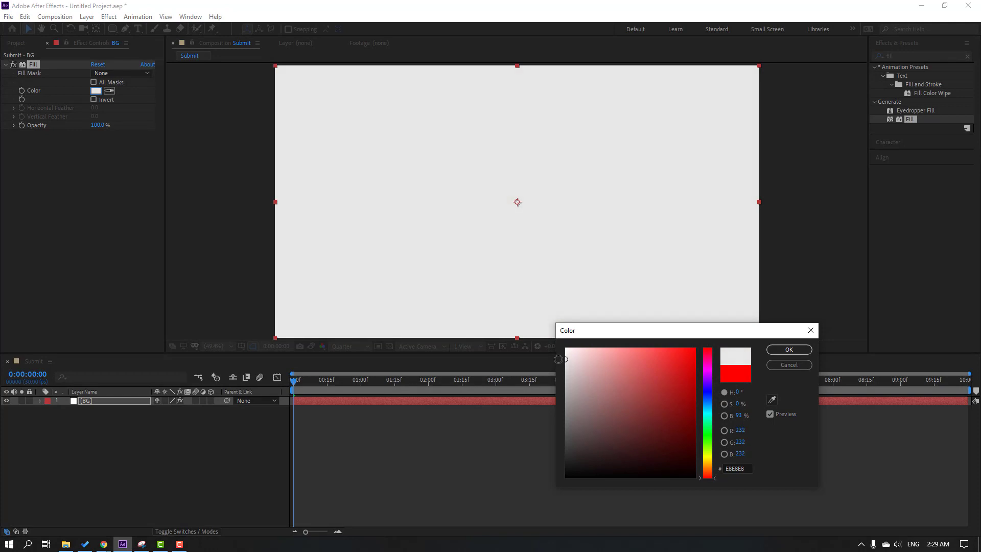
click(788, 350)
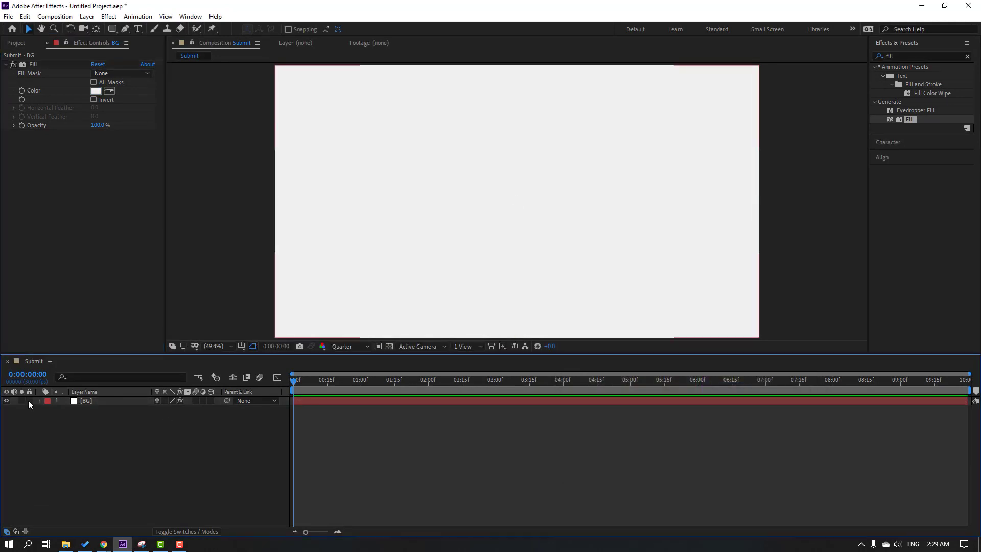
Step: Draw a white rounded rectangle about 748 × 199 px near the middle of the composition as a new shape layer
click(115, 29)
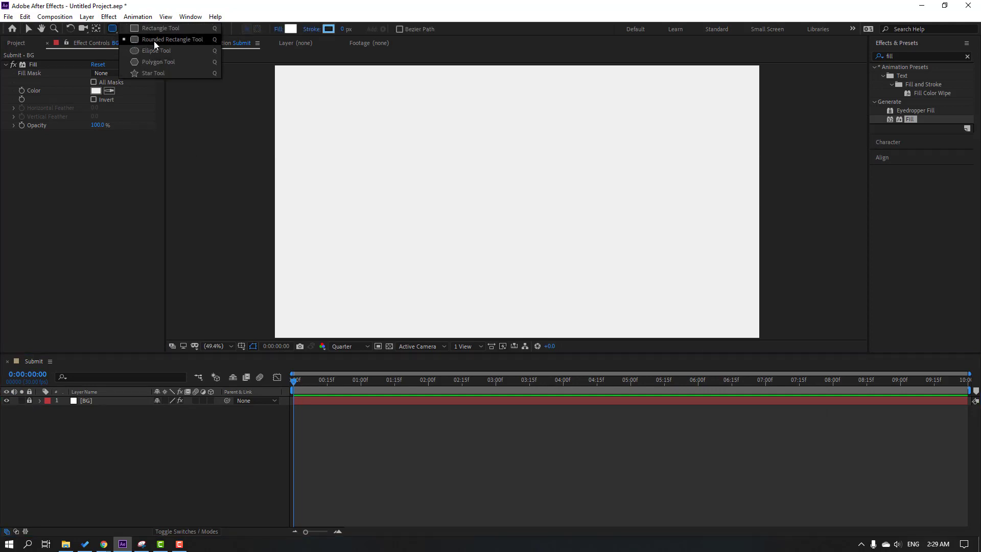
click(188, 39)
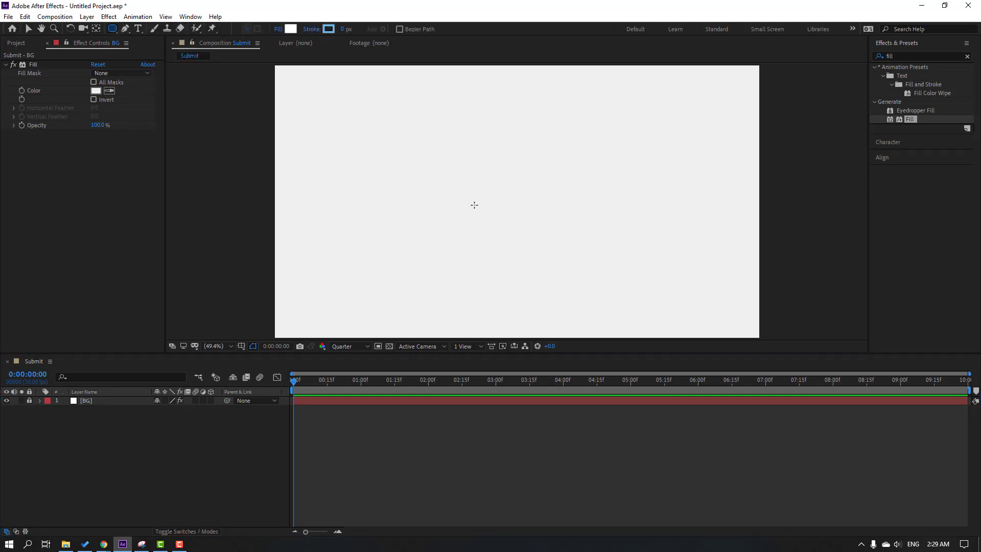
drag(421, 166, 610, 216)
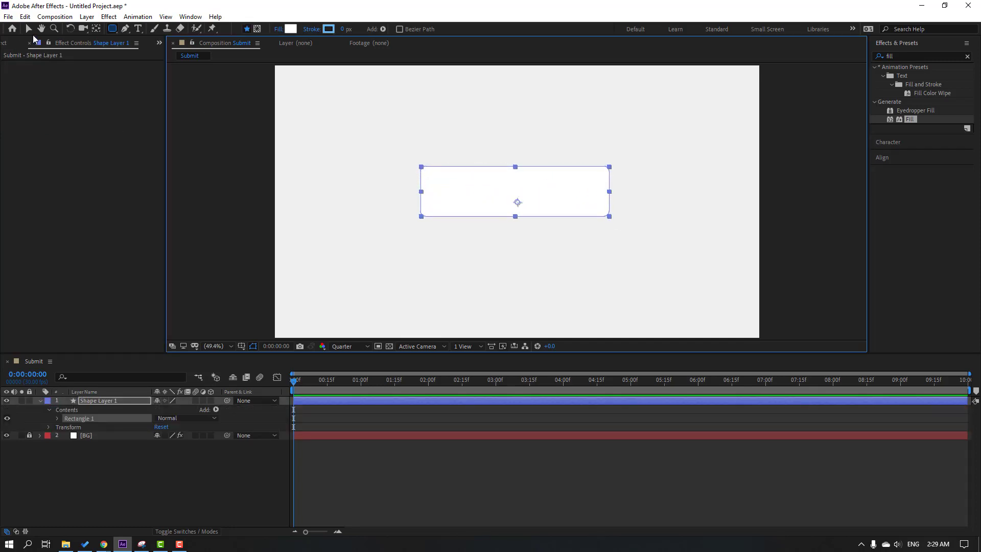
click(31, 32)
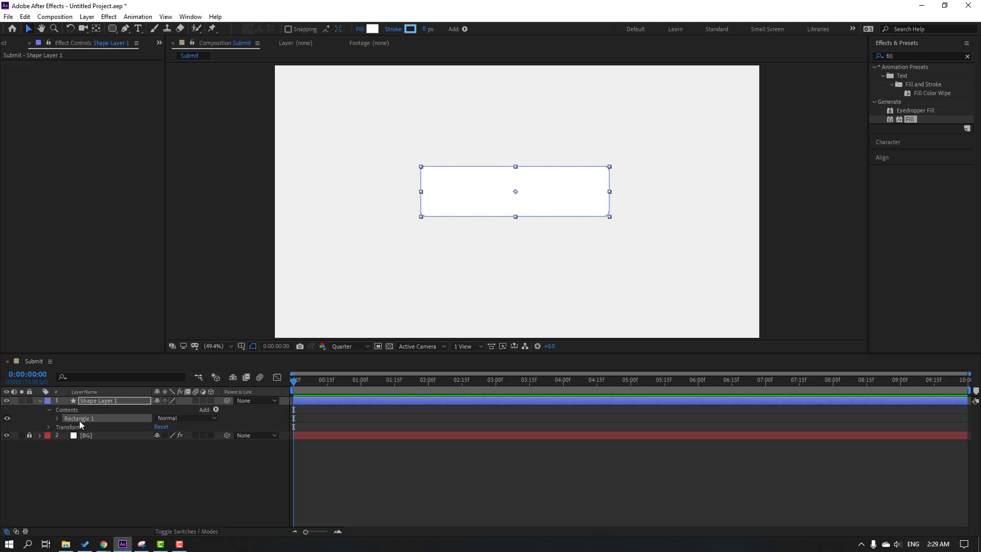
Step: Enlarge the rectangle path's size proportionally to 776.7 × 206.3
click(57, 418)
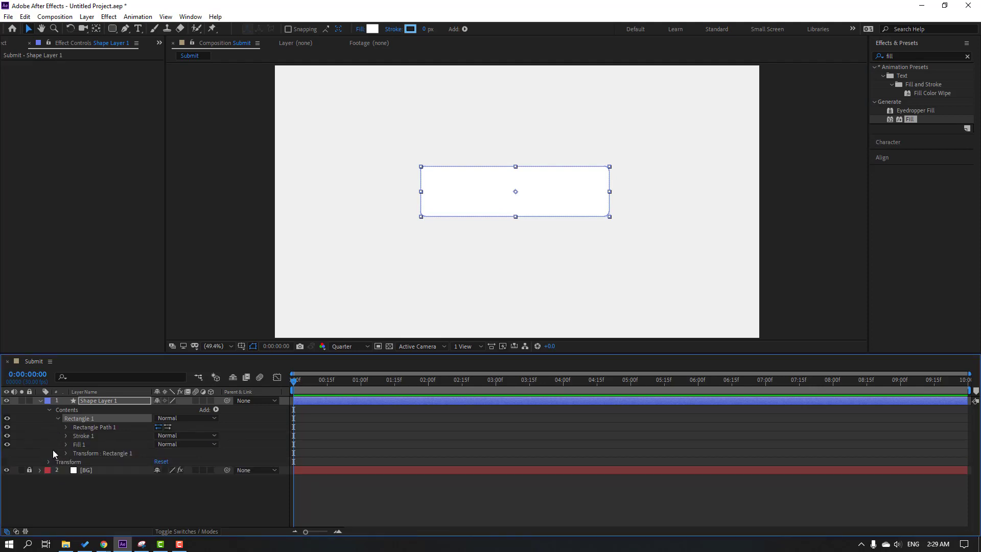
click(65, 428)
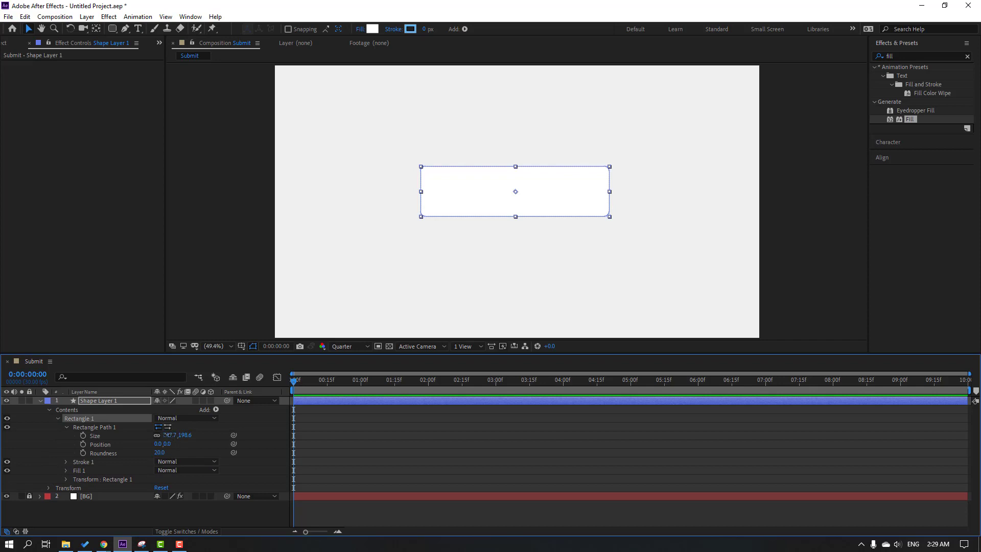
drag(166, 434, 197, 433)
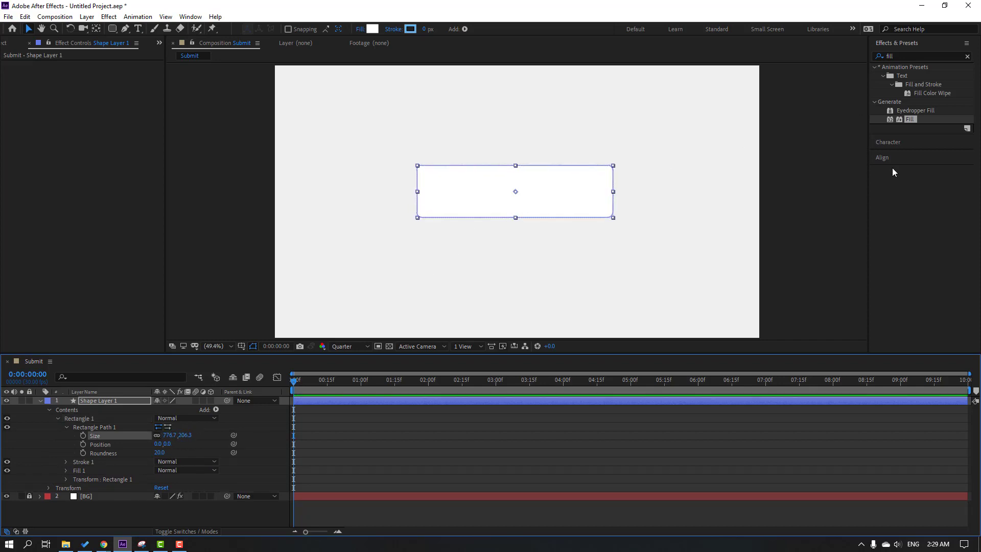
Step: Center the rectangle horizontally and vertically in the composition and scale its path size proportionally to 671.7 × 178.4
click(882, 158)
click(897, 102)
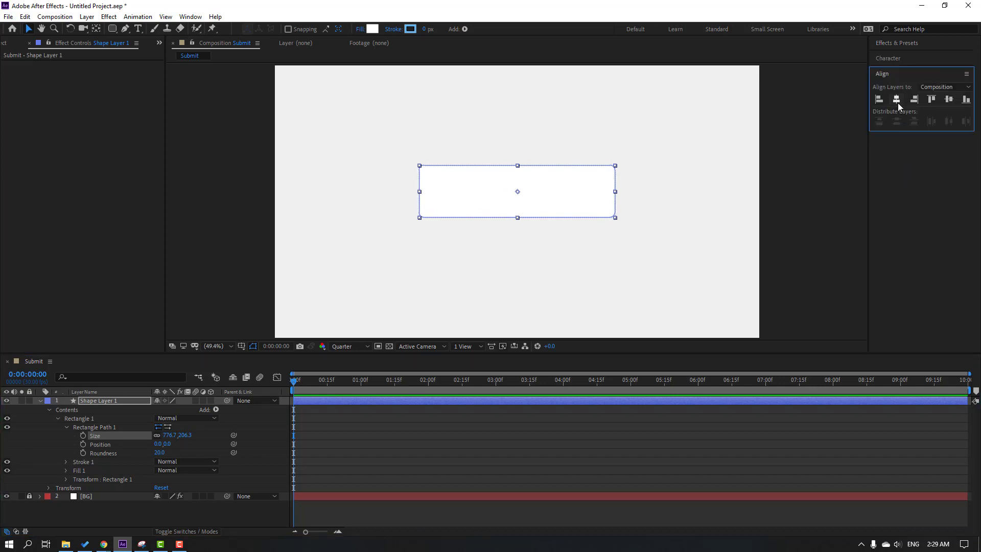
click(946, 100)
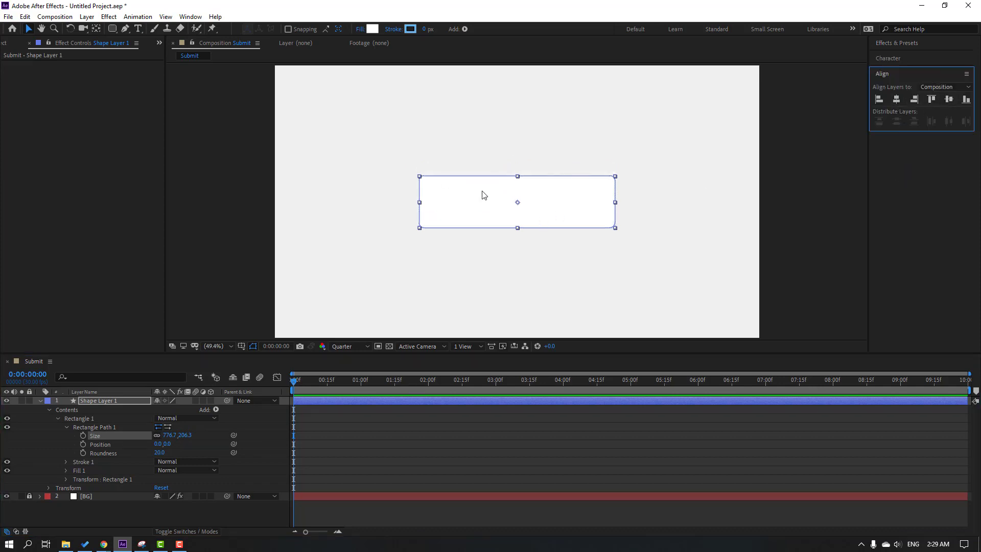
drag(171, 441, 124, 444)
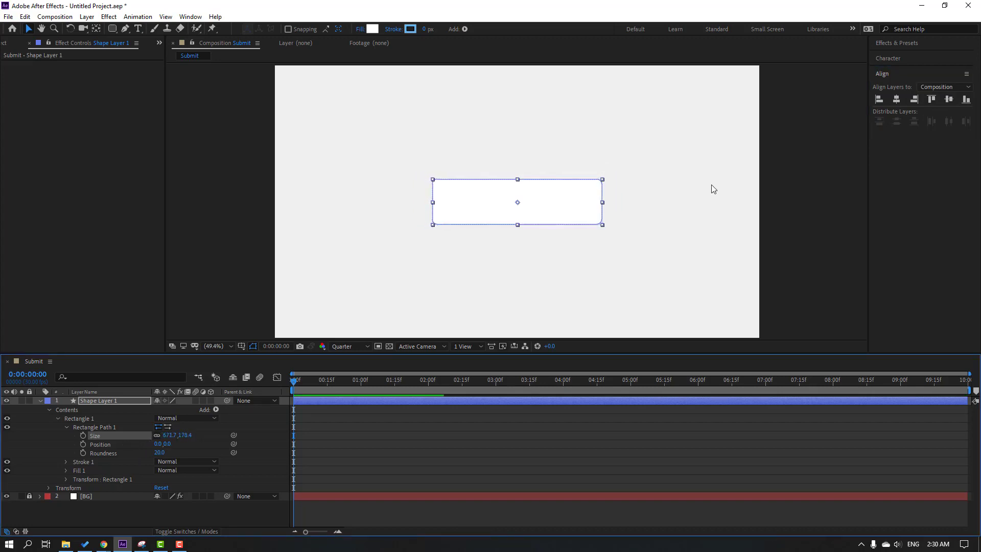
Step: Find the 4-Color Gradient effect and apply it to the rectangle's shape layer
click(901, 44)
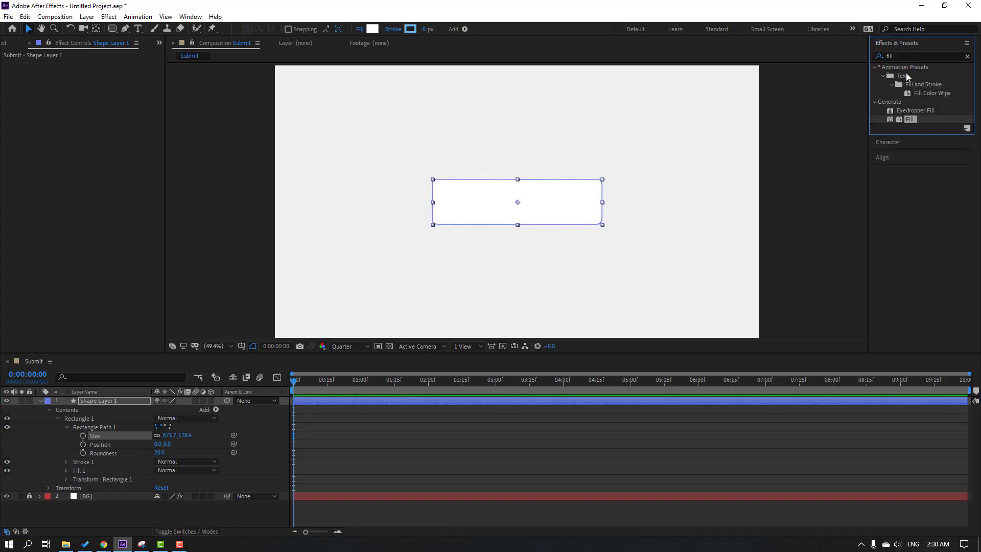
click(901, 55)
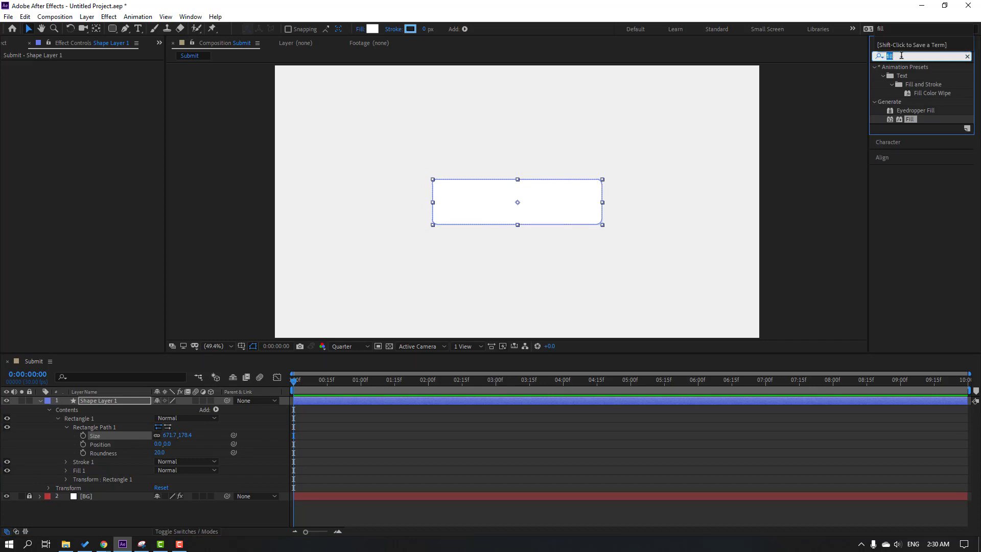
text(4)
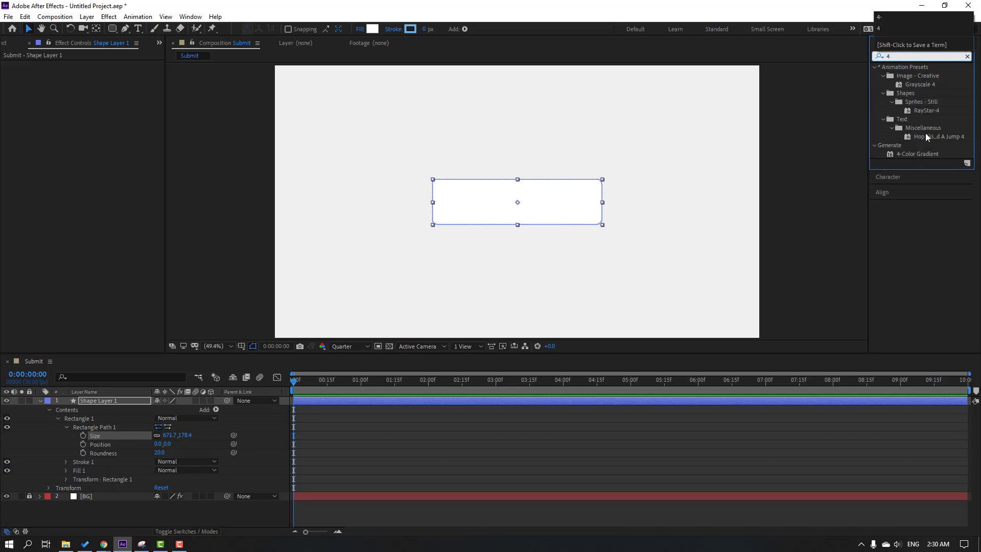
click(917, 153)
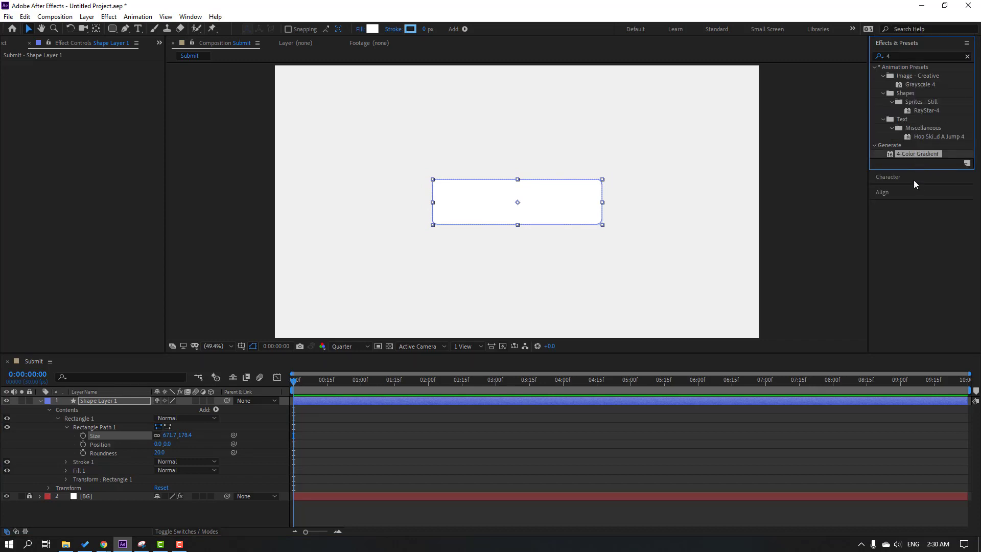
drag(915, 159, 93, 406)
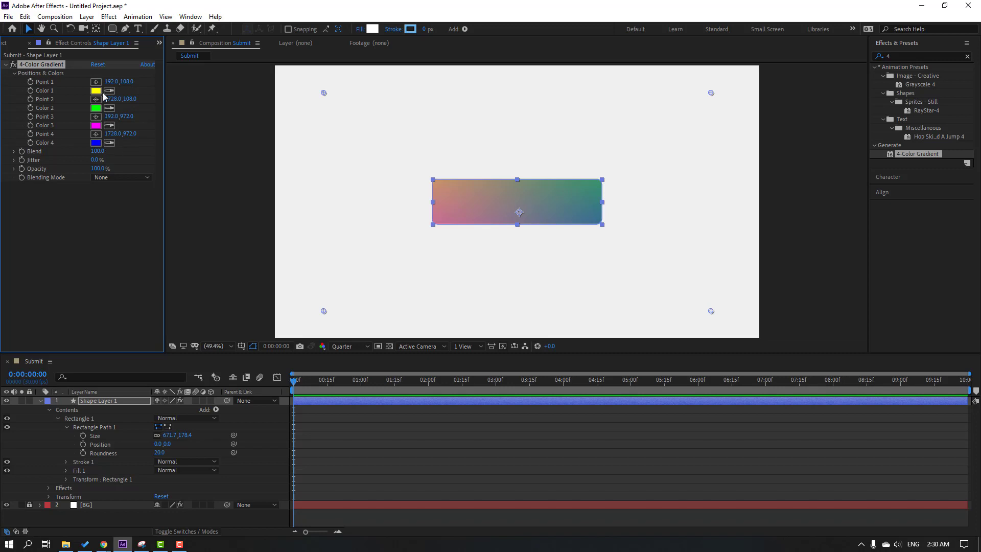
Step: Set Color 1 of the rectangle's 4-Color Gradient to white
click(96, 91)
click(708, 401)
drag(645, 364, 605, 341)
click(788, 350)
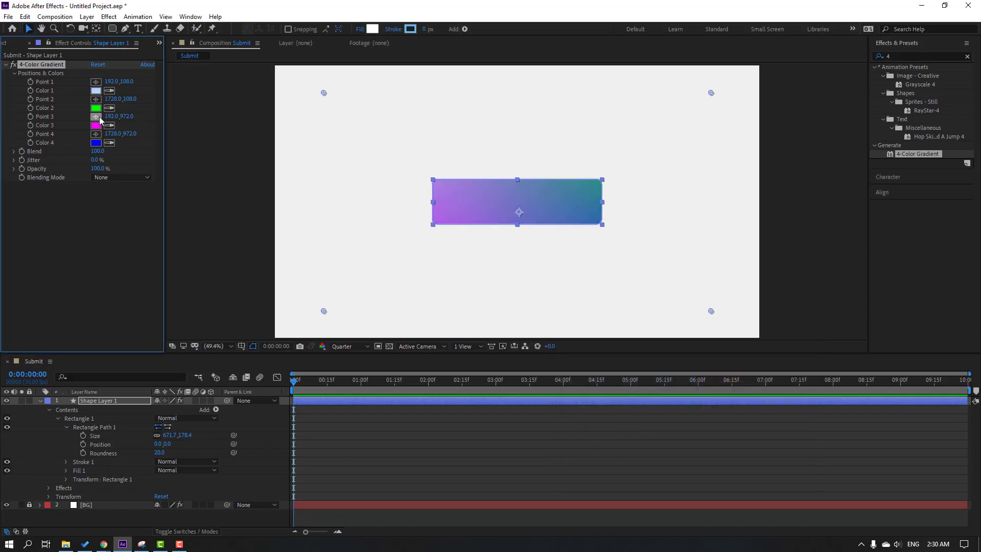
click(97, 90)
click(565, 347)
click(791, 351)
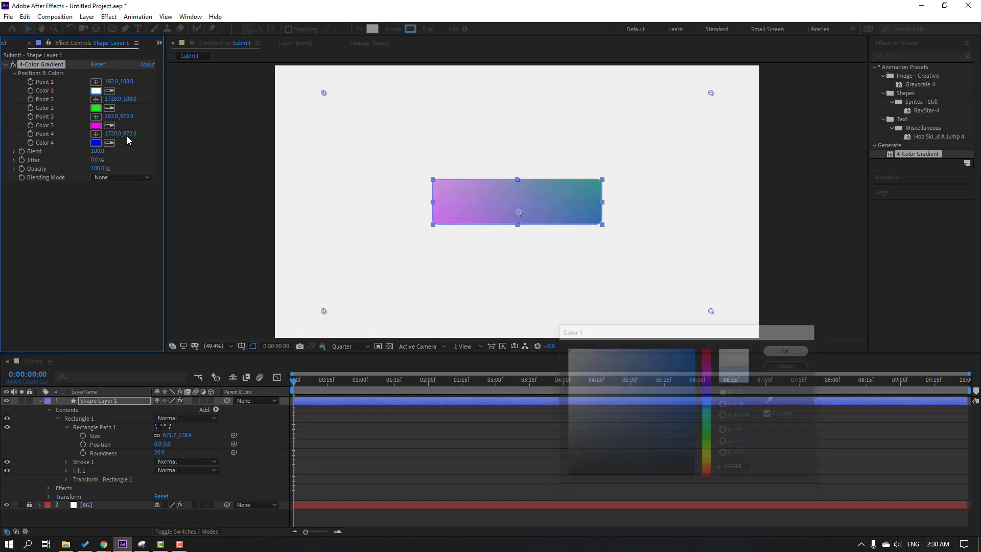
Step: Set Color 4 of the rectangle's gradient to a light blue
click(97, 143)
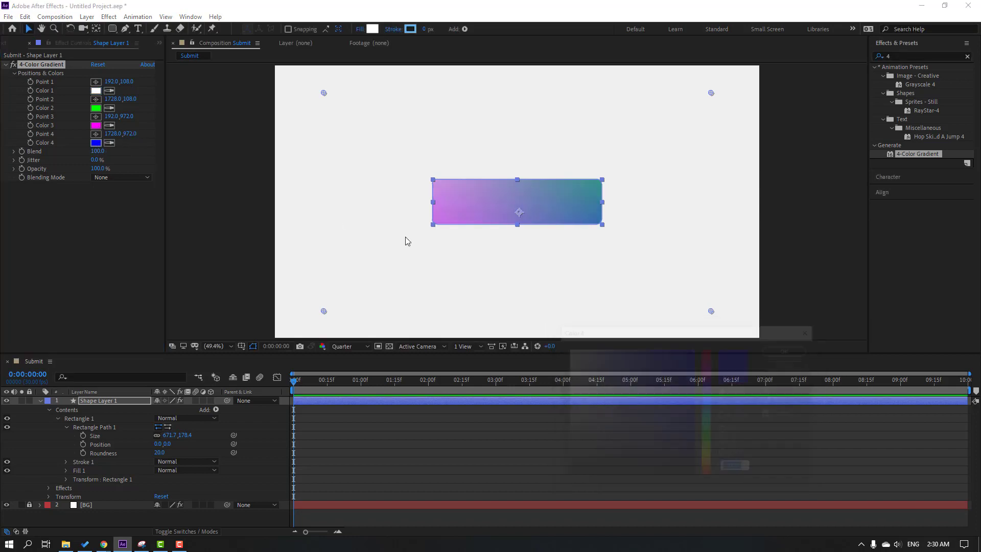
mouse_move(671, 387)
mouse_down()
mouse_move(570, 348)
mouse_move(619, 364)
mouse_move(705, 322)
mouse_move(631, 322)
mouse_up()
click(703, 402)
click(787, 350)
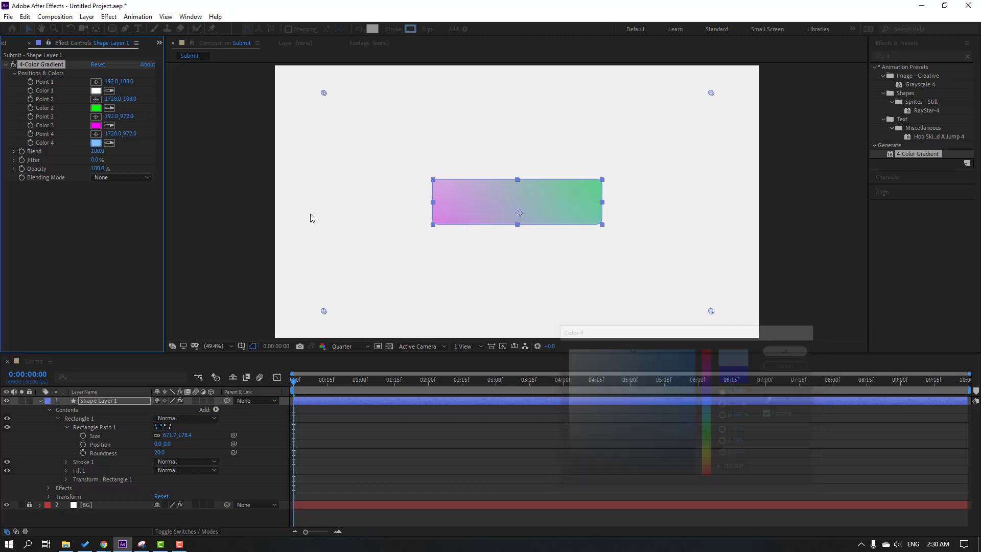
Step: Set Color 2 of the rectangle's gradient to light blue 67AEFD
click(95, 109)
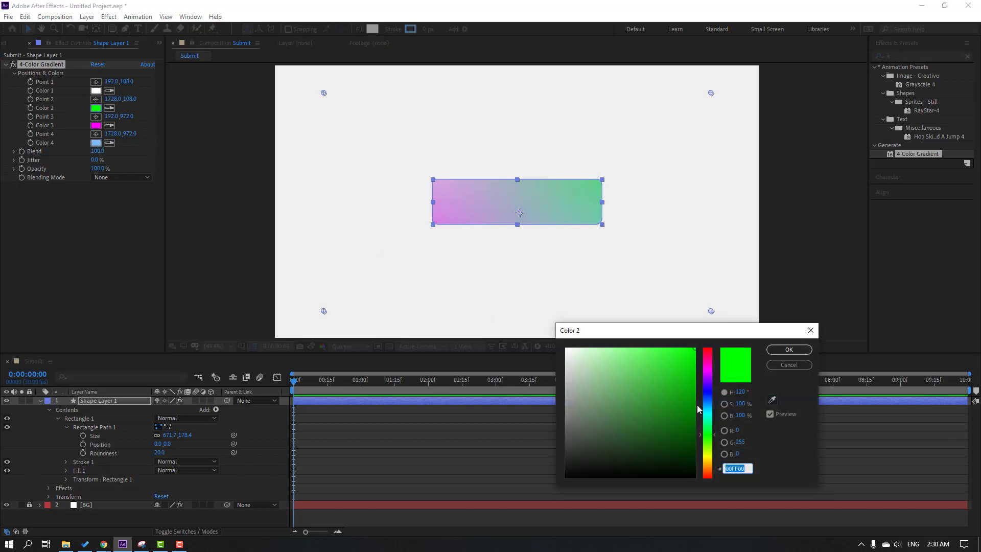
mouse_move(583, 371)
mouse_down()
mouse_move(613, 363)
mouse_move(603, 357)
mouse_up()
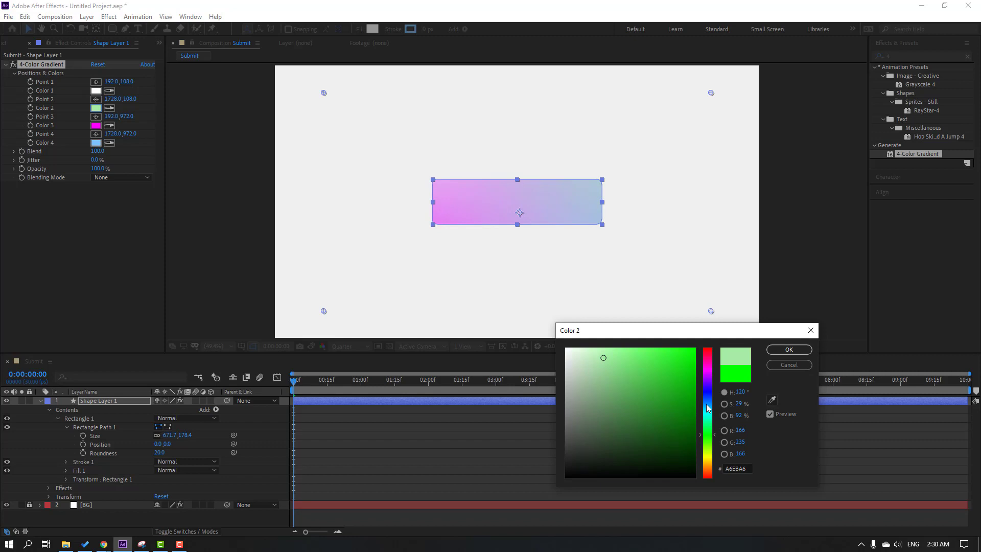
drag(708, 408, 708, 401)
drag(608, 353, 642, 349)
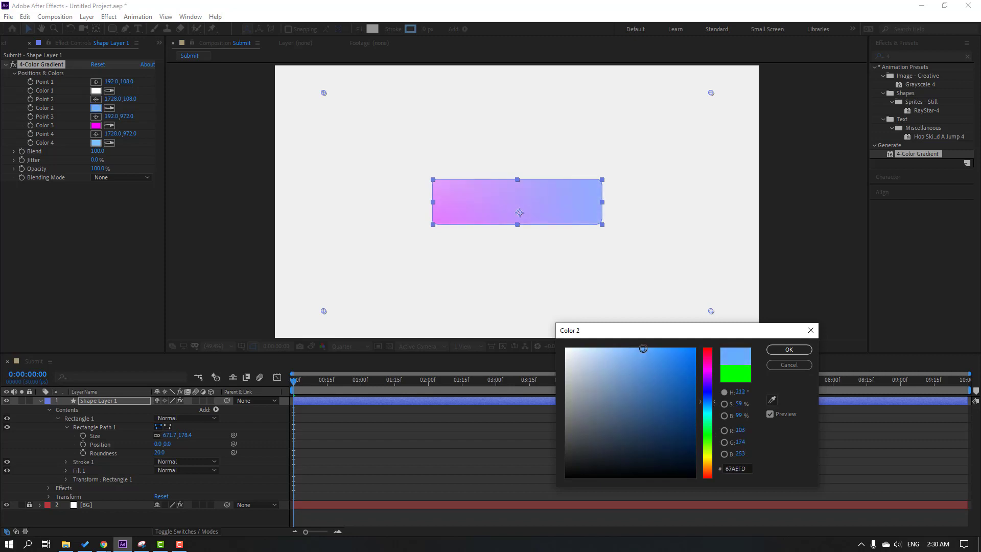
click(800, 350)
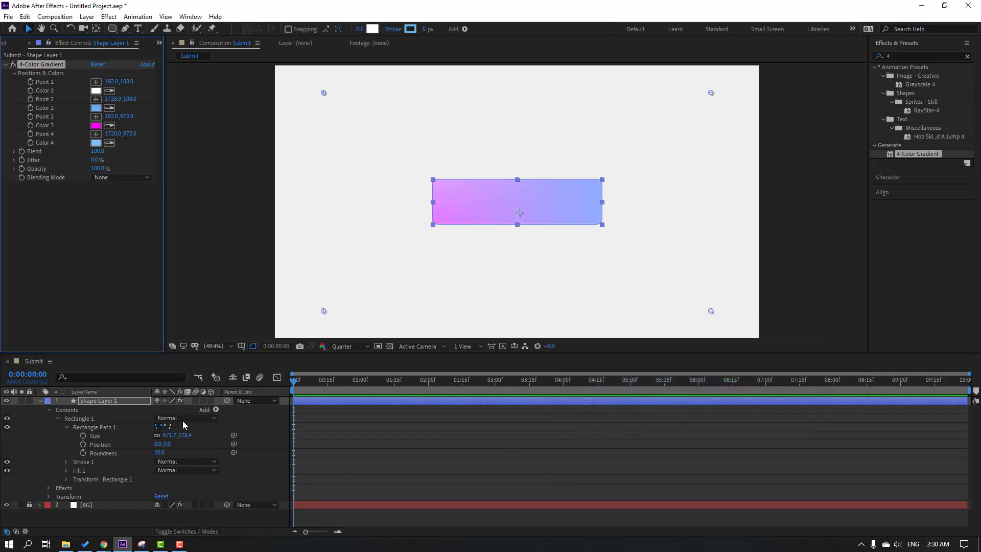
Step: Keyframe the rectangle path's Size and Roundness at 0:00, with the width narrowing to 269.7 and Roundness rising to 100 at frame 10
click(82, 436)
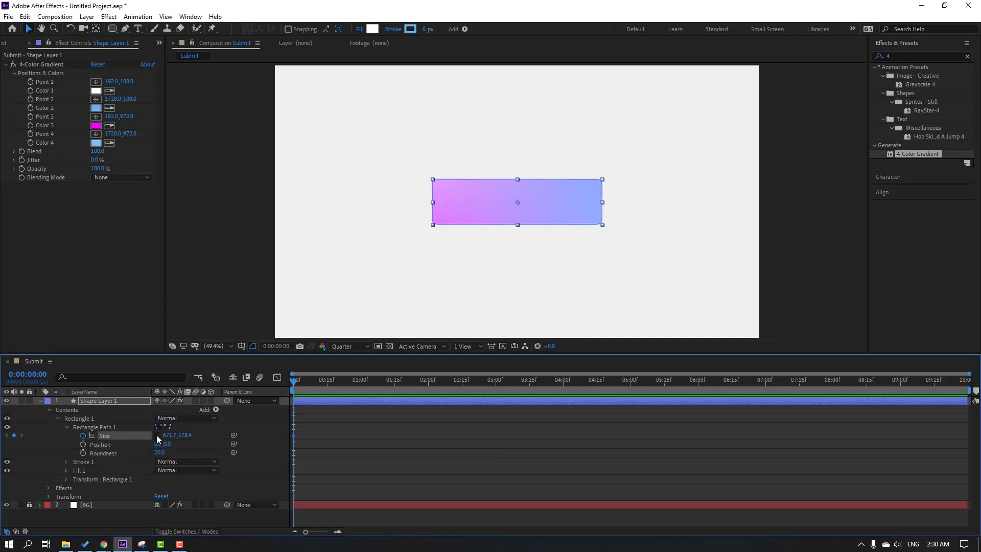
click(83, 453)
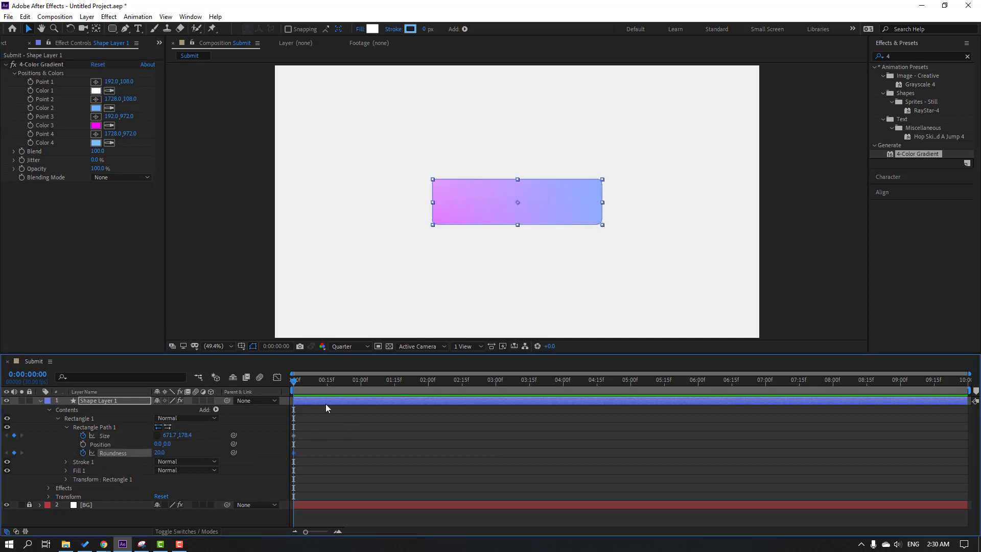
key(shift+Page_Down)
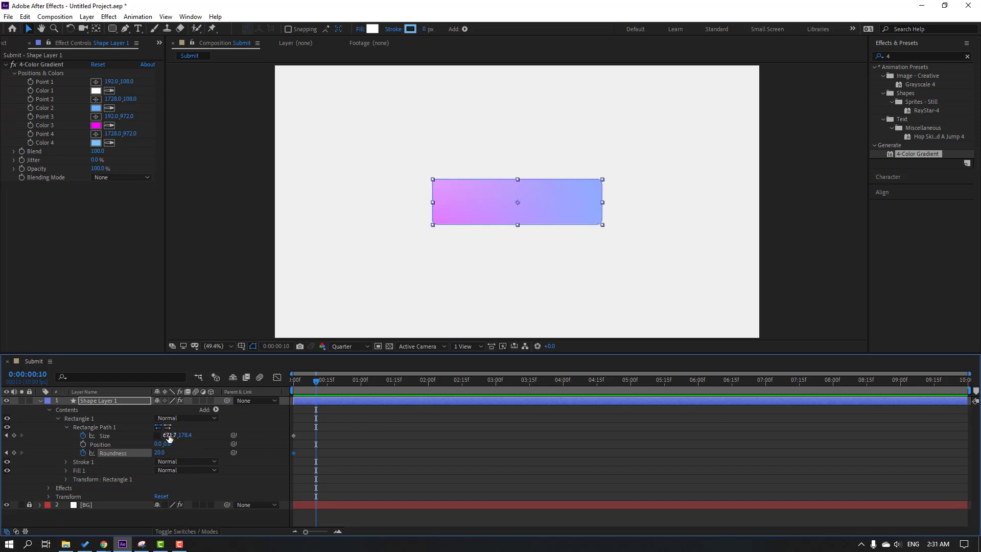
drag(169, 438, 126, 436)
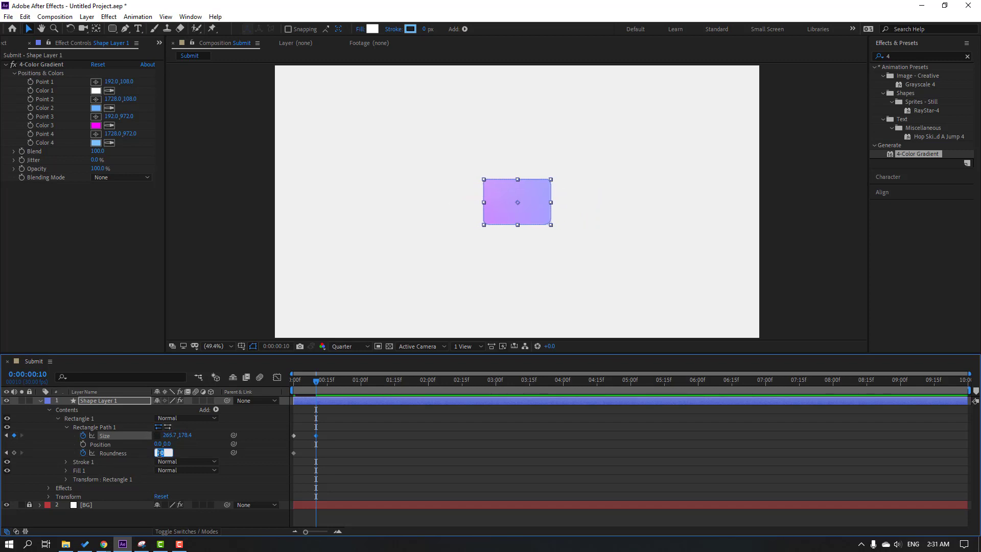
text(100)
key(Return)
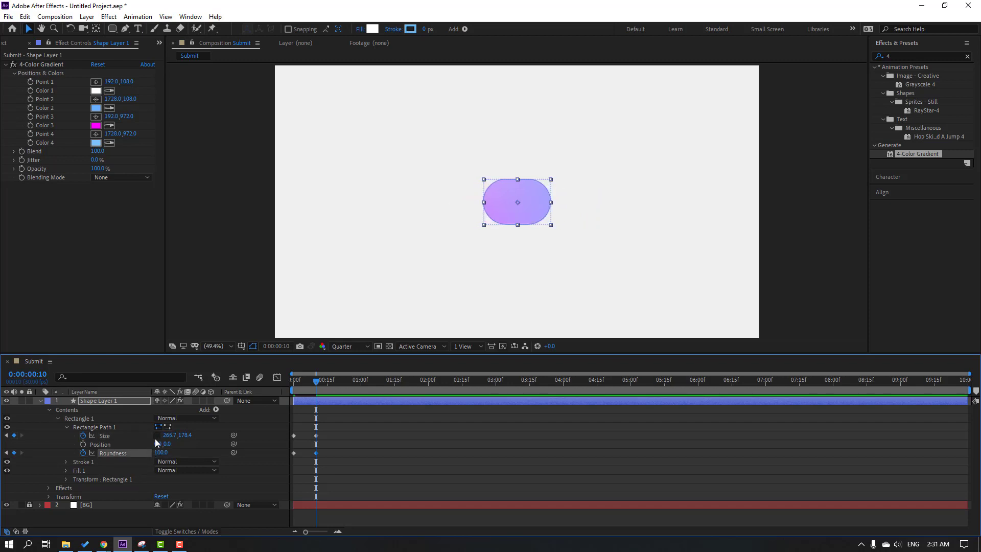
Step: Narrow the rectangle path's Size at frame 10 to a width of 179.7 to form a circle
drag(168, 435, 132, 437)
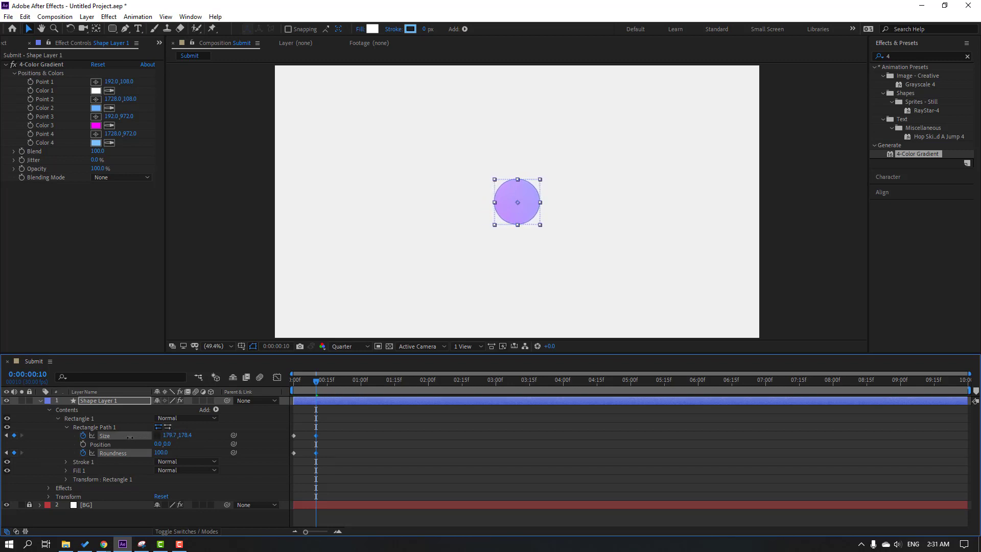
click(453, 437)
scroll(289, 210, down, 2)
scroll(289, 214, up, 2)
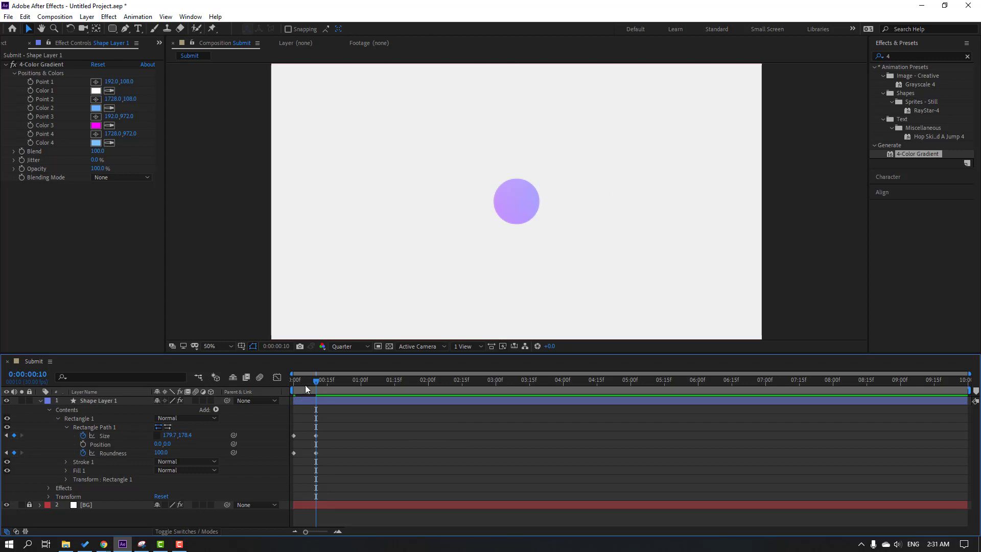
Step: Set the composition's preview resolution to Full
mouse_move(306, 388)
mouse_down()
mouse_move(318, 388)
mouse_move(302, 389)
mouse_up()
click(342, 347)
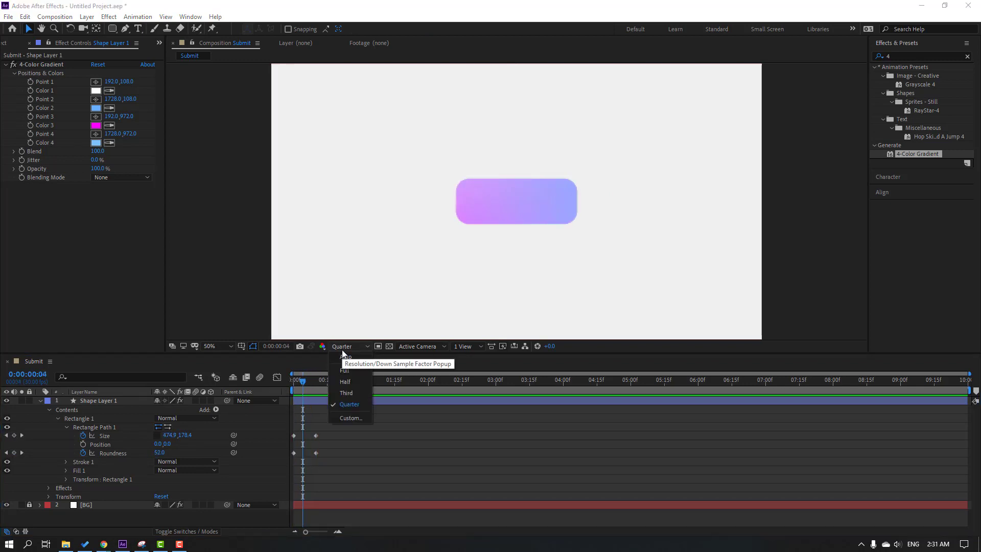
click(344, 371)
Step: Apply Easy Ease to all Size and Roundness keyframes of the rectangle path
drag(360, 429, 290, 457)
right_click(317, 453)
mouse_move(426, 446)
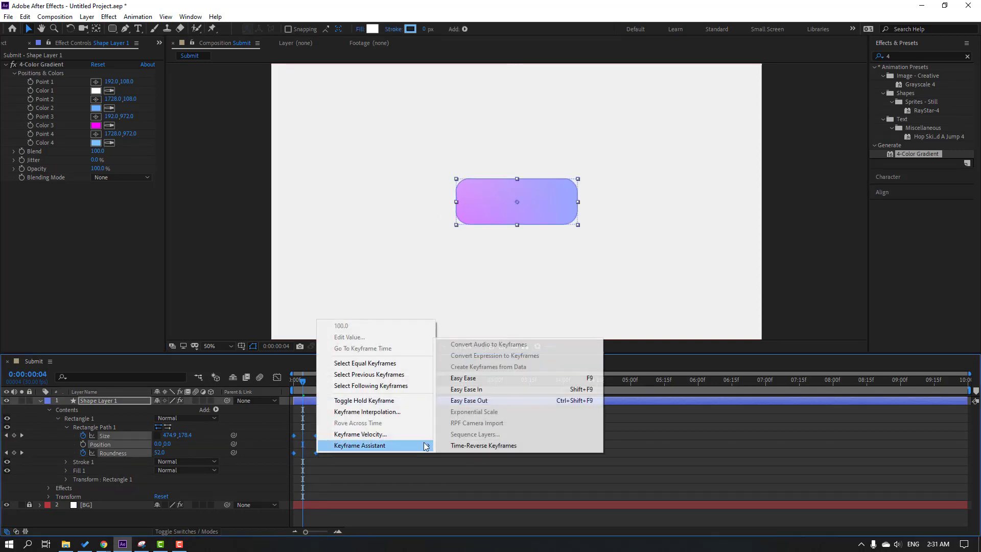
click(463, 378)
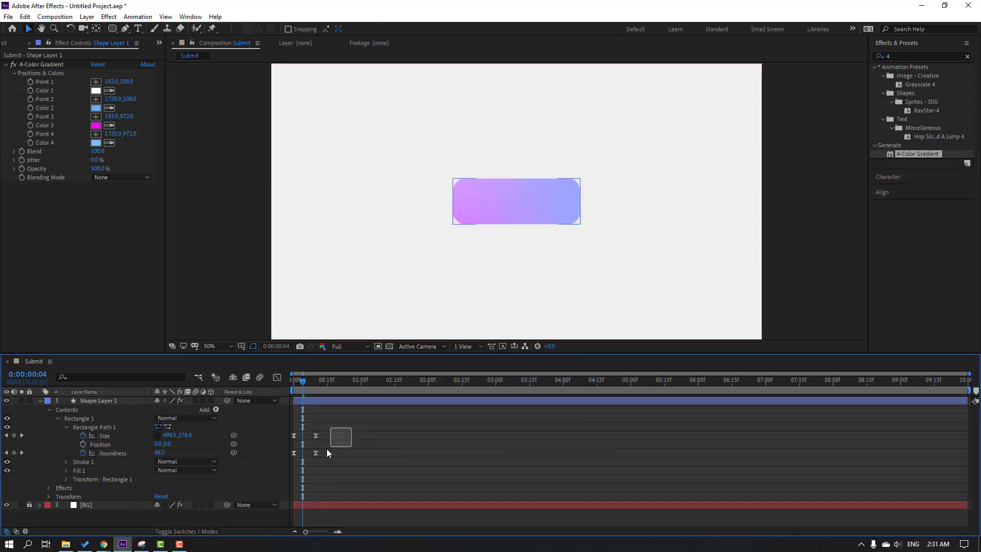
Step: Move the ending Size and Roundness keyframes to about frame 17 and preview the animation
drag(315, 453, 330, 453)
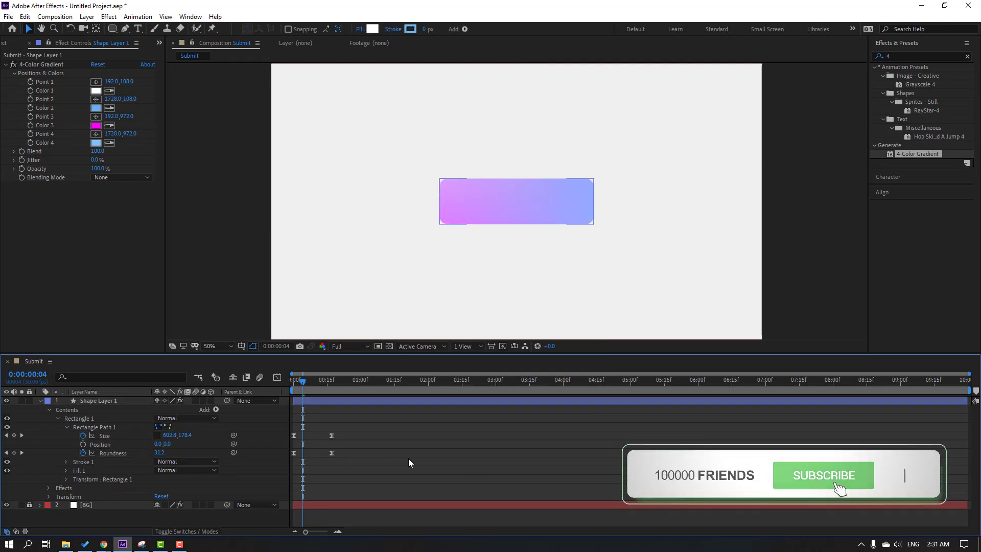
key(equal)
key(space)
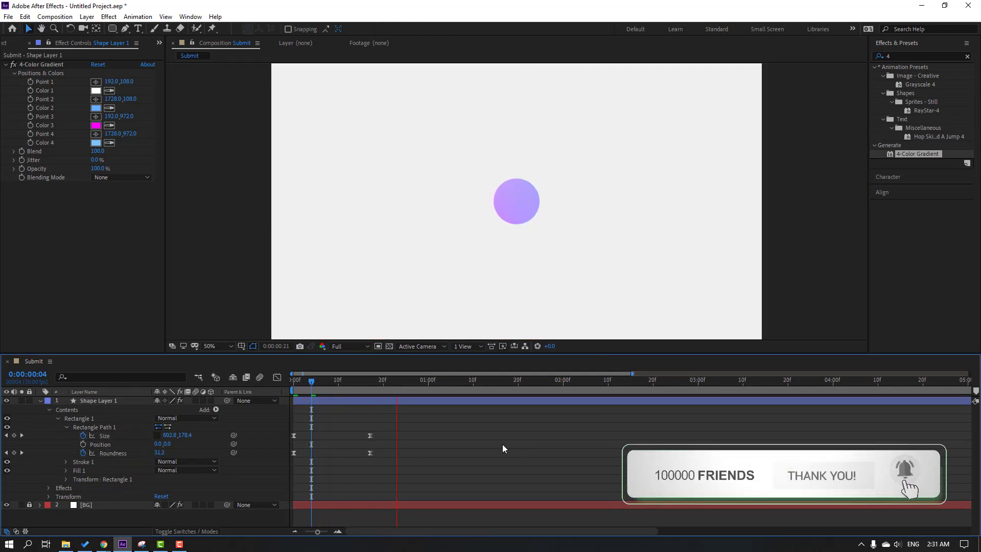
Step: Adjust the speed curves of the Size and Roundness keyframes in the Graph Editor for a faster start, and preview the motion
drag(462, 418, 281, 464)
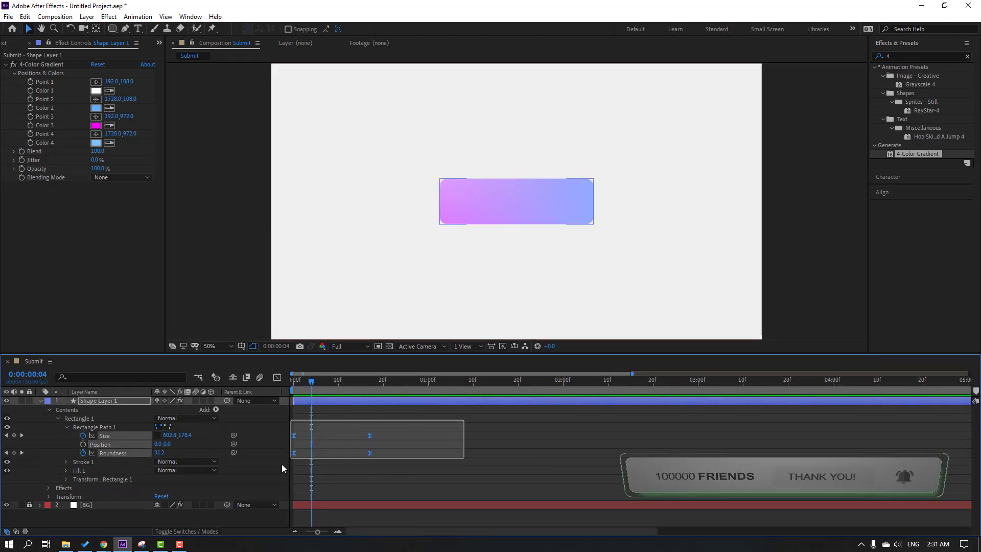
click(277, 377)
drag(390, 415, 318, 420)
key(space)
Step: Return to the keyframe view, move the ending Size and Roundness keyframes to about frame 25, and preview
key(space)
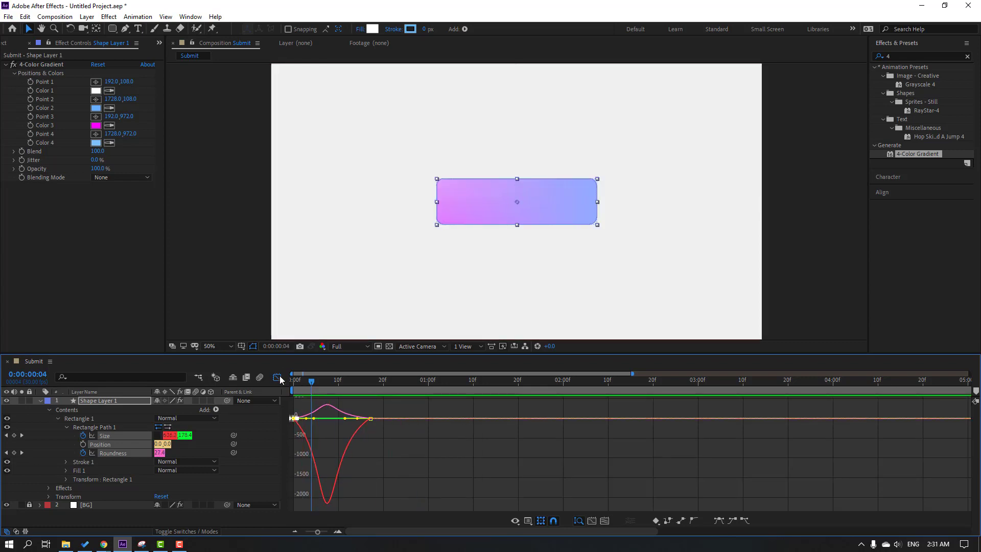
key(shift+F3)
drag(395, 432, 408, 452)
Step: Lengthen the ease into the ending Size and Roundness keyframes in the Graph Editor and play back the result
key(space)
key(space)
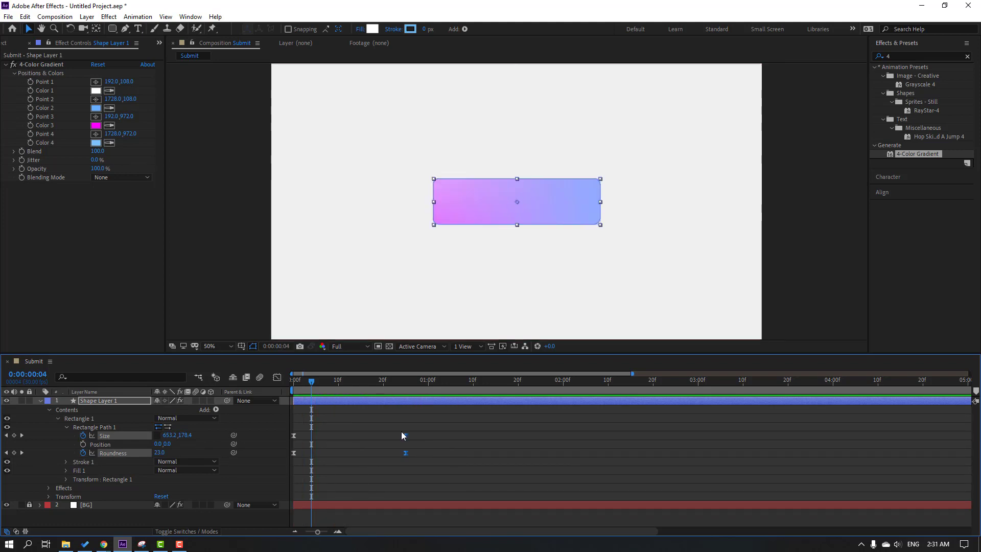
click(277, 377)
drag(443, 433, 360, 419)
key(space)
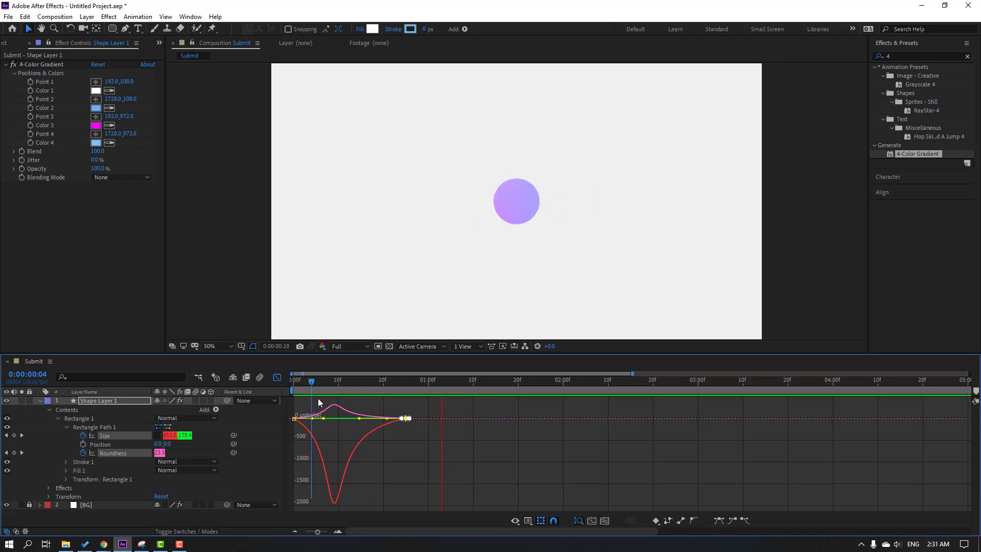
key(space)
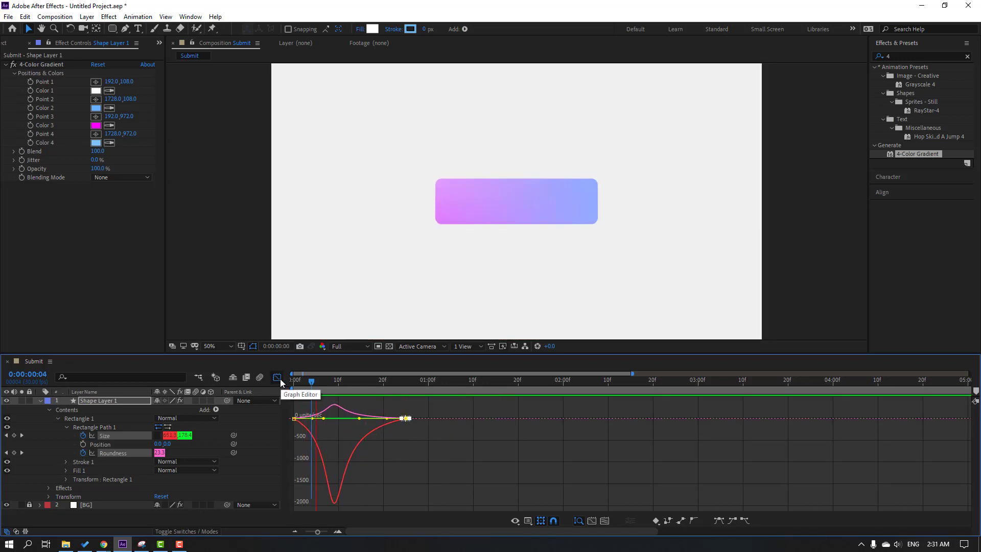
Step: Shift all Size and Roundness keyframes later so the shrink runs from about 1:26 to 2:21
click(279, 380)
drag(442, 428, 379, 453)
drag(545, 452, 549, 453)
click(461, 476)
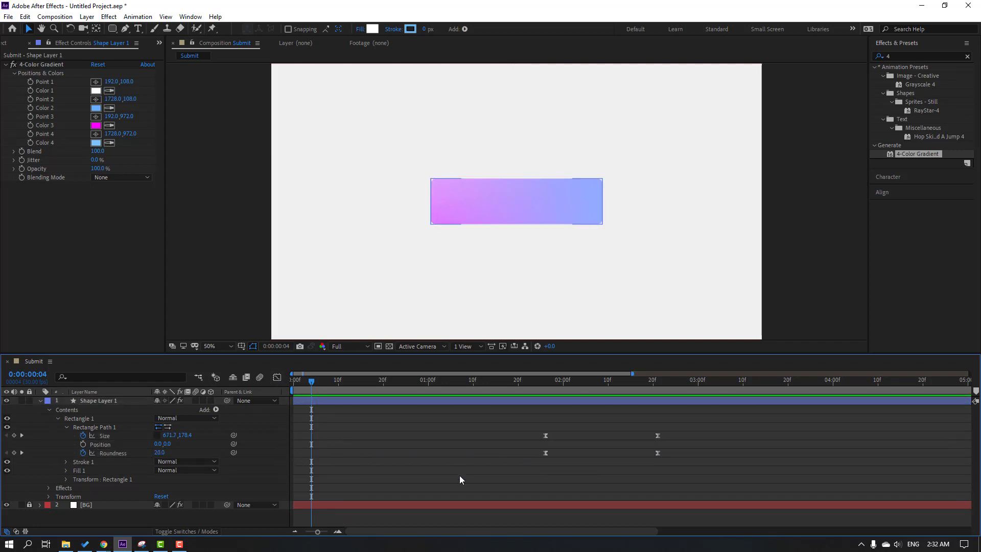
Step: Add the text SUBMIT and place it over the middle of the gradient rectangle
click(138, 29)
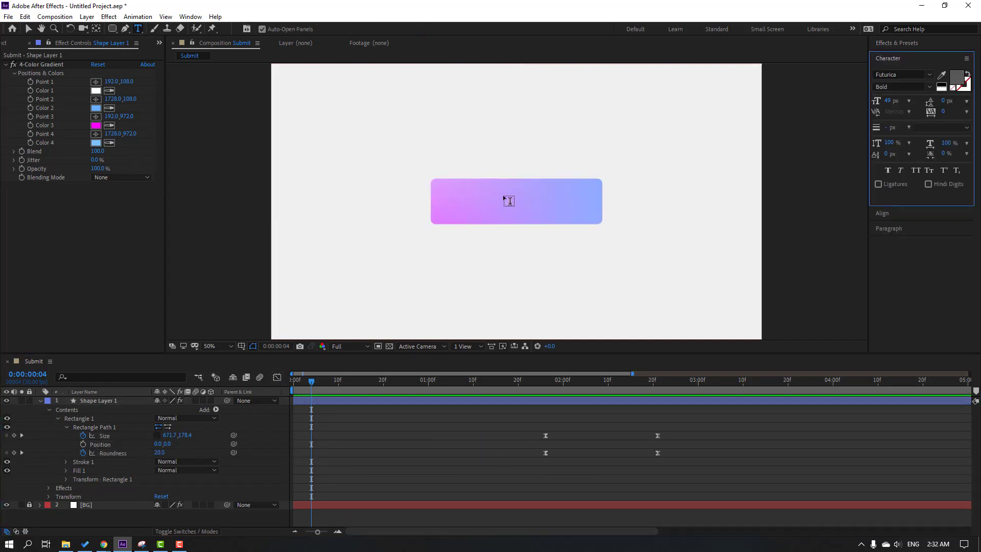
click(450, 201)
text(SU)
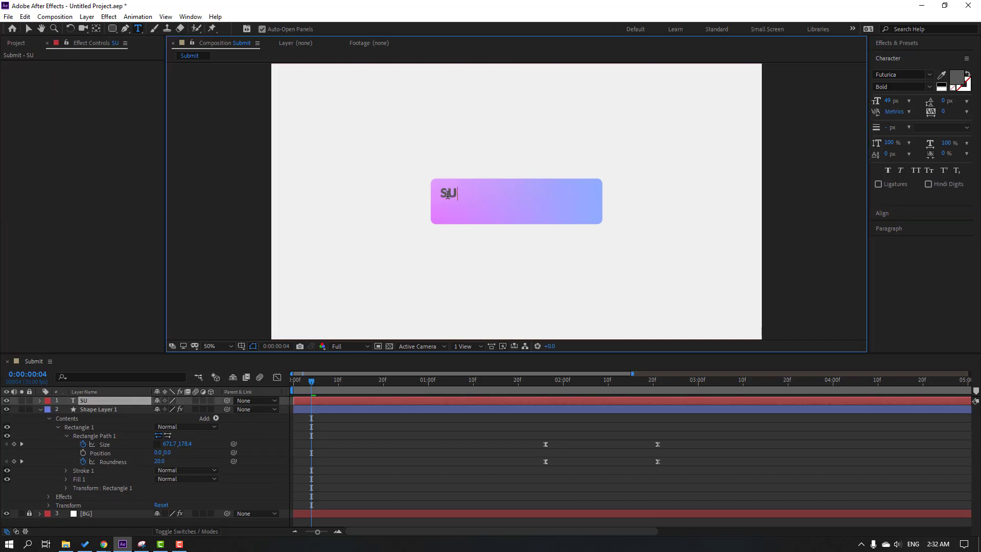
text(BMIT)
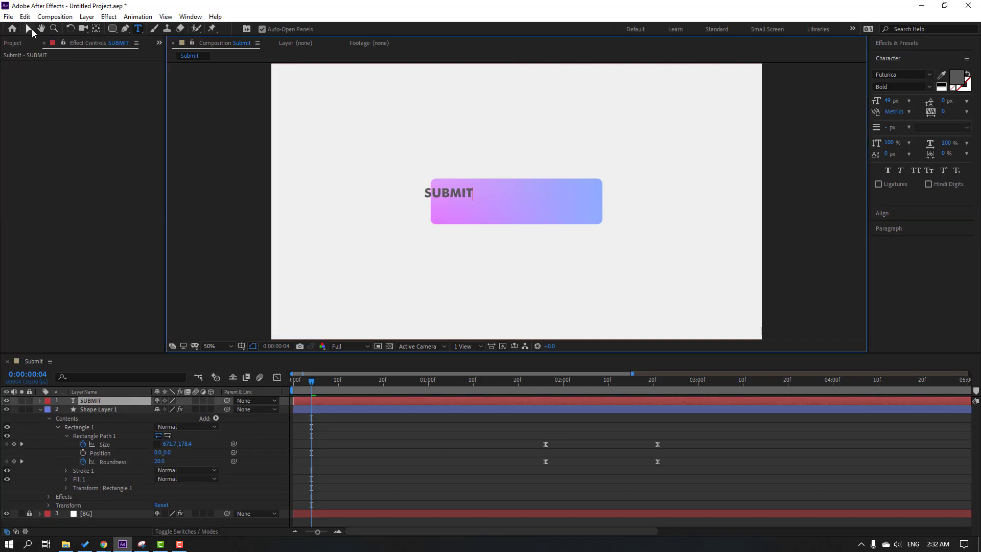
click(29, 29)
drag(450, 195, 521, 200)
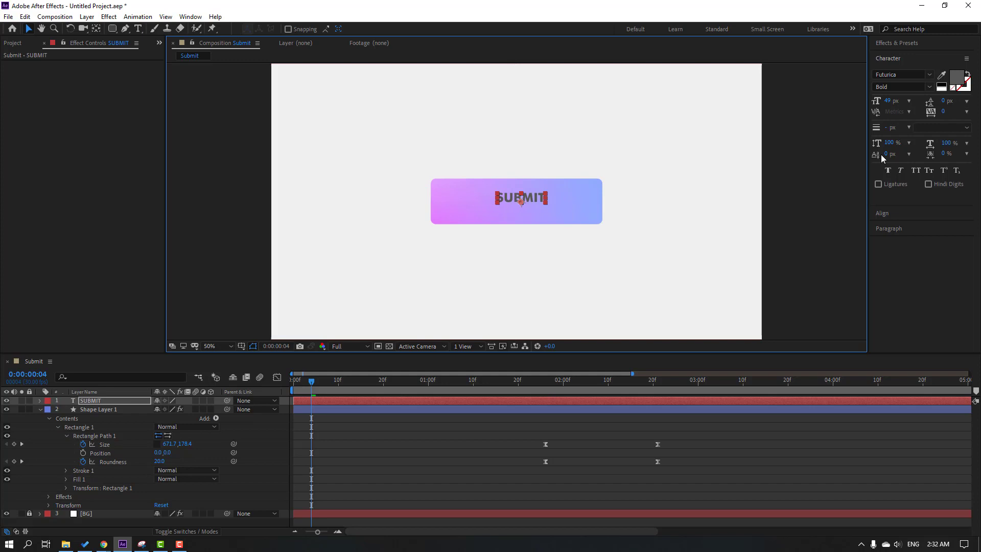
Step: Set the SUBMIT text's fill color to white FFFFFF
click(959, 83)
drag(639, 392, 512, 335)
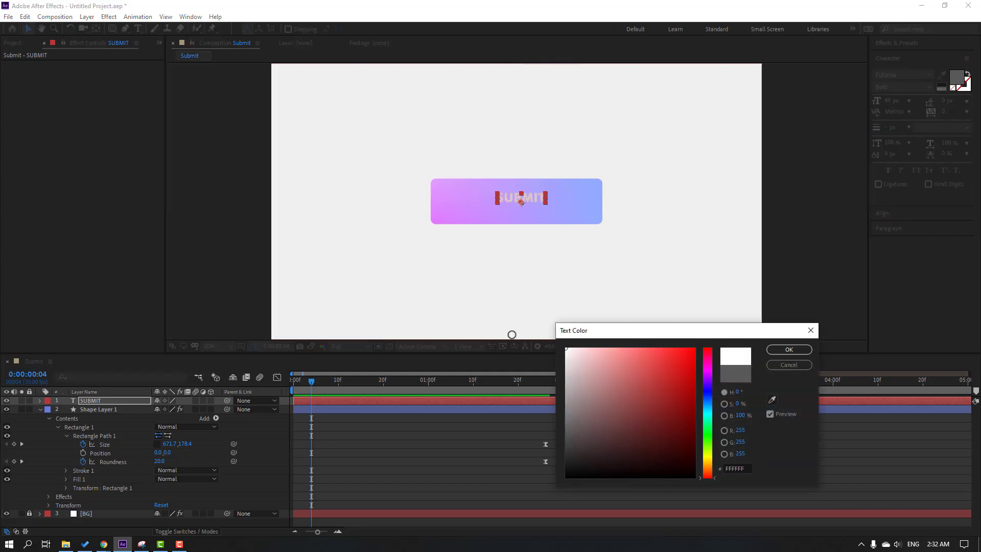
click(787, 349)
Step: Set the SUBMIT text to the Regular font style at 107 px and reposition it slightly on the button
click(929, 88)
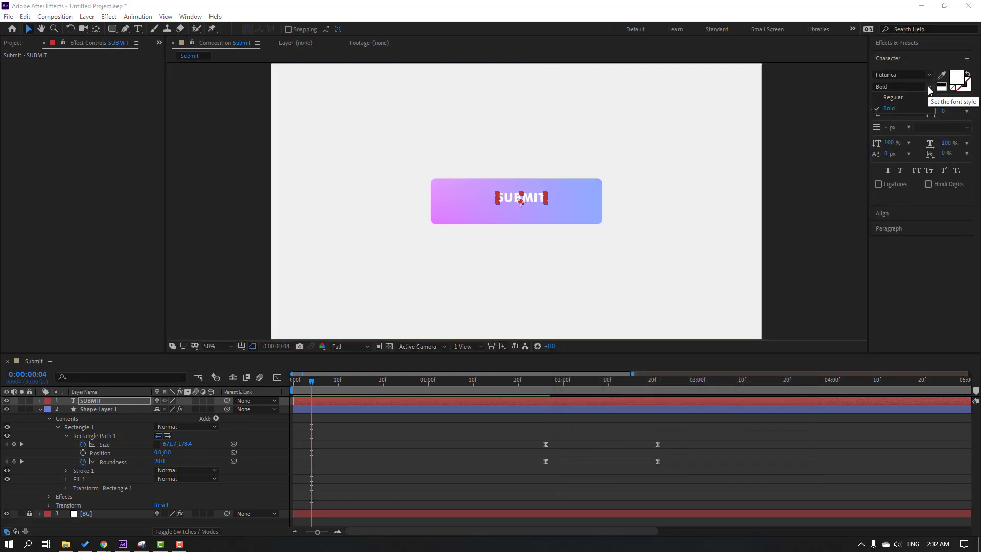
click(891, 97)
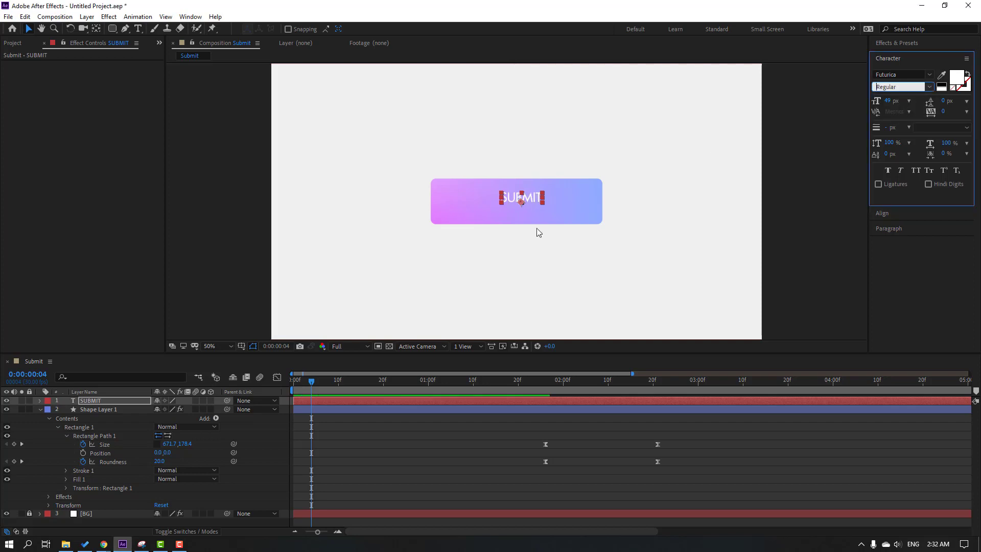
drag(887, 103, 914, 100)
drag(541, 193, 539, 198)
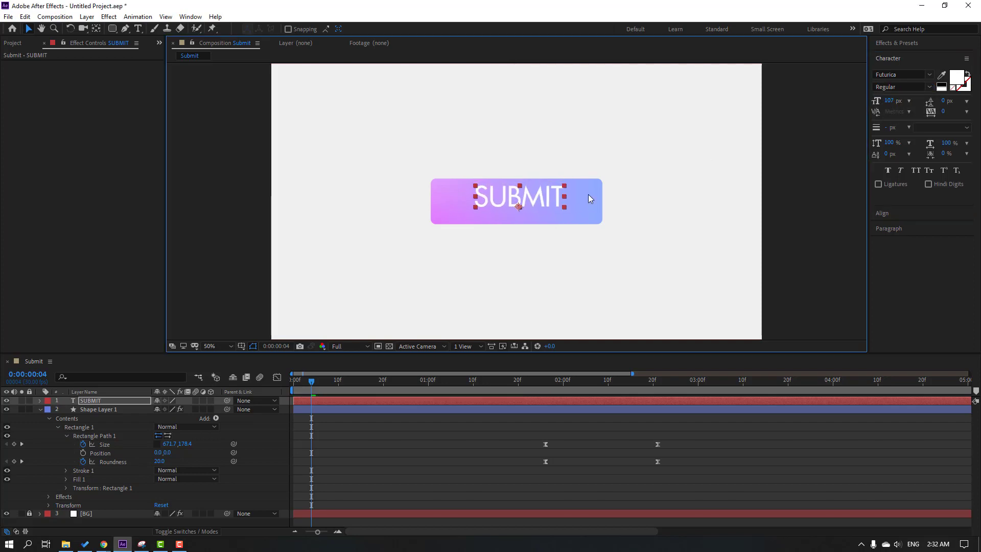
Step: Center the SUBMIT text horizontally and vertically in the composition, then deselect it
click(883, 214)
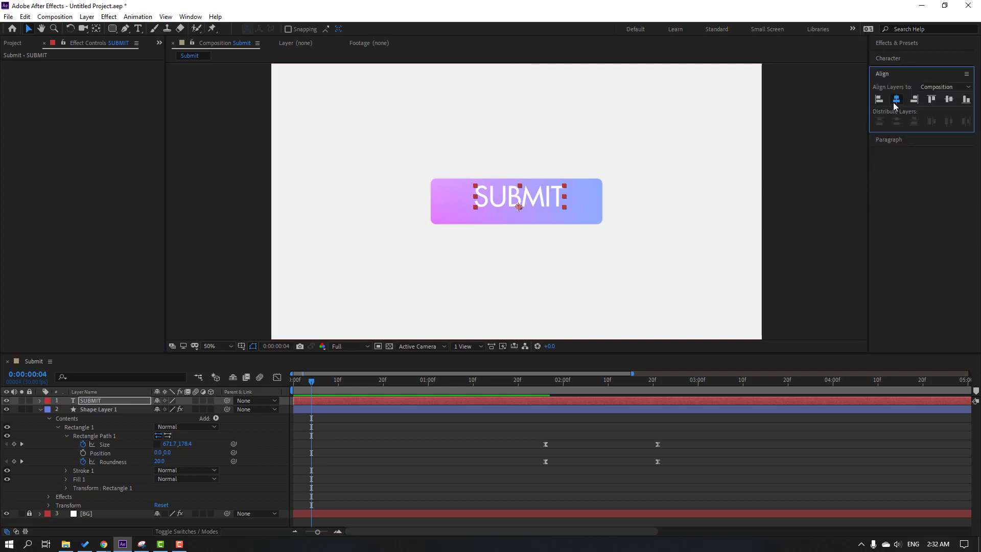
click(894, 104)
click(949, 101)
key(F2)
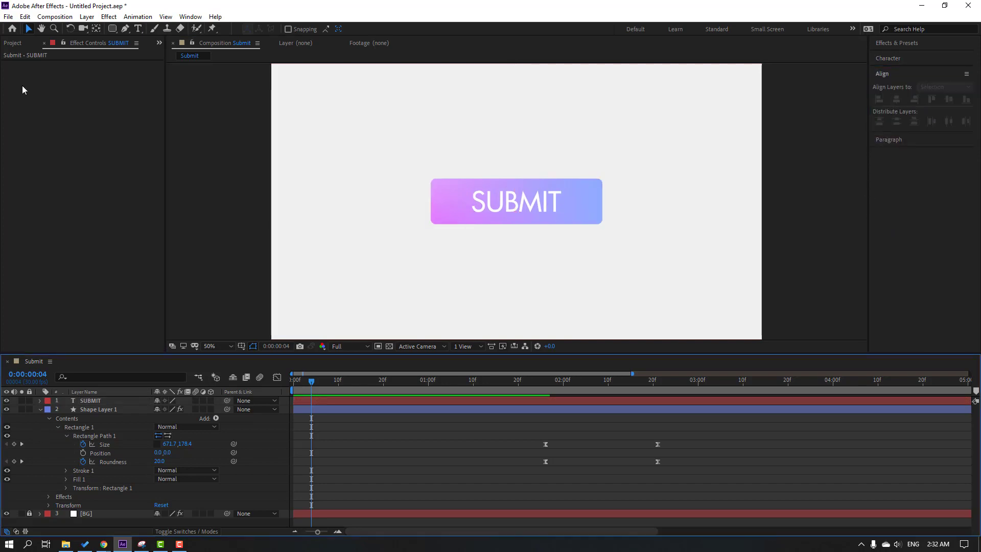
Step: Add mouse.png from the project to the composition as the topmost layer
click(15, 44)
click(35, 136)
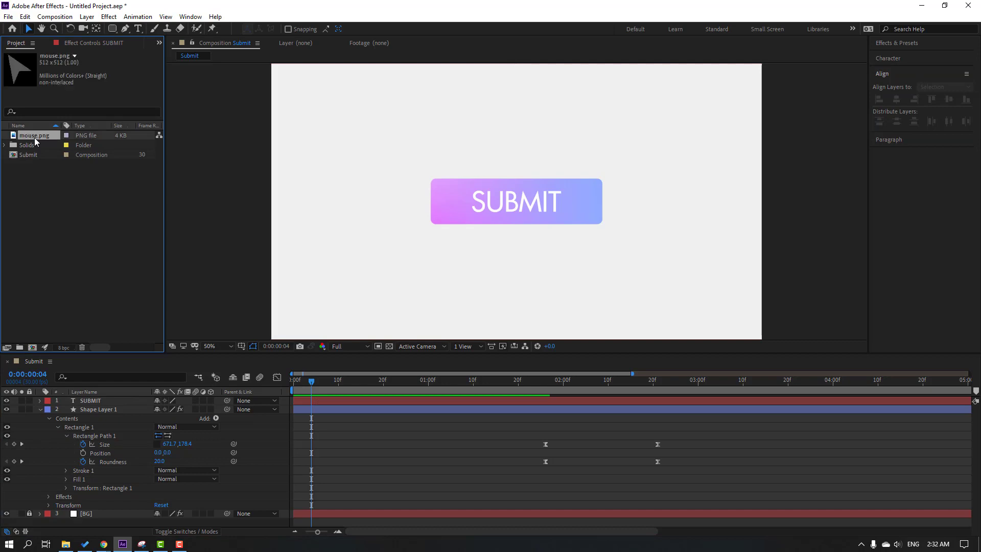
drag(41, 138, 101, 400)
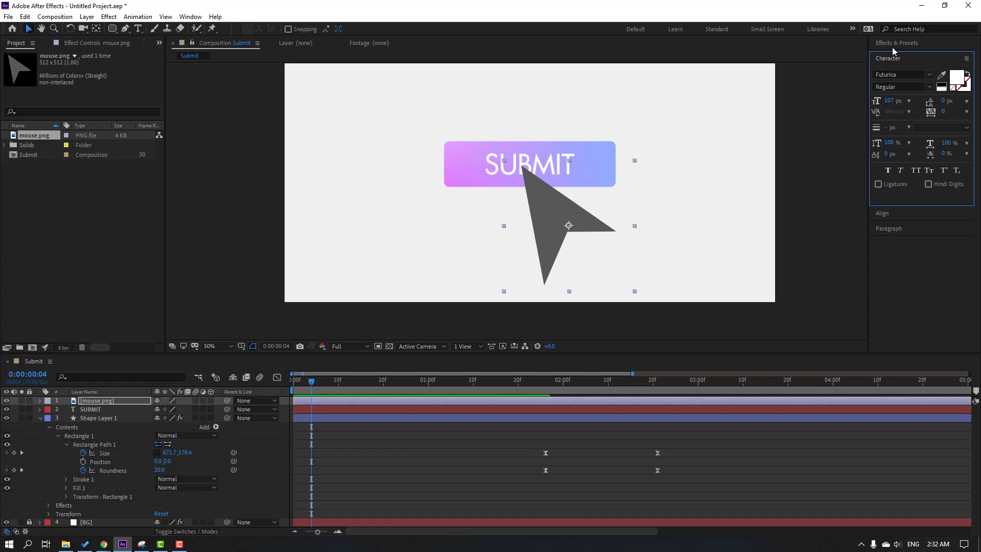
Step: Find the Fill effect and apply it to the mouse.png layer
click(893, 45)
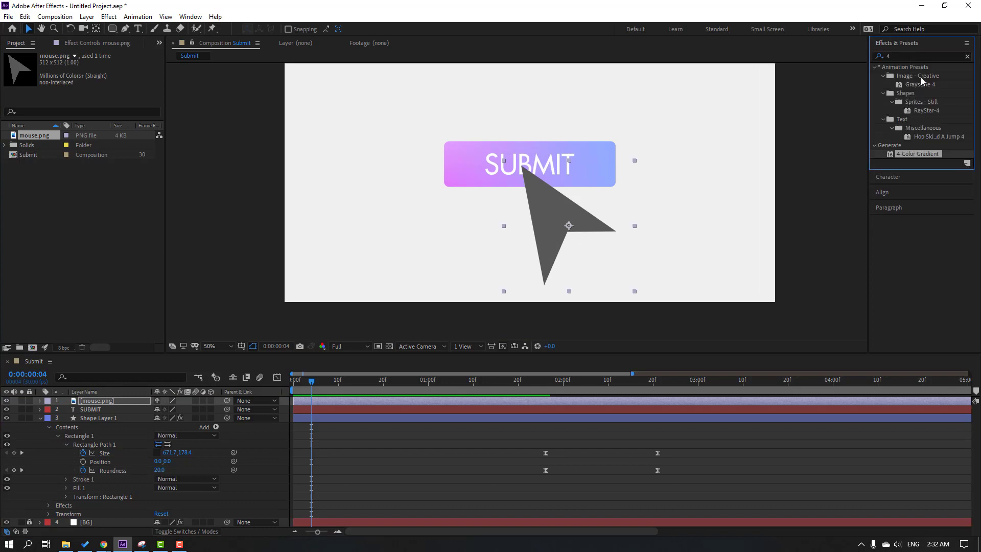
click(900, 58)
key(BackSpace)
text(f)
text(ill)
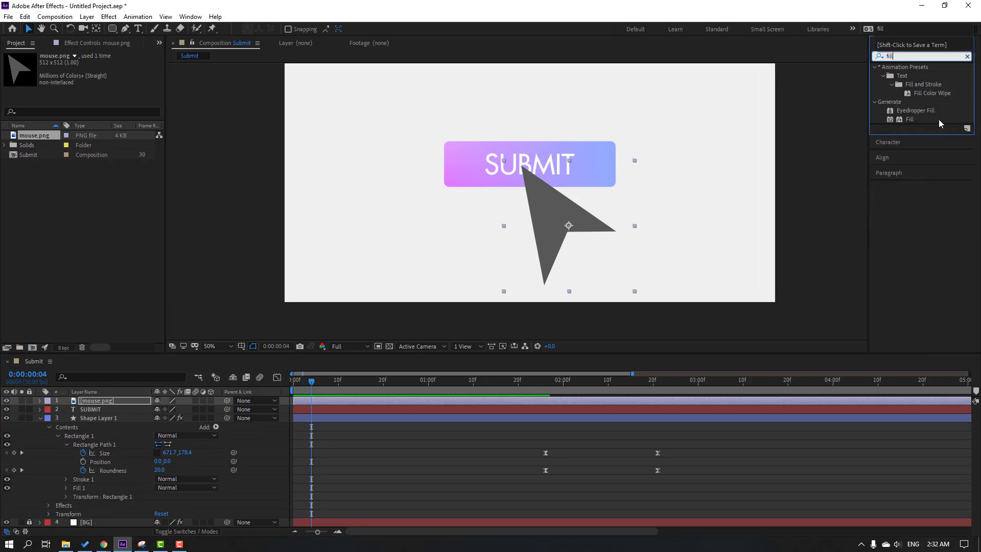
drag(910, 124, 565, 225)
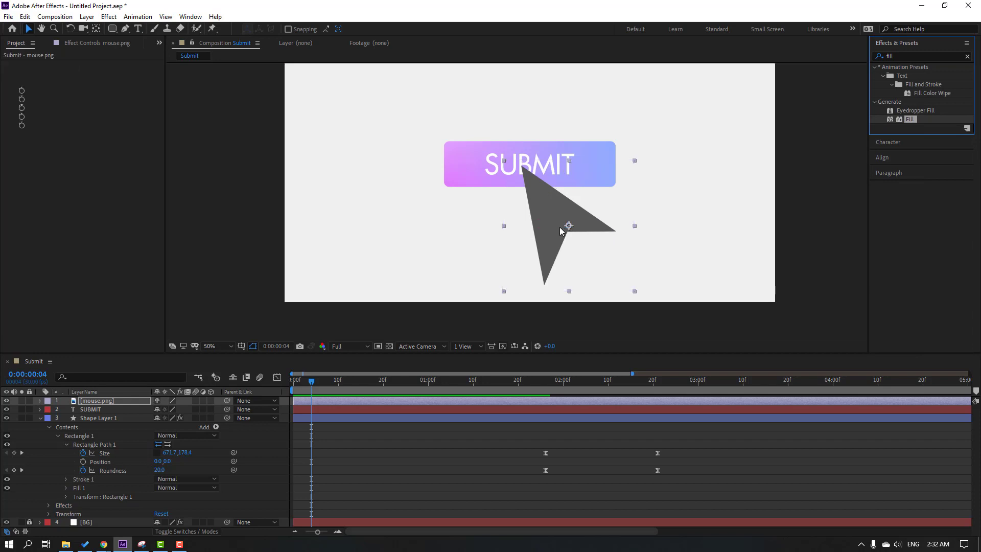
Step: Set the mouse pointer's Fill color to blue 45AAFF
click(95, 90)
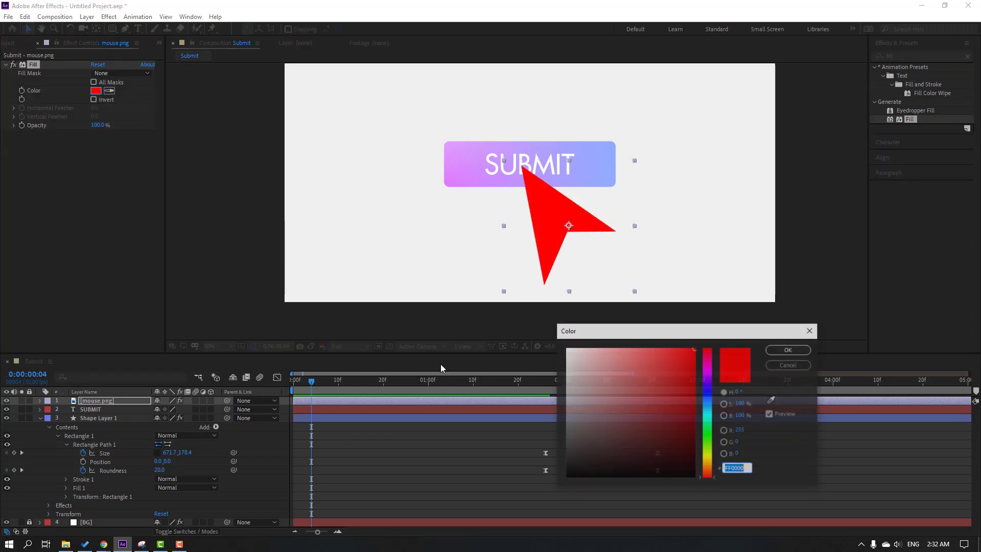
click(707, 404)
click(655, 360)
drag(655, 360, 660, 336)
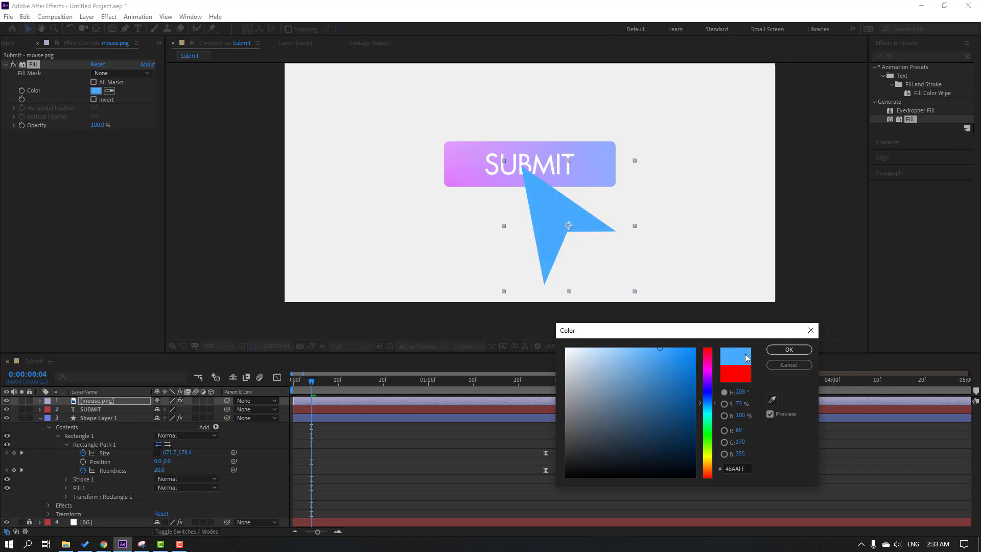
click(787, 351)
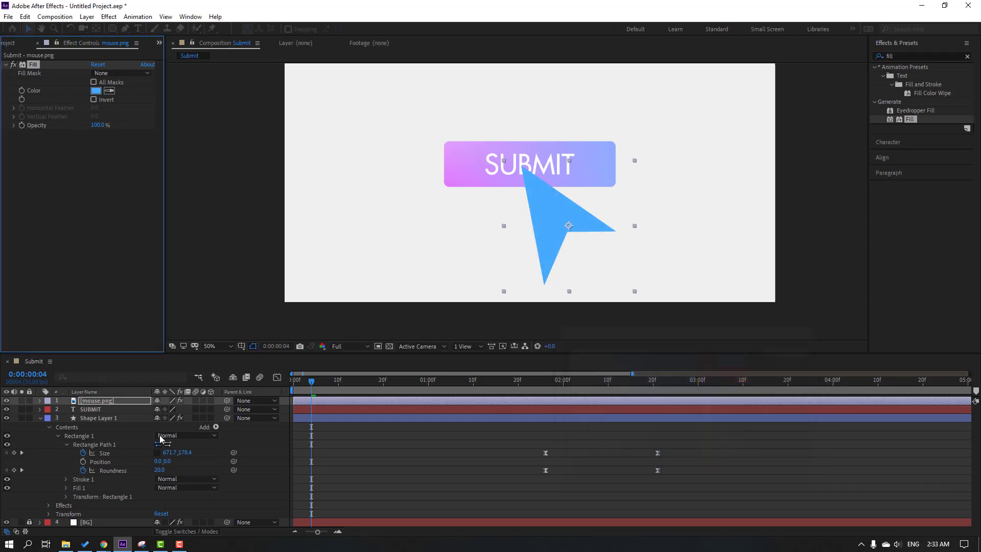
Step: Scale the mouse.png layer to 50%
click(124, 402)
key(s)
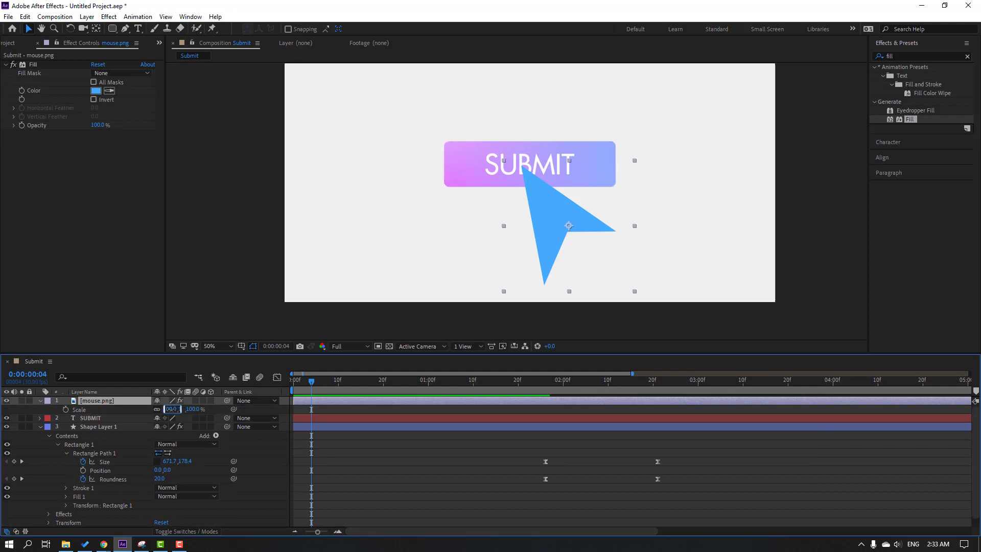
click(169, 410)
text(50)
key(Return)
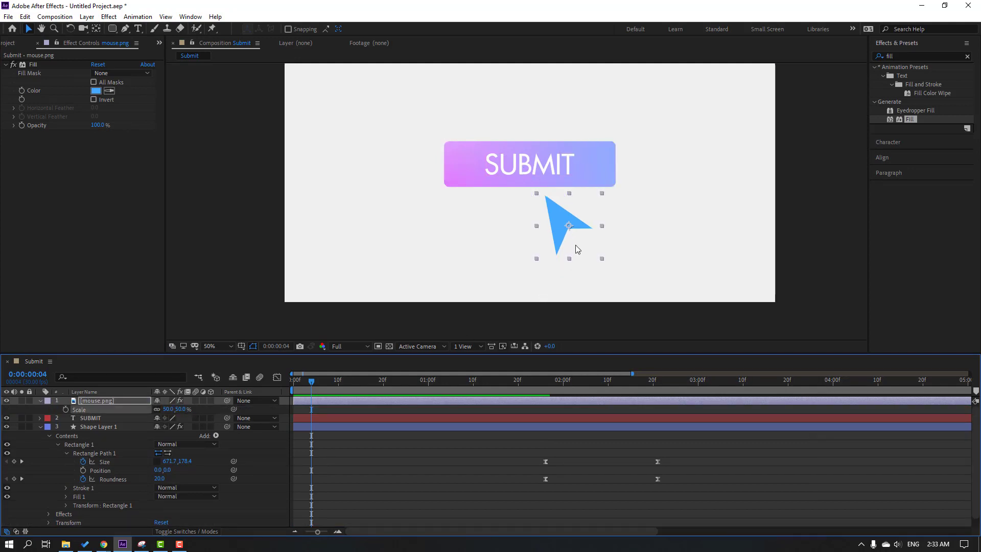
Step: Move the mouse pointer out of the frame, below the composition's lower-right area
drag(577, 222, 638, 225)
key(space)
drag(641, 274, 579, 242)
scroll(579, 242, down, 1)
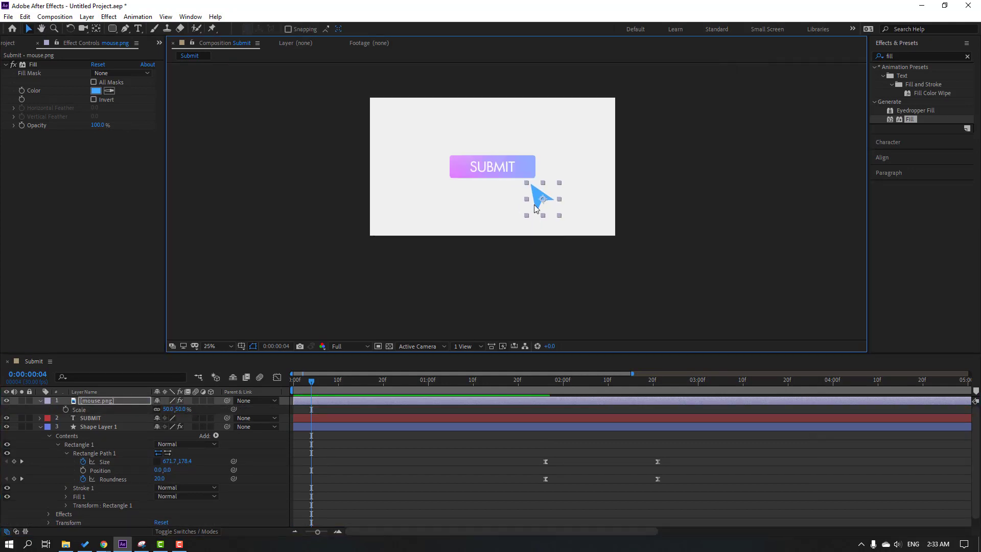
drag(536, 205, 568, 277)
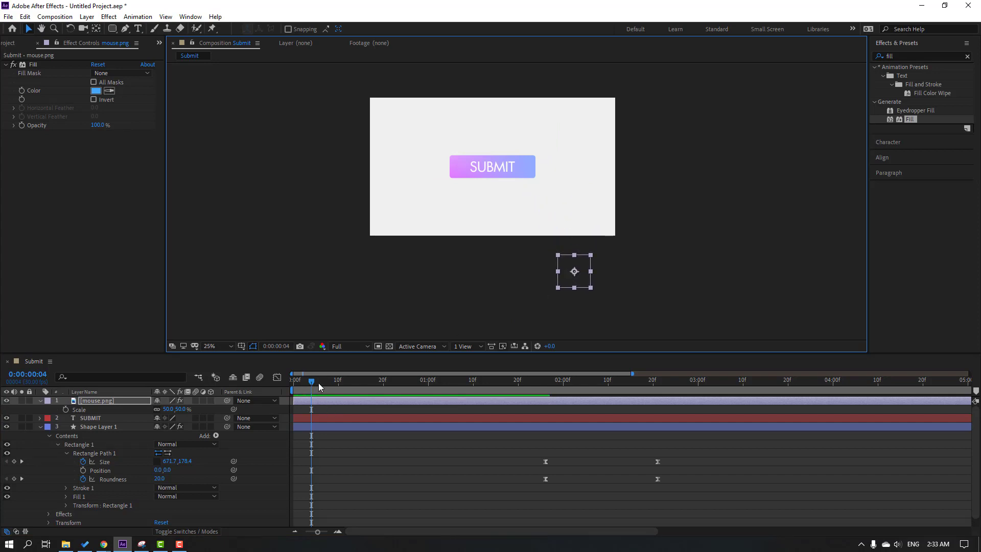
Step: Keyframe the mouse.png Position from outside the frame at 0:00 to the SUBMIT button at 1:23
drag(317, 382, 271, 392)
click(109, 402)
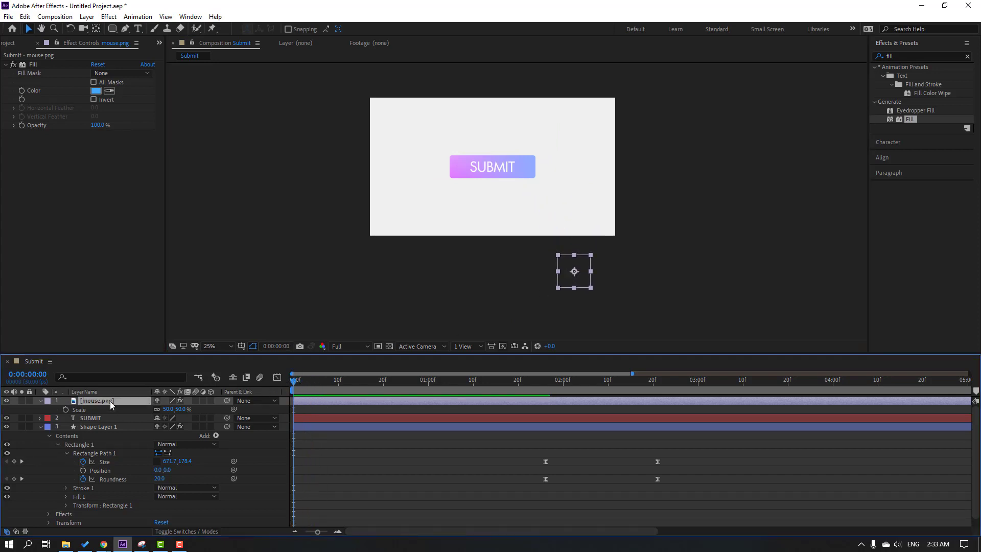
key(p)
click(66, 410)
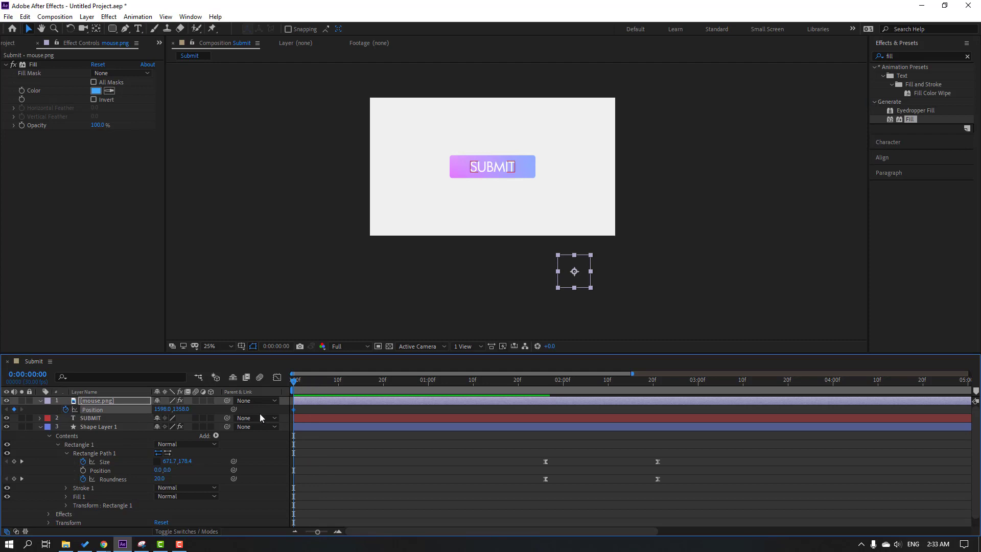
drag(490, 382, 535, 391)
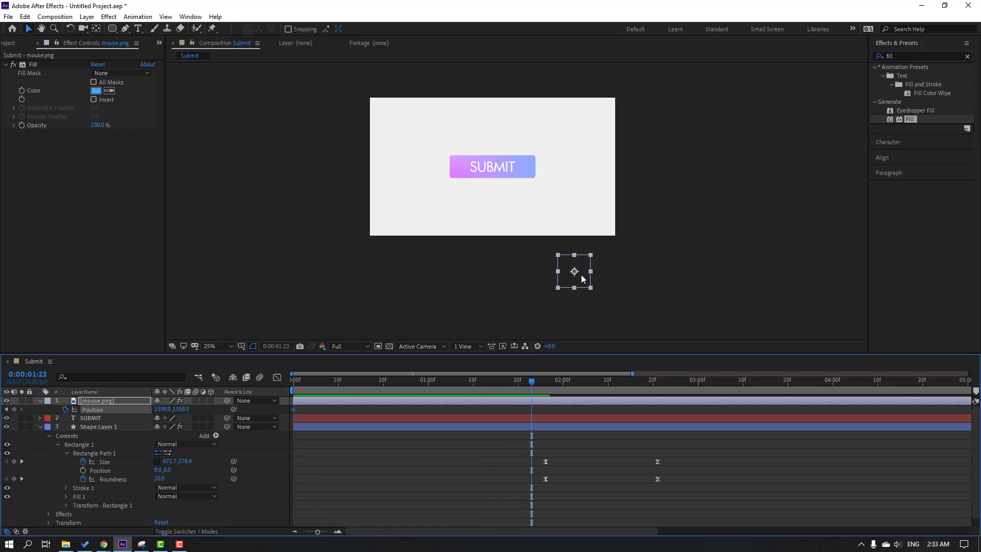
drag(582, 278, 526, 191)
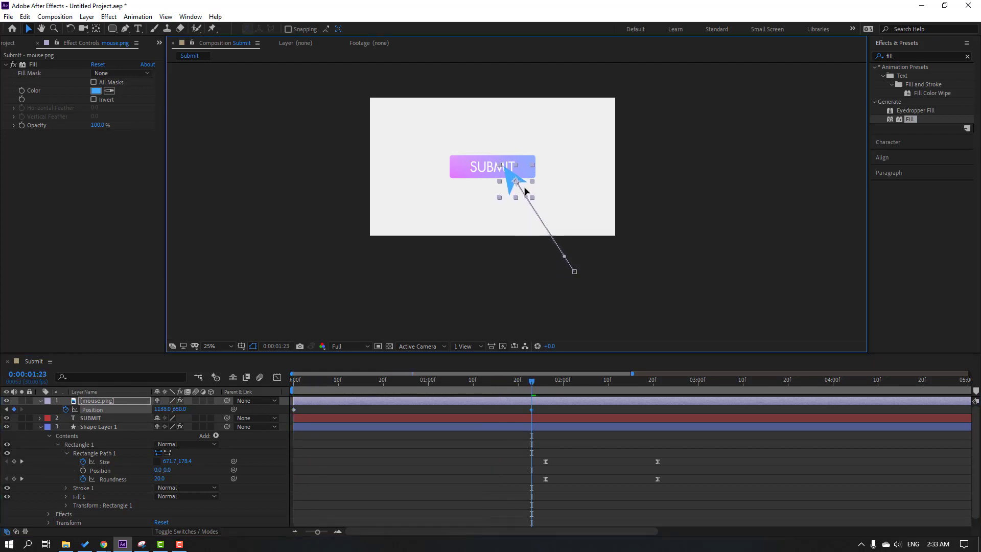
Step: Apply Easy Ease to both Position keyframes of the mouse.png layer
drag(538, 409, 290, 412)
right_click(292, 412)
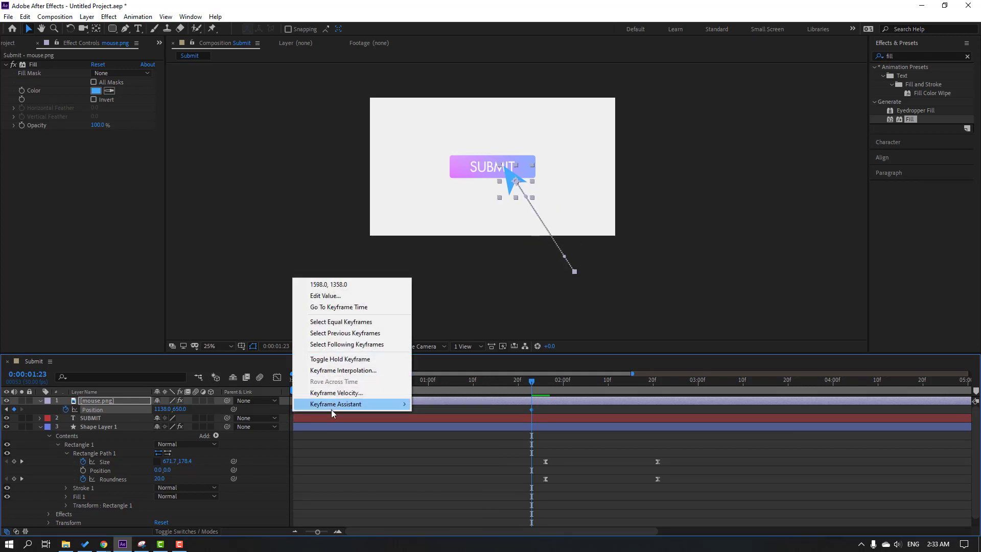
mouse_move(358, 404)
click(452, 438)
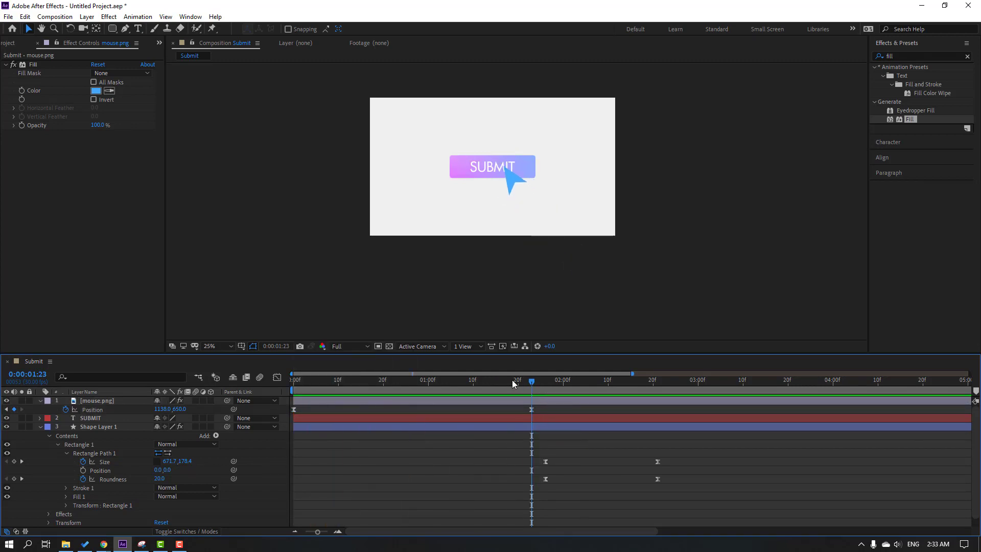
Step: Move the pointer's final Position keyframe to 1:00 and preview the motion
click(489, 382)
drag(489, 382, 482, 383)
drag(531, 409, 302, 417)
key(space)
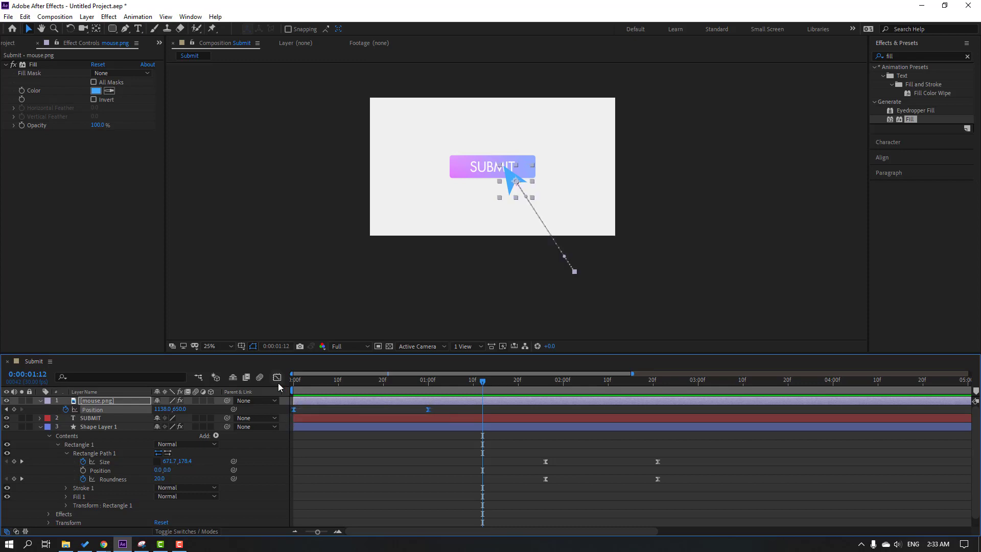
Step: Reshape the Position speed graph so the pointer slows down more gradually into its last keyframe, and preview it
click(277, 377)
click(428, 503)
drag(406, 504, 374, 504)
key(space)
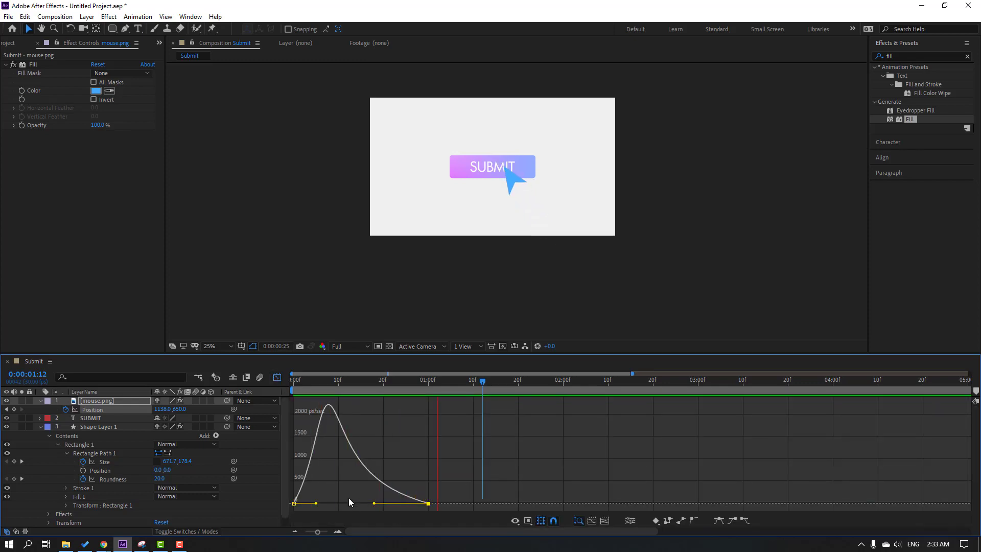
key(space)
click(277, 378)
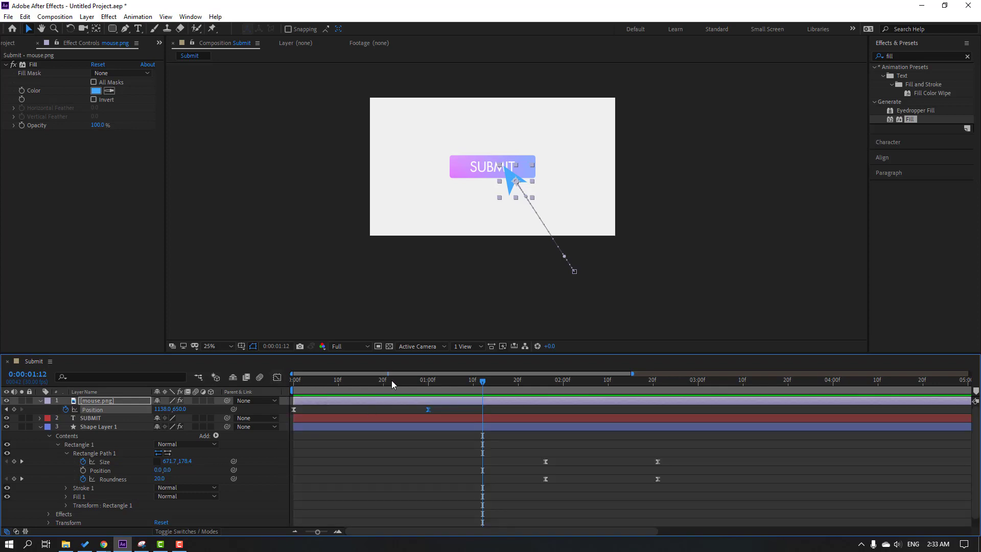
Step: Add a Position keyframe at 0:13 with the pointer shifted down and left to curve its path toward the button
drag(392, 381, 352, 381)
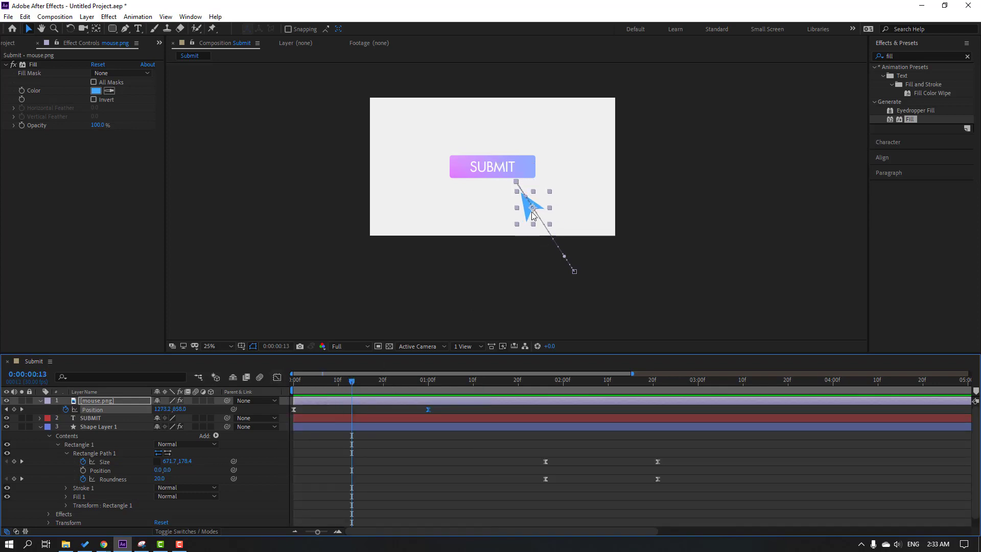
drag(532, 215, 516, 223)
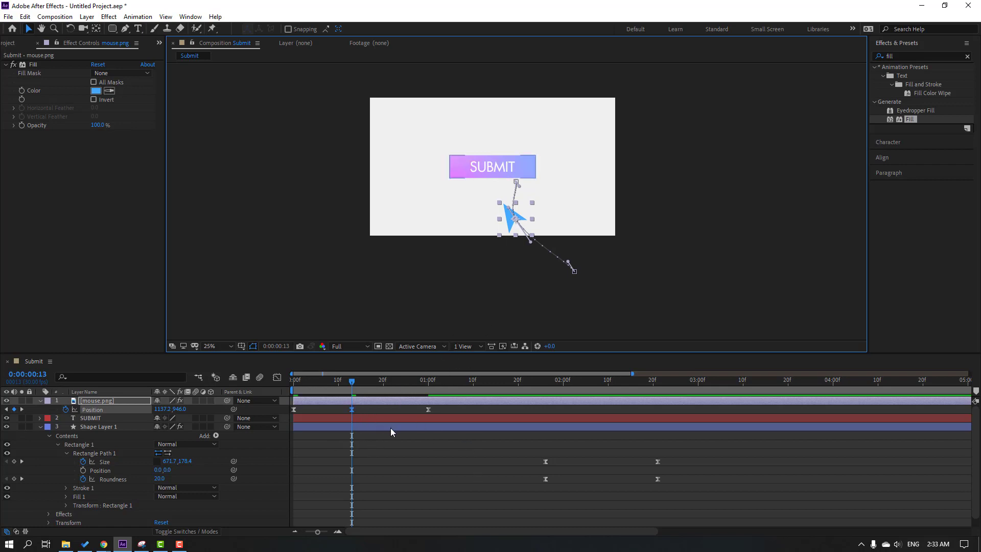
Step: Keyframe the mouse.png Rotation with 0° at 0:00, a slight tilt at 0:13 and -8° at 1:00
key(shift+r)
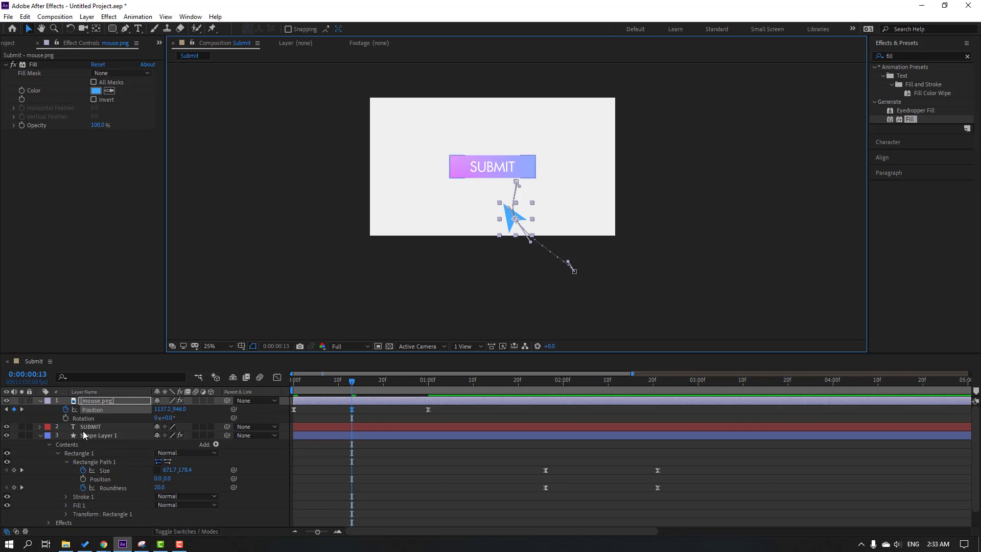
click(65, 418)
drag(351, 417, 294, 419)
drag(164, 418, 178, 417)
drag(348, 381, 429, 379)
drag(170, 418, 153, 418)
Step: Apply Easy Ease to the three Rotation keyframes of the pointer and preview the animation
drag(443, 416, 273, 425)
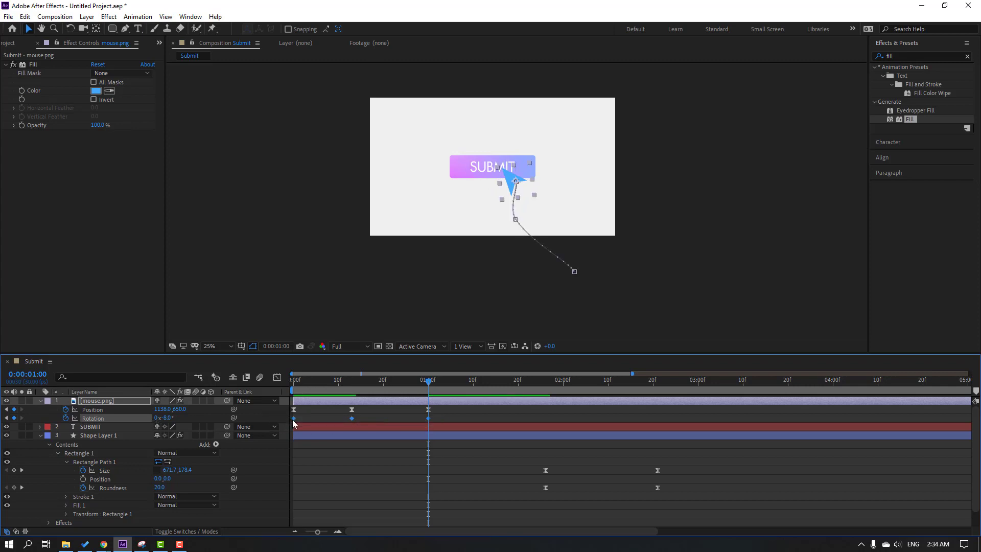
right_click(293, 418)
mouse_move(348, 413)
click(446, 446)
click(475, 455)
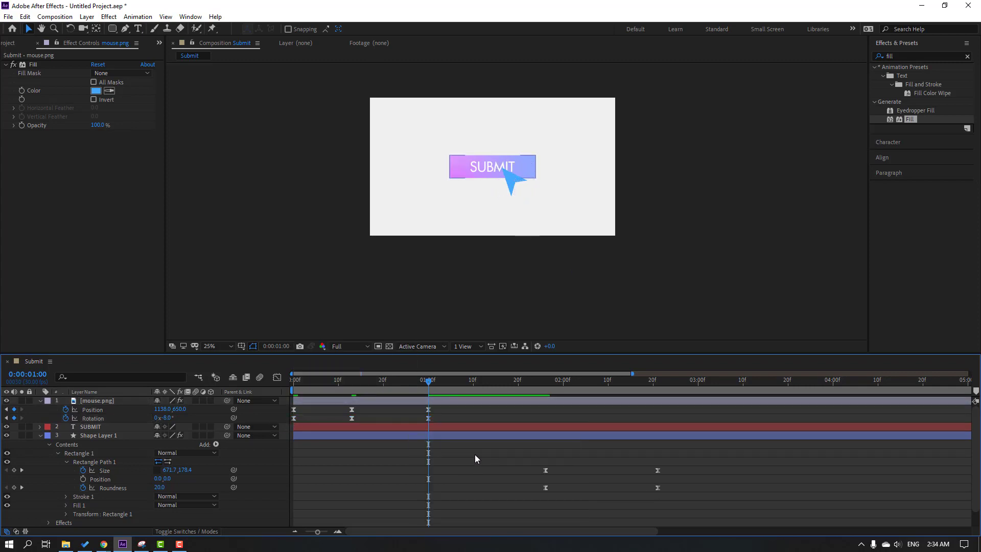
key(space)
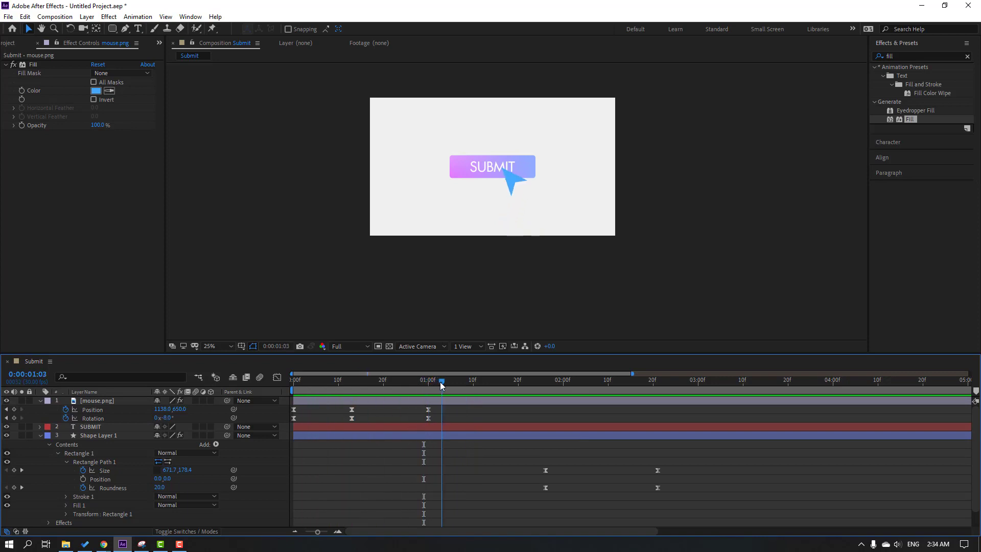
Step: Keyframe the mouse.png Scale at 50% at 1:03 and 45% at 1:08
drag(429, 382, 440, 381)
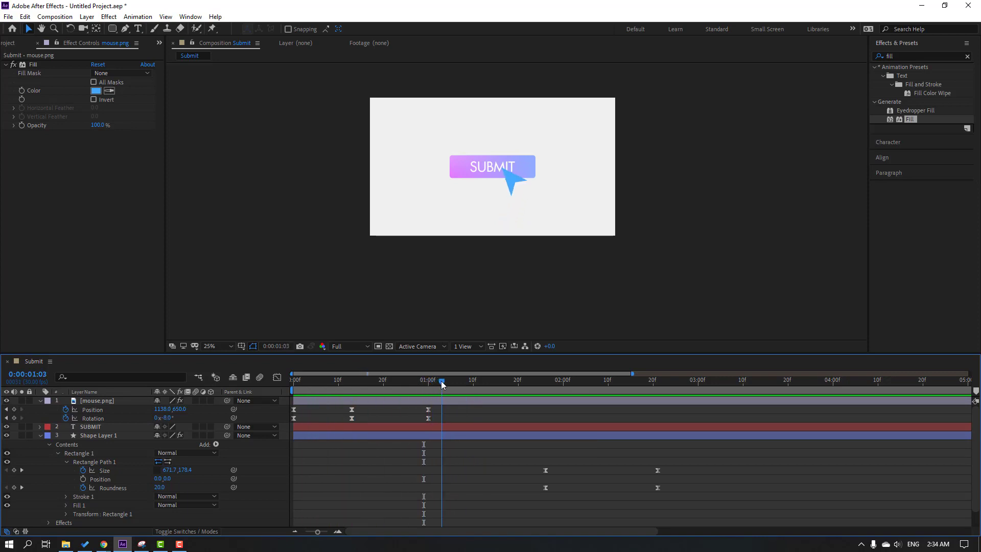
click(97, 401)
key(shift+s)
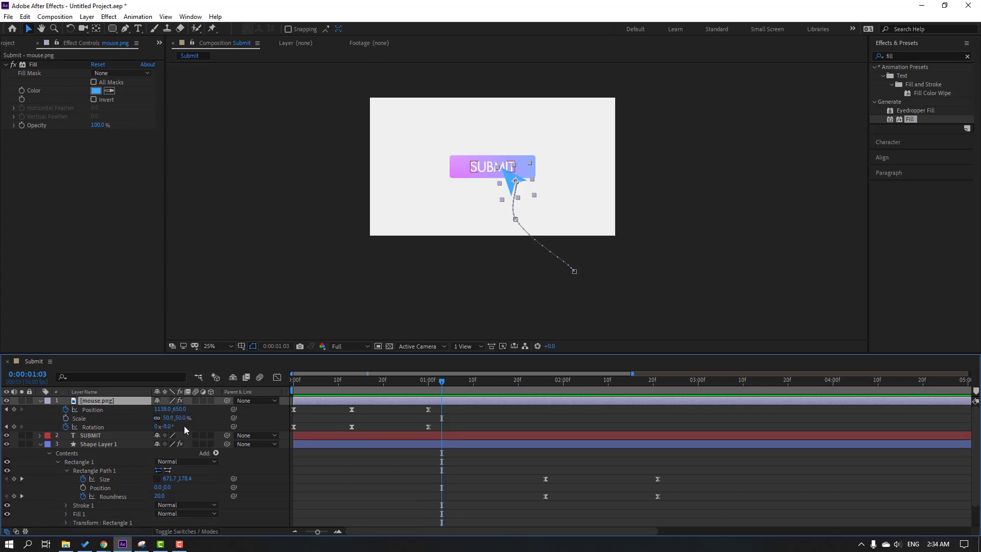
click(66, 417)
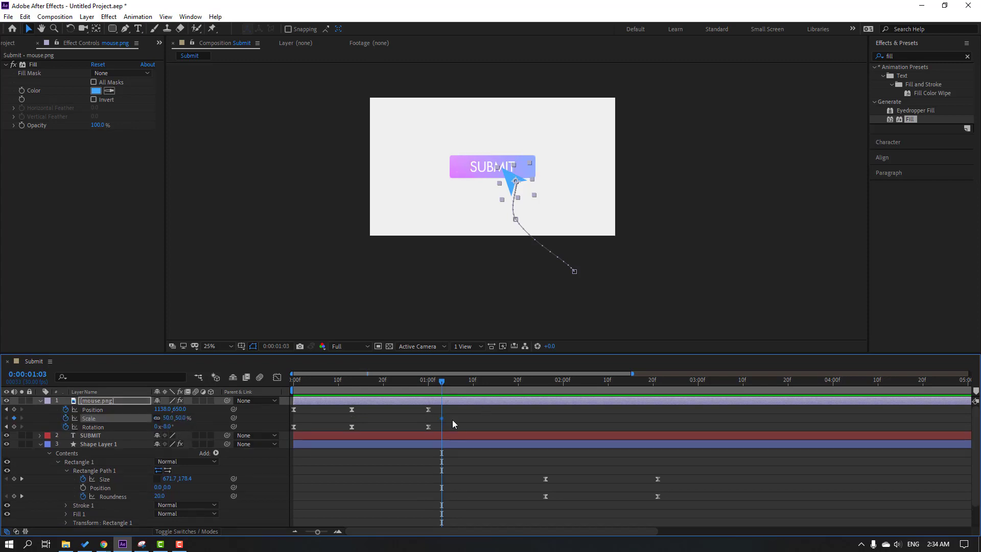
key(Page_Down)
key(Page_Down)
key(Page_Down)
key(Page_Down)
key(Page_Down)
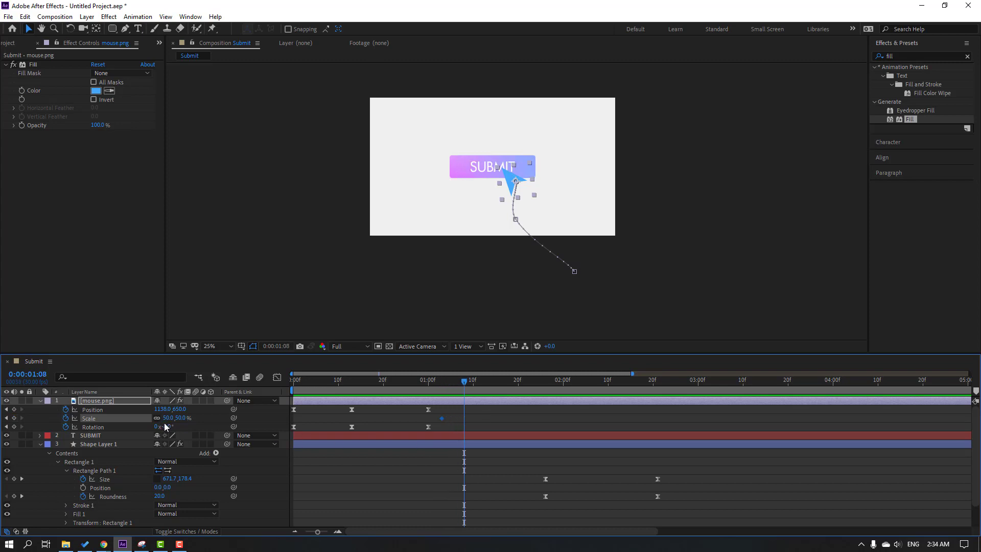
click(166, 418)
text(45)
key(Return)
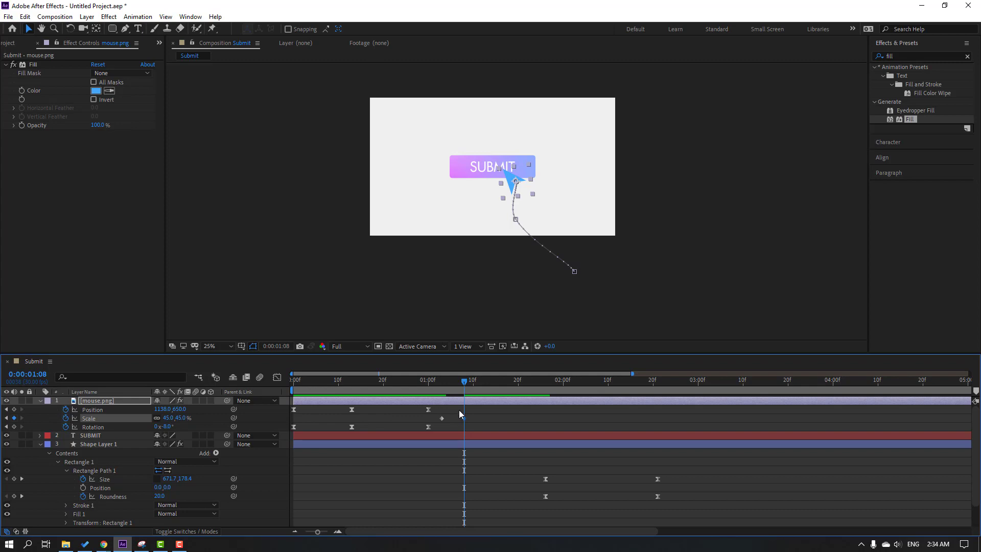
Step: Add a Scale keyframe of 50% at 1:13 on the mouse.png layer
key(space)
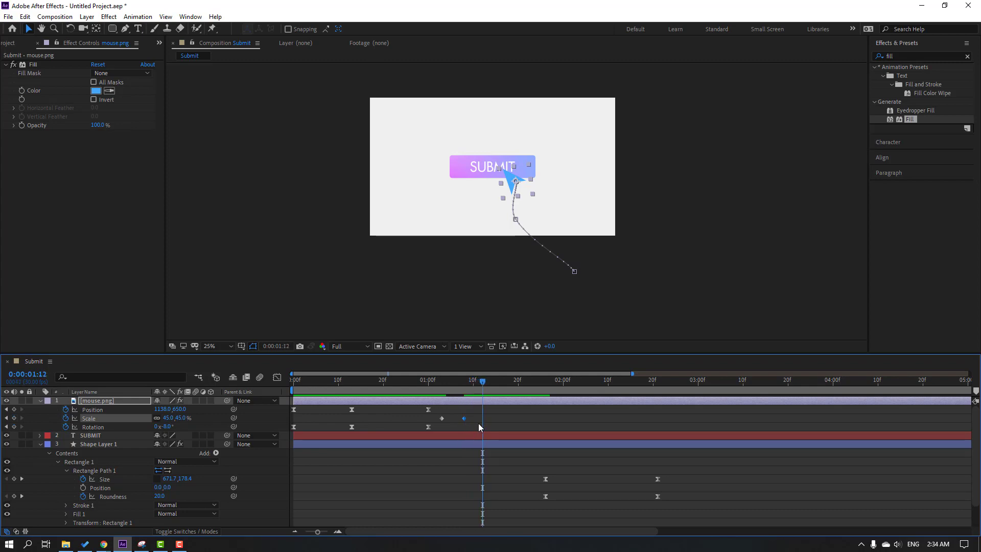
click(164, 418)
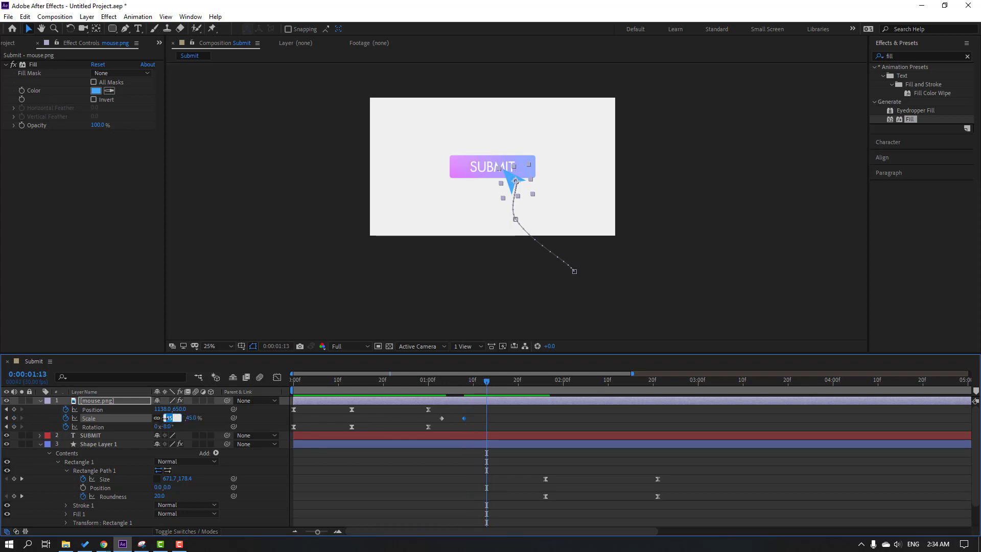
text(50)
key(Return)
Step: Apply Easy Ease to the pointer's three Scale keyframes and preview the click motion
drag(419, 382, 438, 423)
right_click(441, 420)
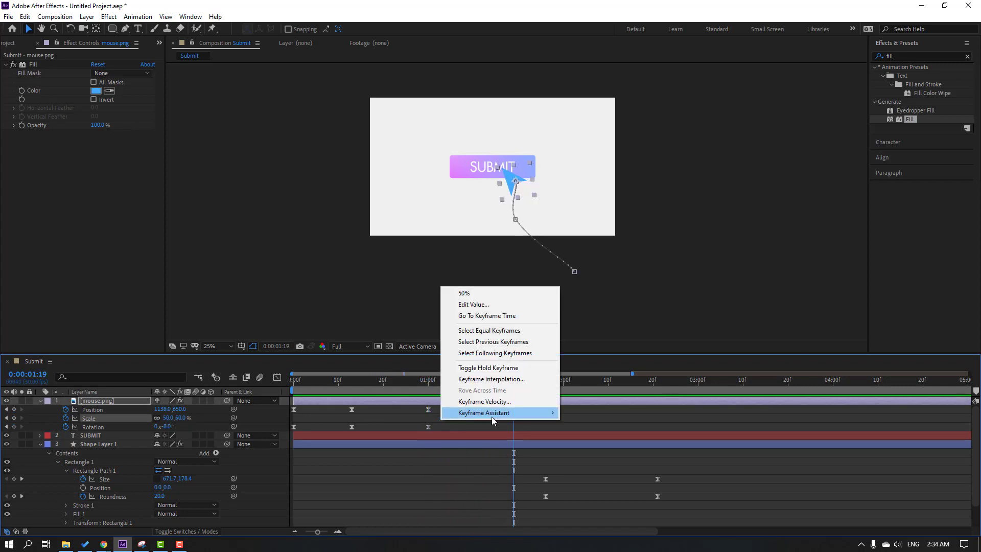
mouse_move(492, 416)
click(593, 435)
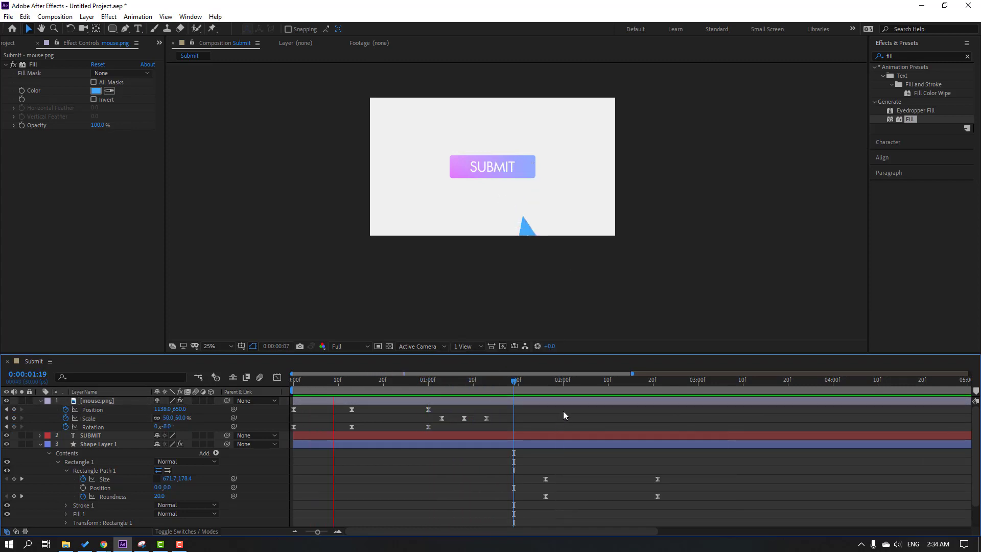
Step: Move the rectangle's Size and Roundness keyframes earlier so that they start at 1:03
click(438, 383)
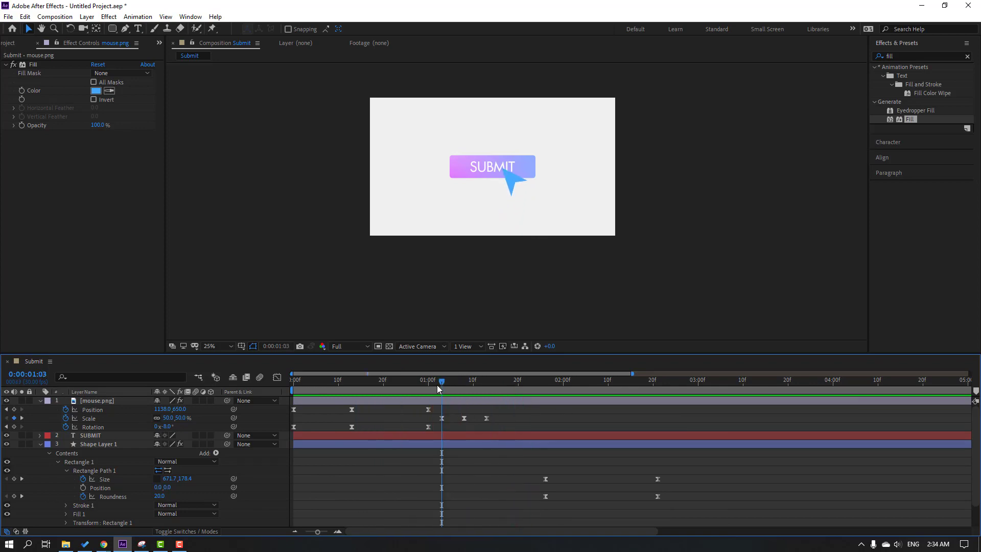
drag(684, 469, 442, 499)
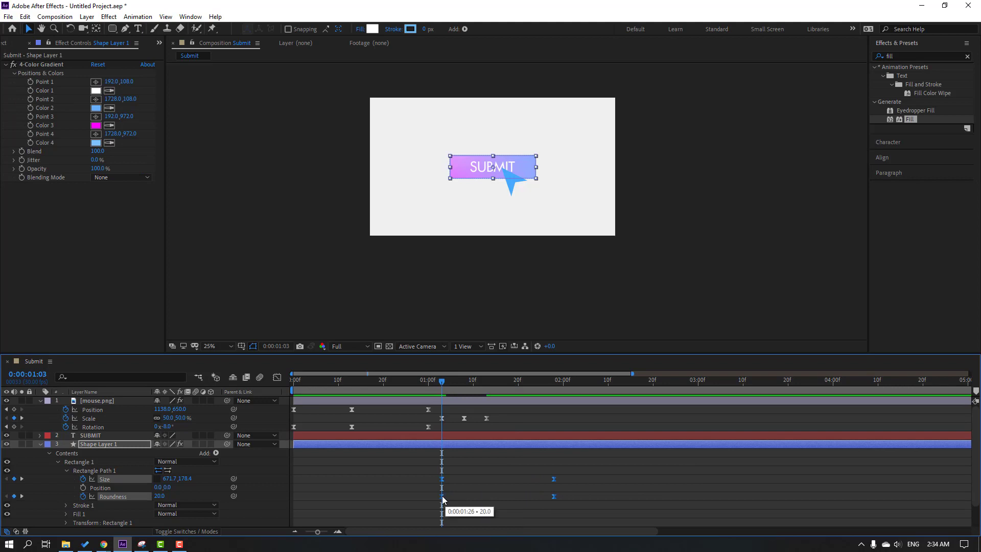
click(499, 456)
Step: Delay the rectangle's Size and Roundness keyframes so that they start at about 1:07
click(458, 386)
drag(459, 391, 433, 384)
drag(601, 514, 462, 481)
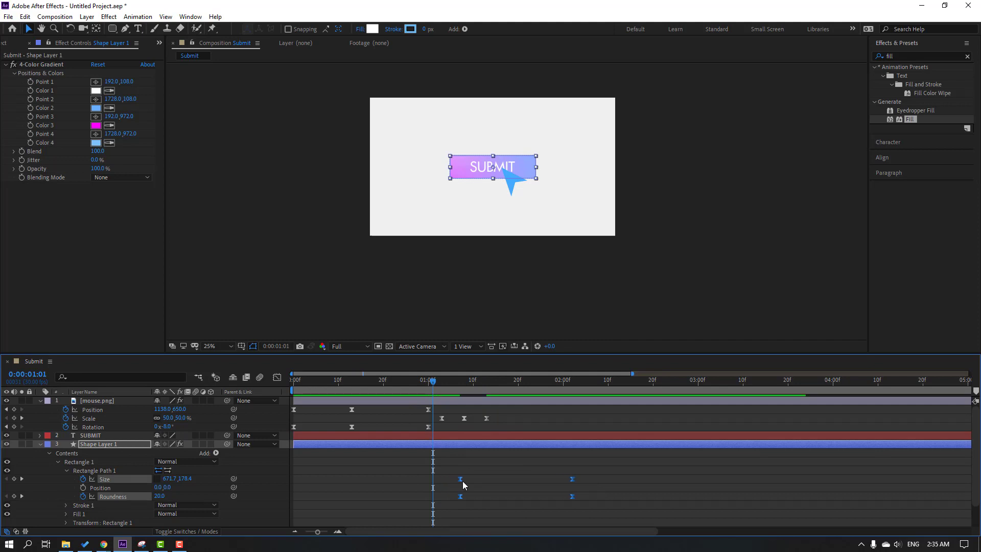
Step: Start the preview work area at 0:26 and delay the rectangle's Size and Roundness keyframes to start at about 1:09
click(410, 385)
key(space)
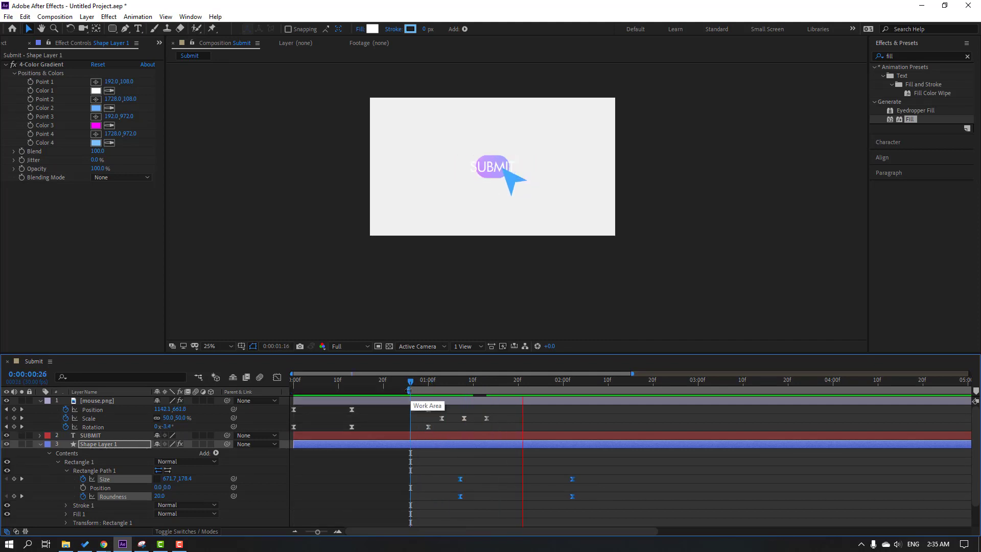
key(space)
drag(460, 480, 470, 479)
key(space)
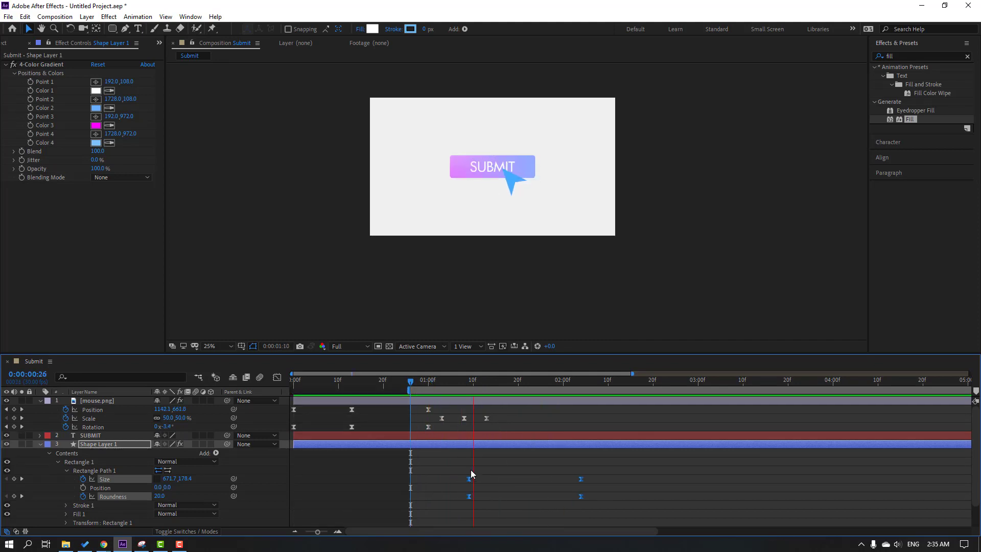
key(space)
Step: Set the pointer's middle Scale keyframe at 1:08 to 30% and preview the click
drag(435, 381, 464, 384)
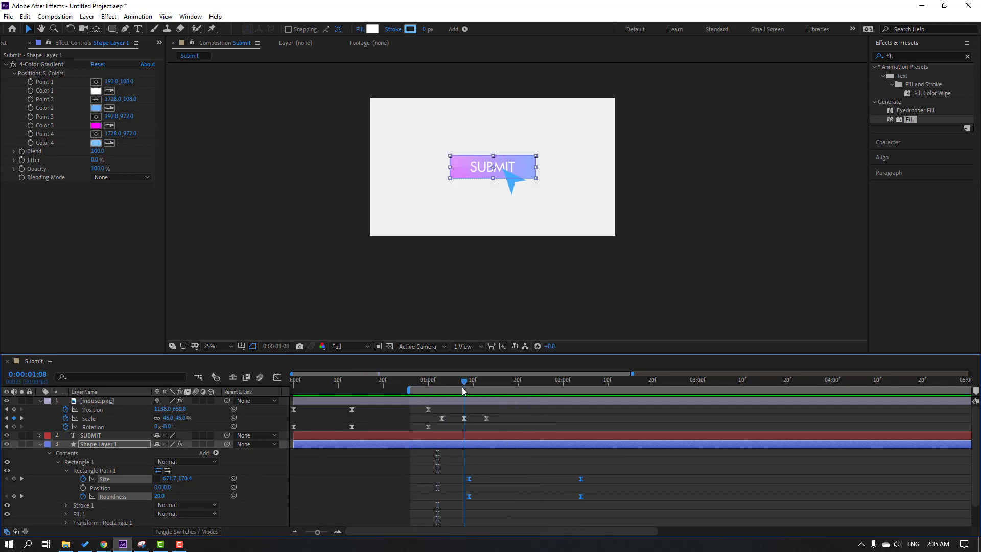
click(464, 418)
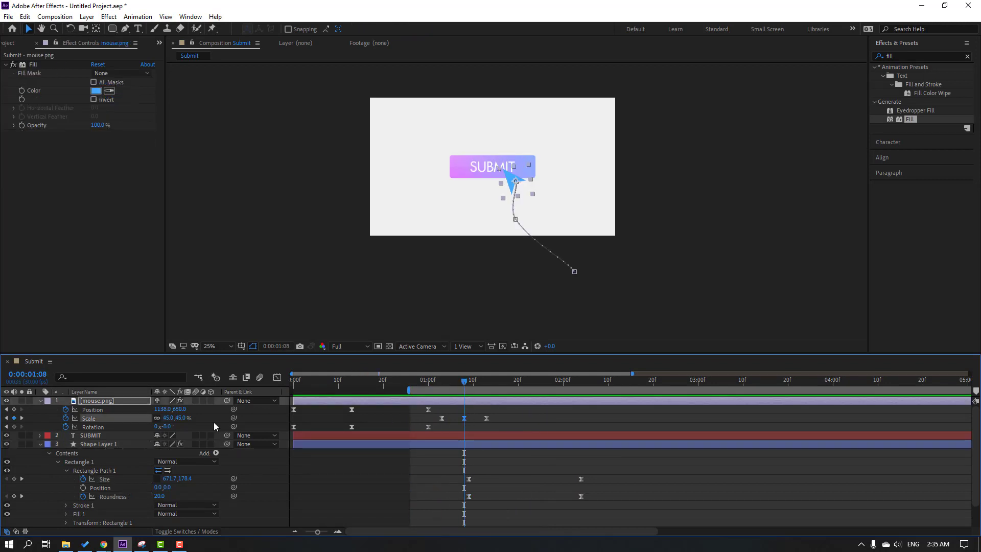
click(171, 420)
text(30)
key(Return)
click(496, 487)
key(space)
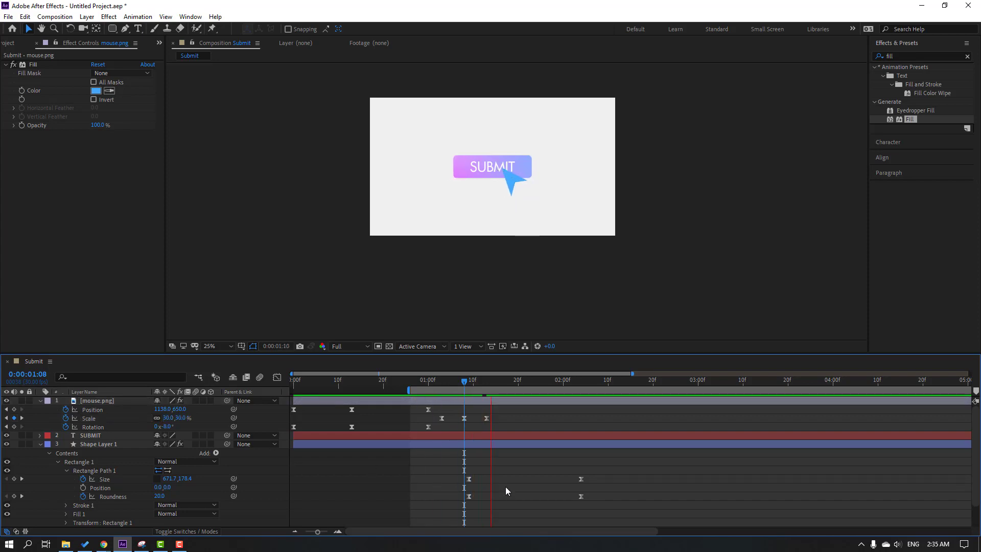
Step: Set the pointer's Scale at 1:08 to 35% and preview the animation
key(space)
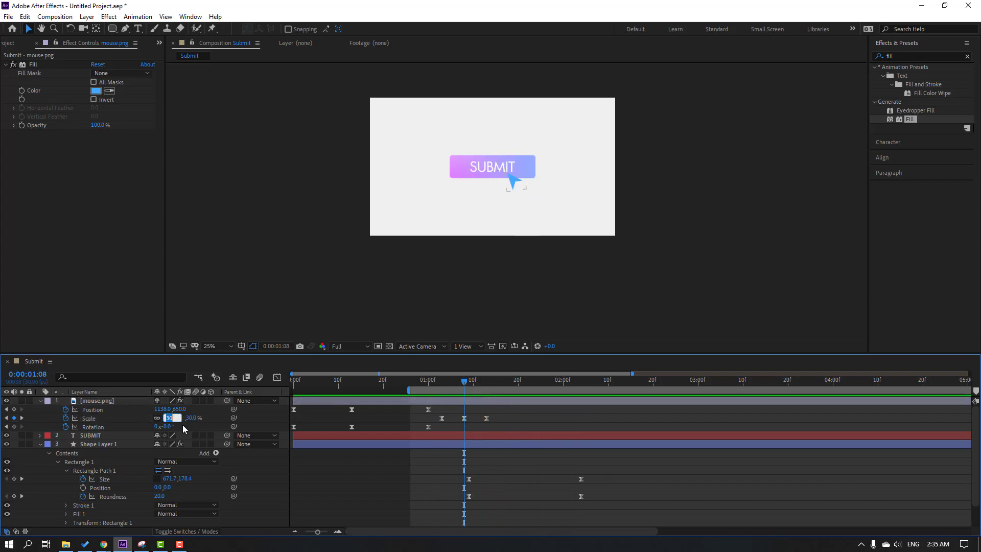
text(35)
key(Return)
key(space)
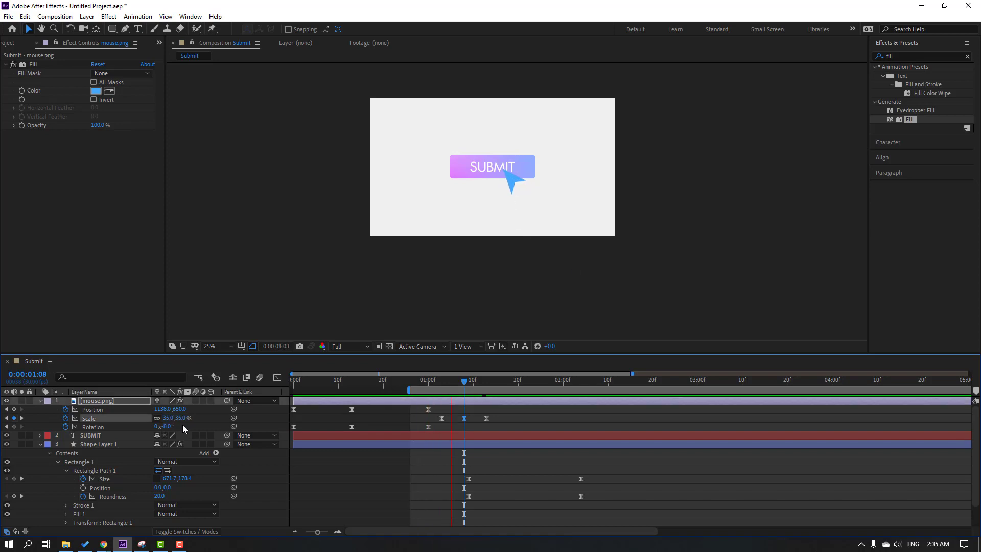
key(space)
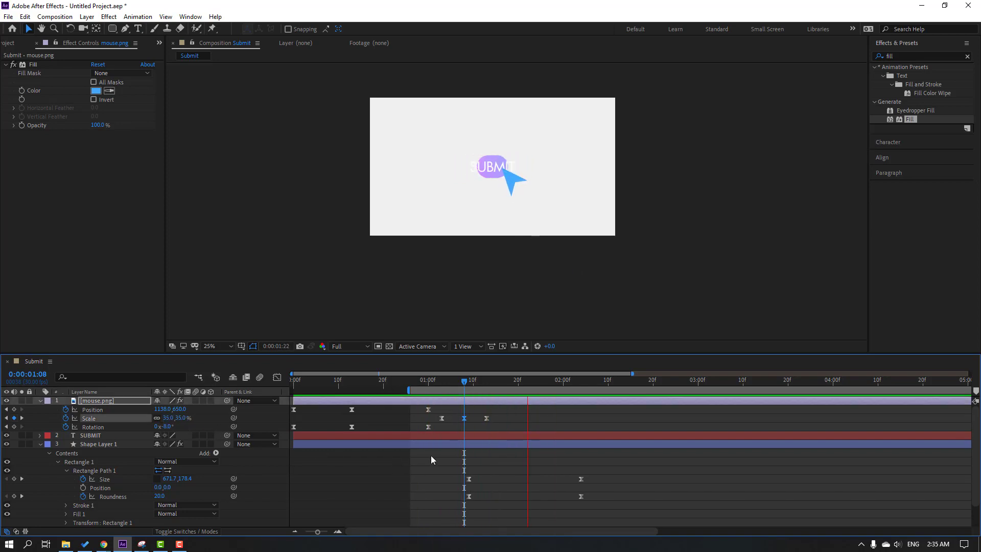
Step: Hold the pointer's position with a keyframe at 1:13 and move it off below the composition, to 968, 1290, at 1:24
drag(447, 381, 488, 387)
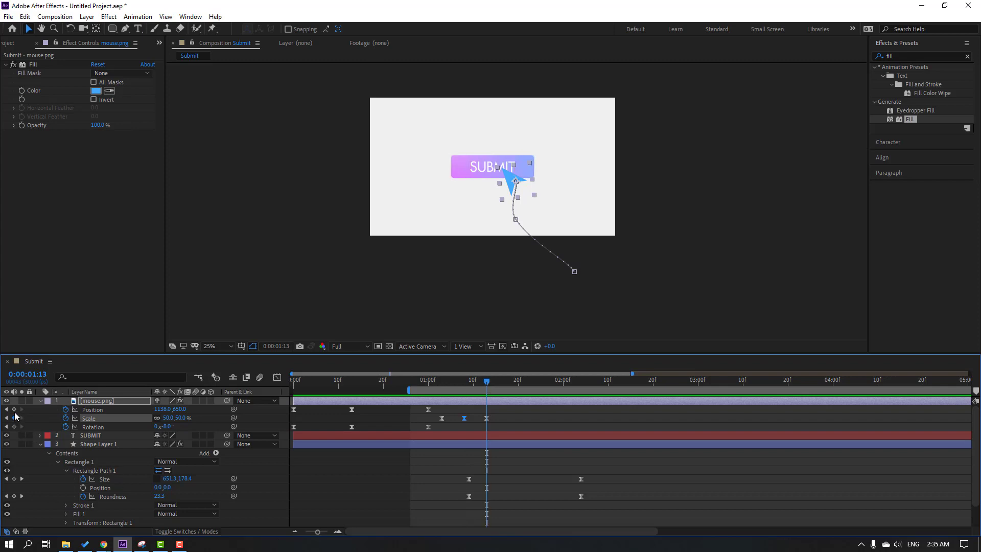
click(13, 409)
drag(504, 386, 536, 363)
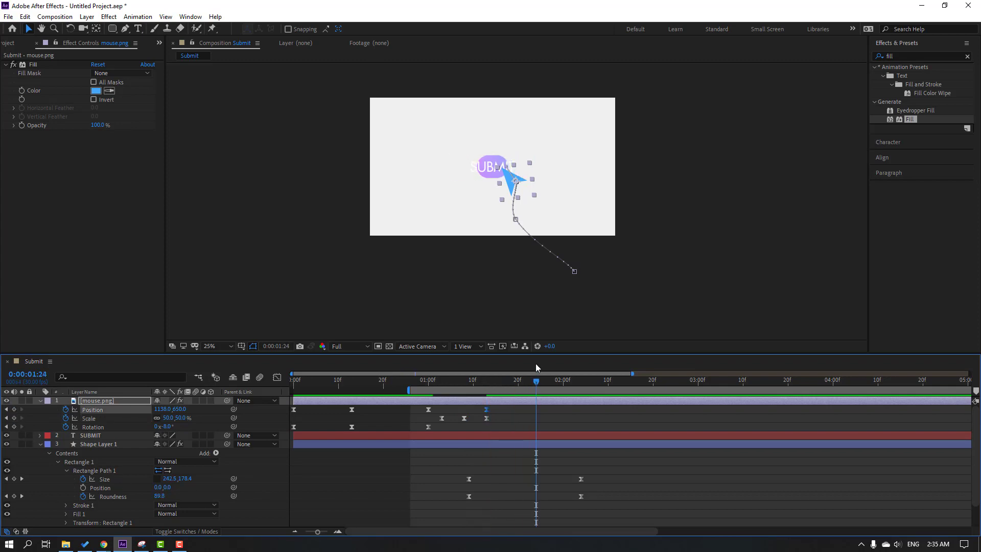
drag(512, 188, 491, 270)
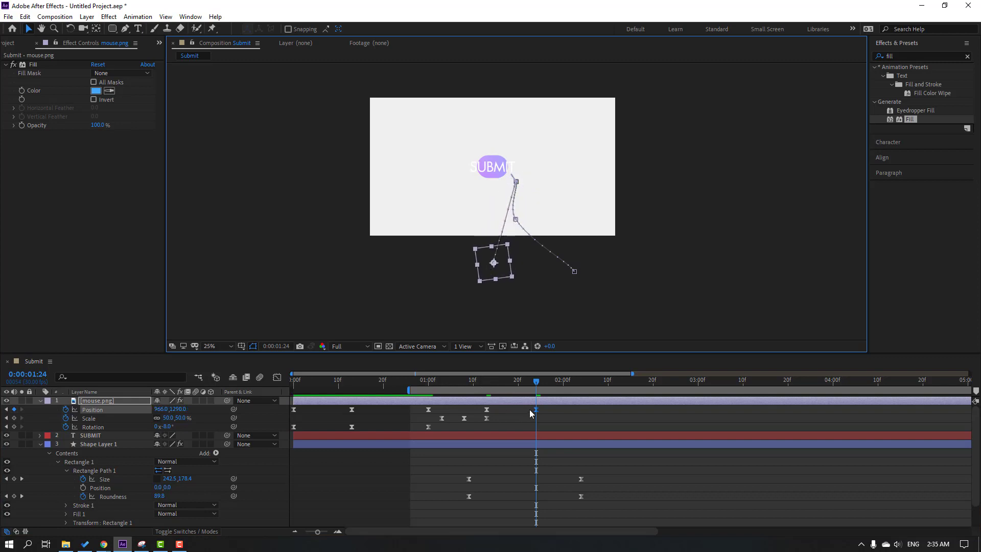
Step: Delay the pointer's exit Position keyframe to about 1:29, ease its speed curve into a steep mid-move peak, and preview
drag(536, 410, 479, 404)
click(277, 377)
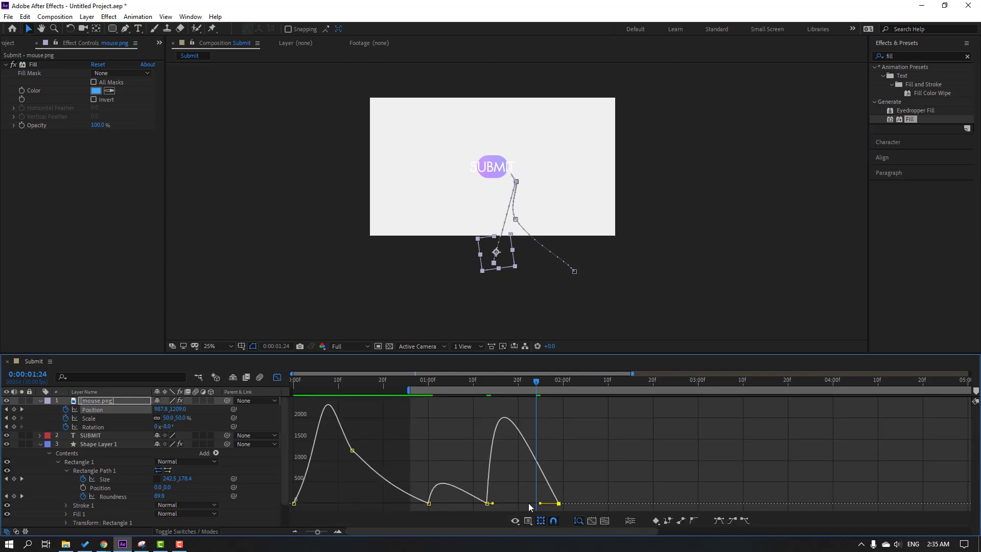
drag(492, 504, 523, 492)
key(space)
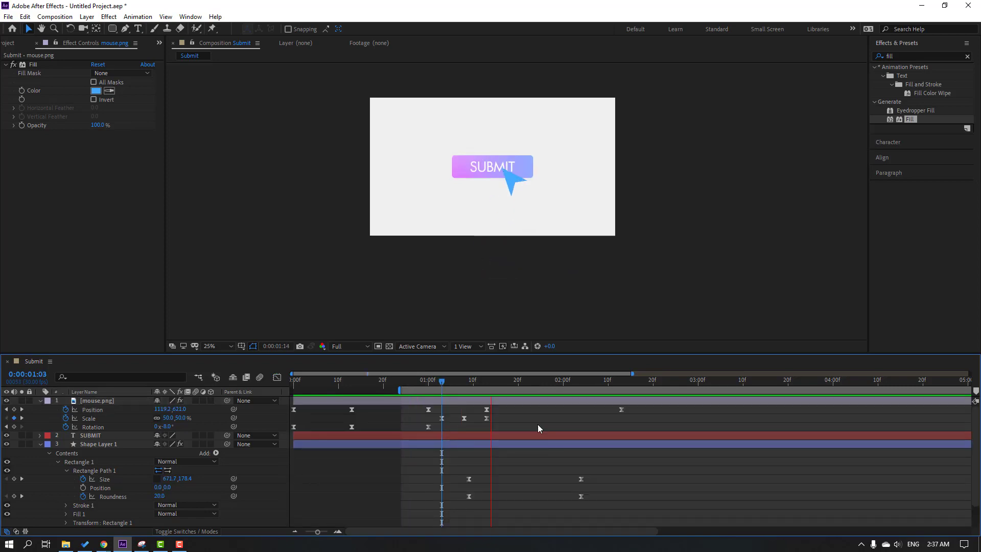
key(space)
key(space)
Step: Set the spatial interpolation of the pointer's last three Position keyframes to Linear and preview the exit
key(space)
key(space)
key(space)
drag(640, 412, 418, 413)
right_click(428, 409)
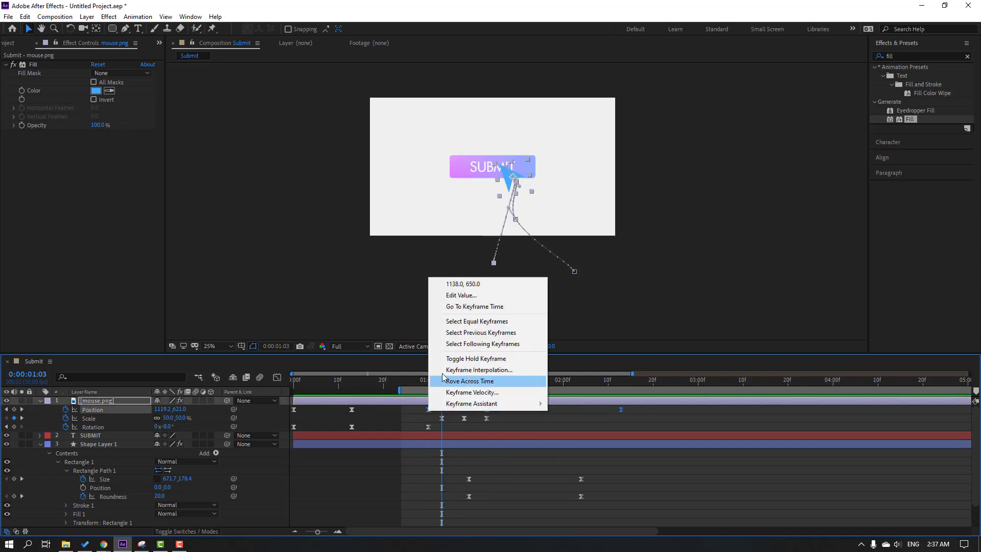
click(505, 373)
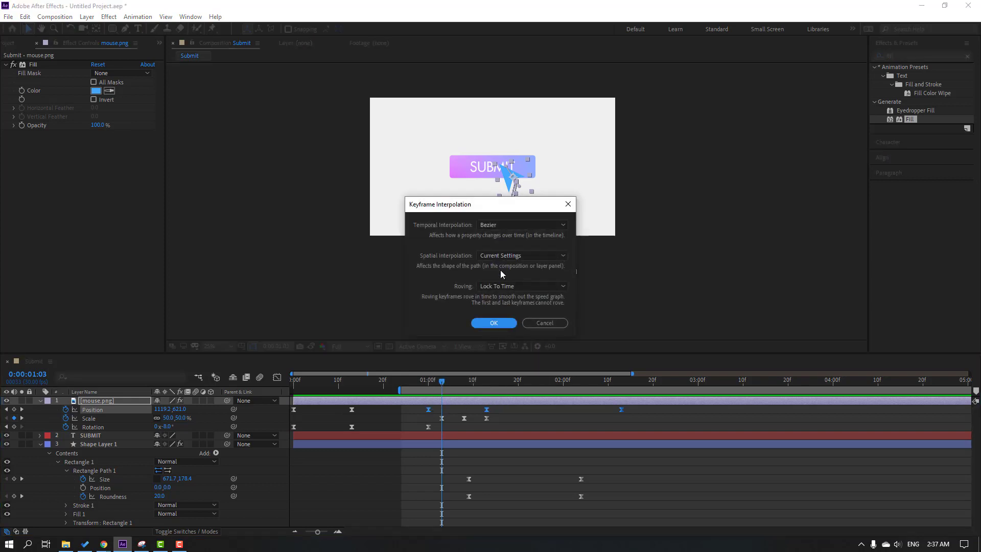
click(522, 256)
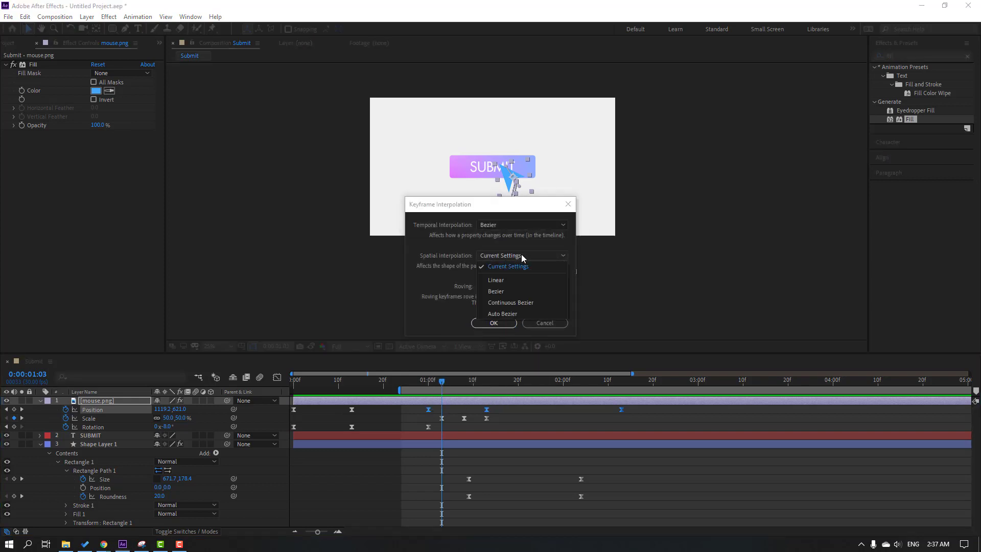
click(495, 283)
click(493, 323)
click(564, 419)
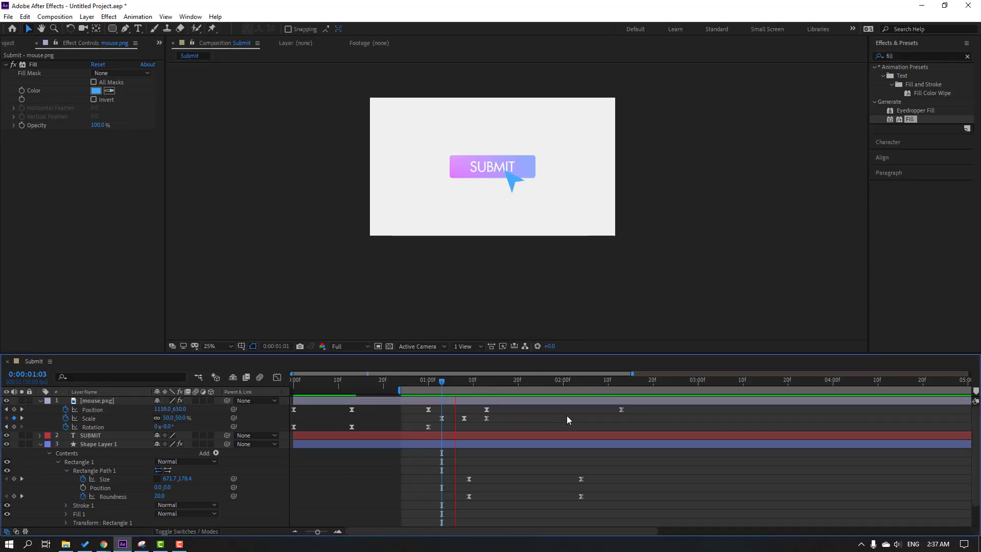
key(space)
Step: Bend the pointer's exit path by moving it at 1:27 to about 894, 903, below and left of the button
drag(484, 380, 549, 379)
click(554, 402)
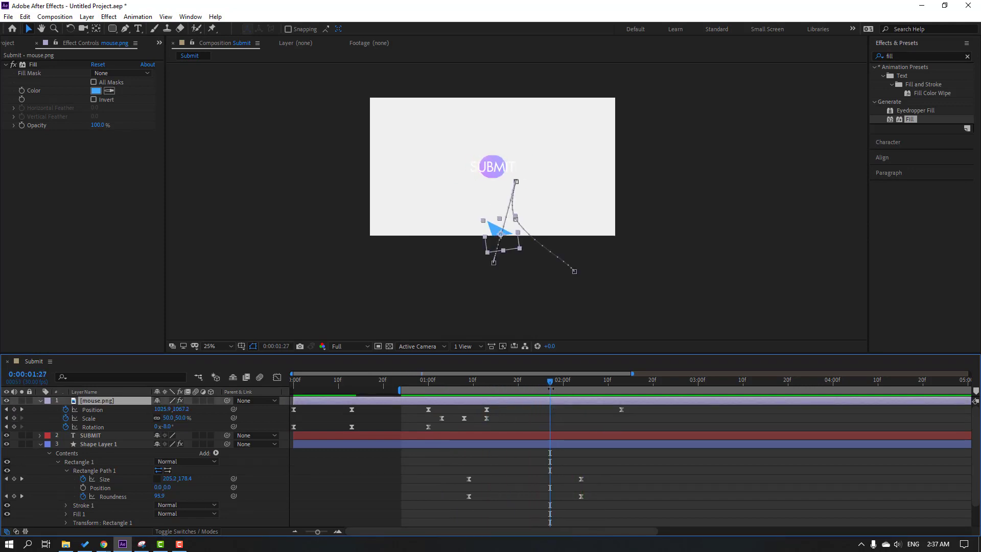
drag(496, 232, 481, 212)
Step: Keyframe the pointer's current Rotation at 1:13 and rotate it to 31° at 1:27
mouse_move(488, 382)
mouse_down()
mouse_move(564, 381)
mouse_move(488, 374)
mouse_up()
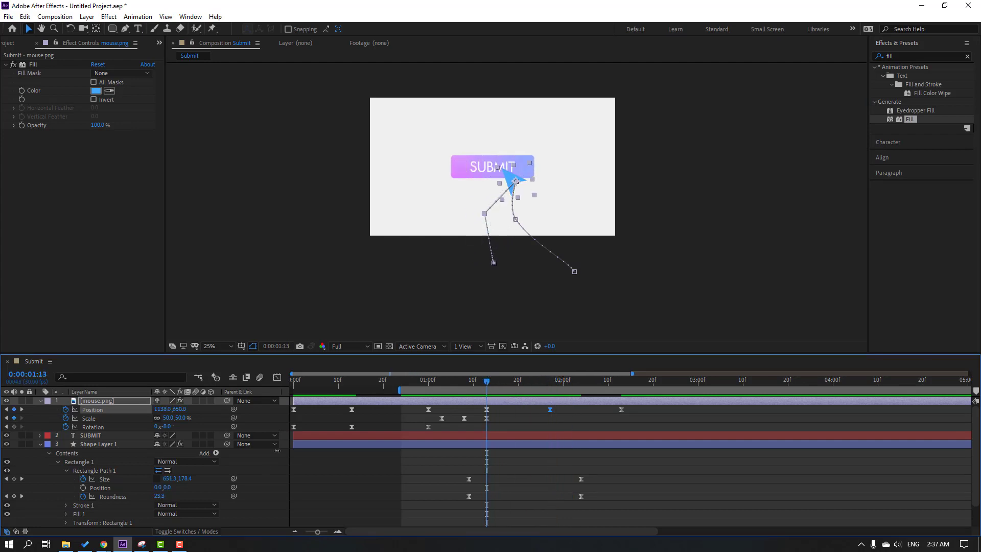
click(14, 427)
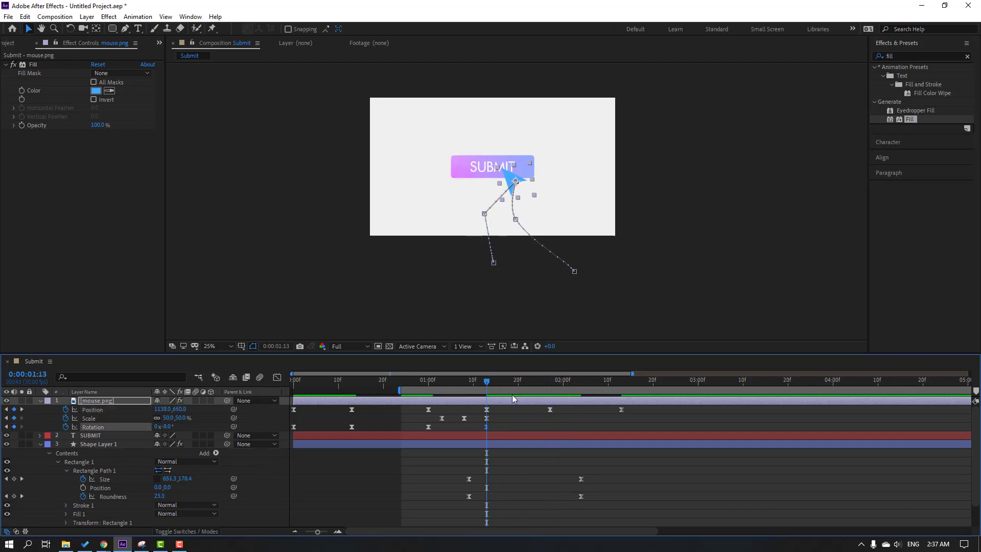
drag(517, 381, 550, 381)
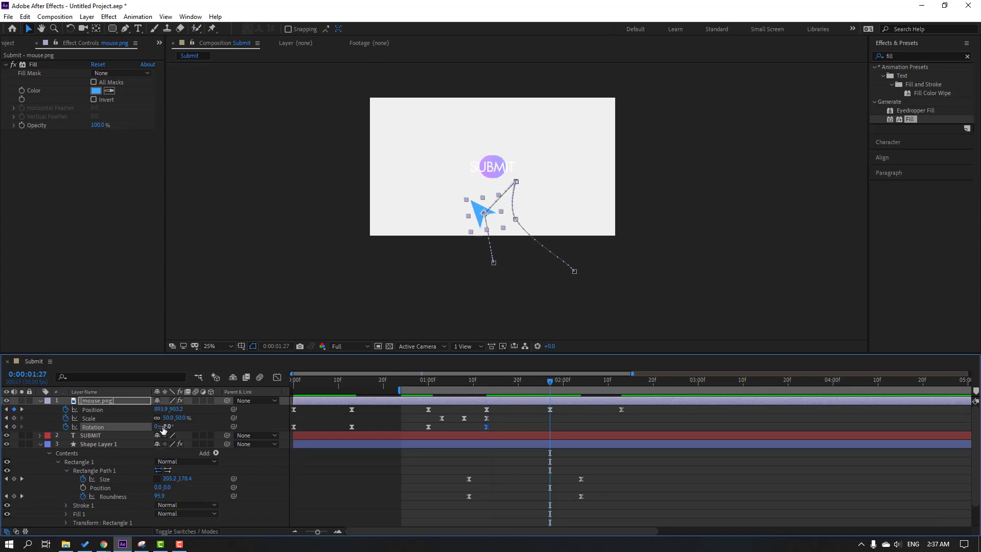
drag(163, 431, 474, 349)
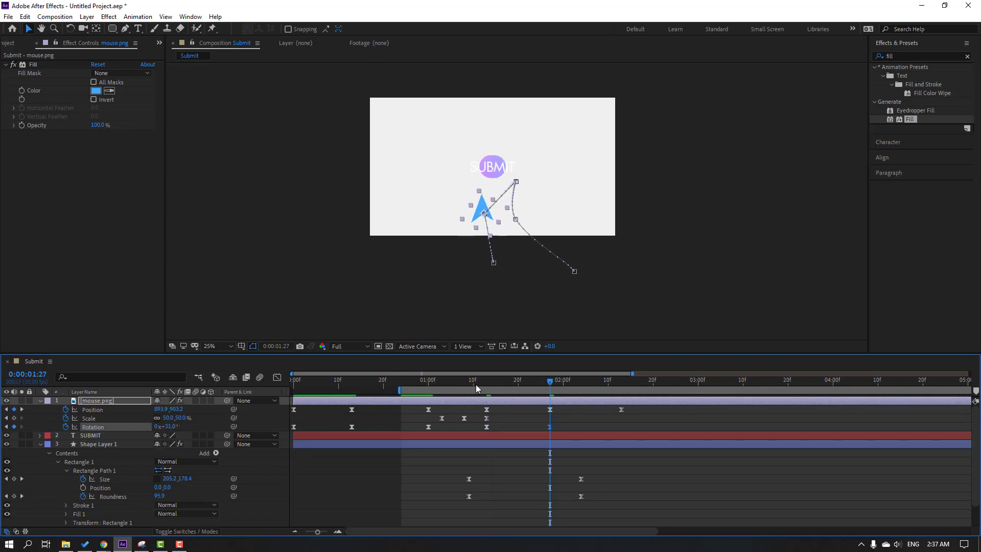
Step: Rotate the pointer to -13° at 2:04, delay that Rotation keyframe to match the last Position keyframe, and preview
drag(476, 384, 581, 387)
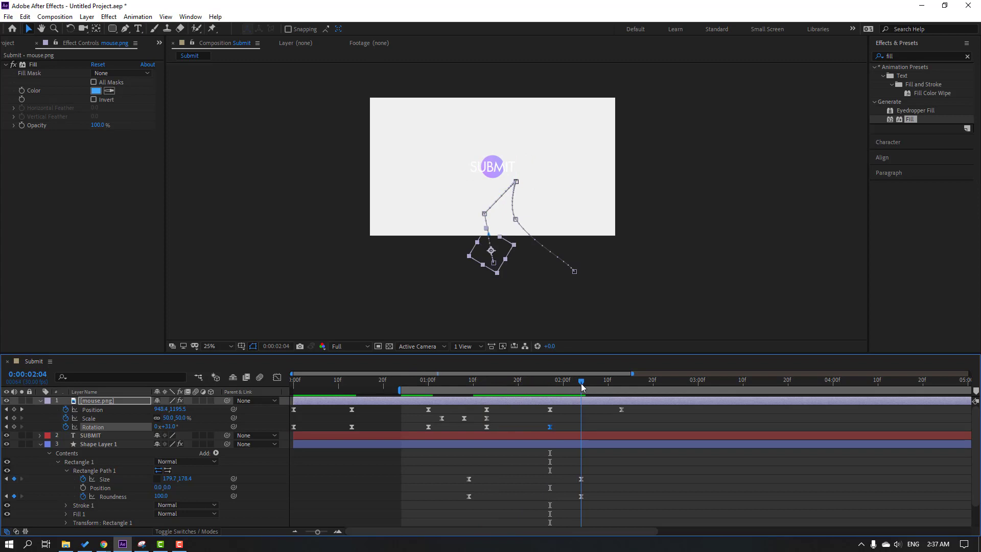
drag(168, 426, 172, 441)
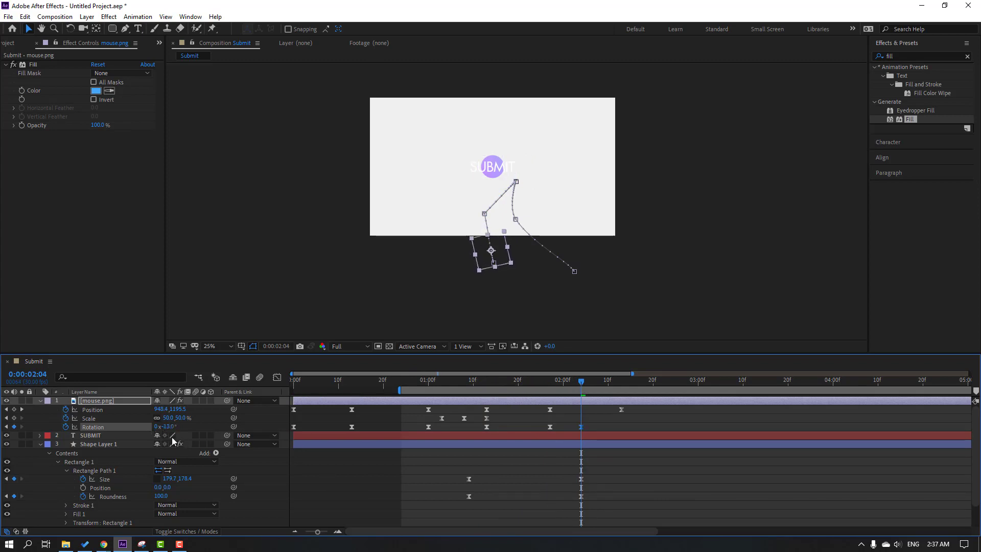
drag(581, 428, 622, 429)
click(673, 421)
key(space)
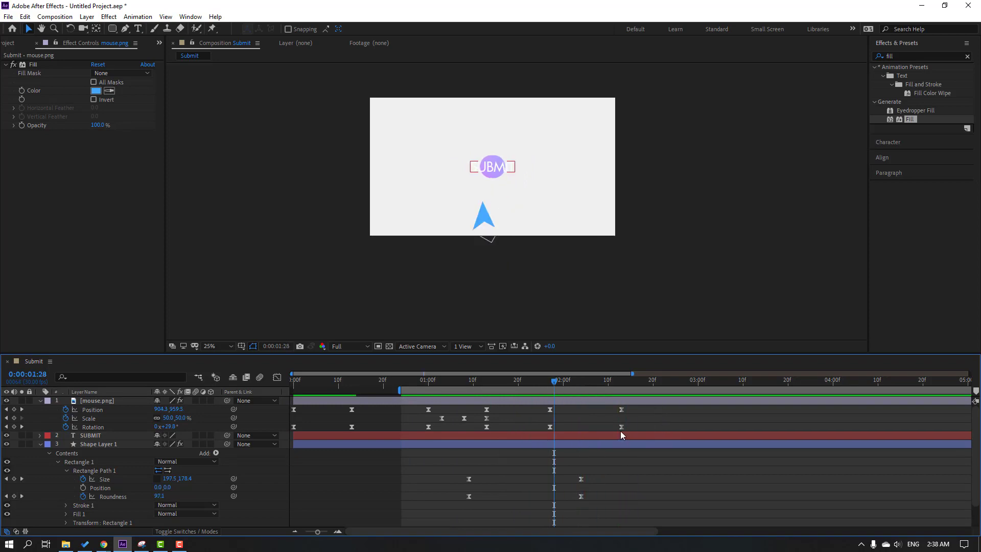
Step: Shift the pointer's last two Rotation keyframes earlier, to about 1:21 and 2:05, and preview
drag(621, 427, 525, 427)
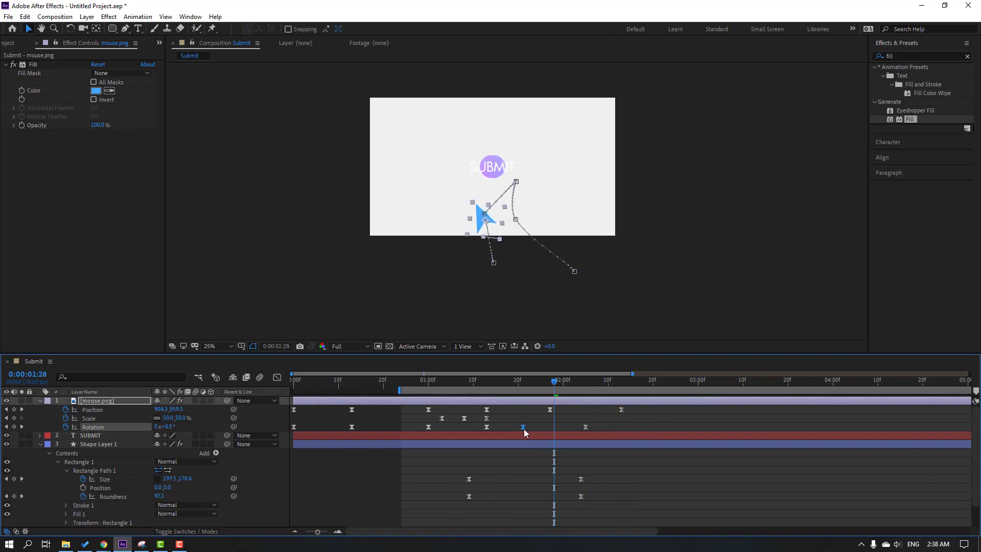
key(space)
key(space)
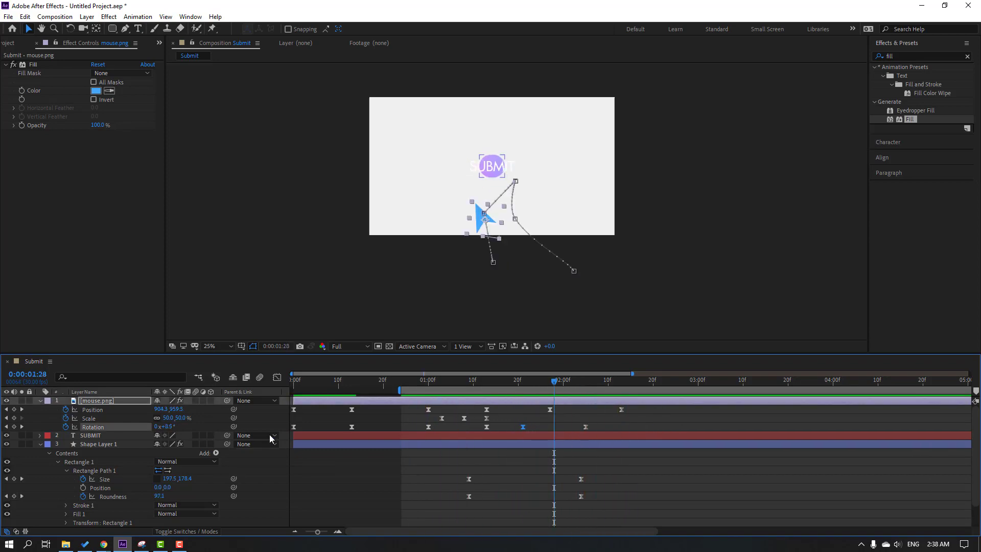
Step: Enable motion blur for the mouse.png layer and the composition, and preview the blurred pointer
click(195, 402)
click(259, 377)
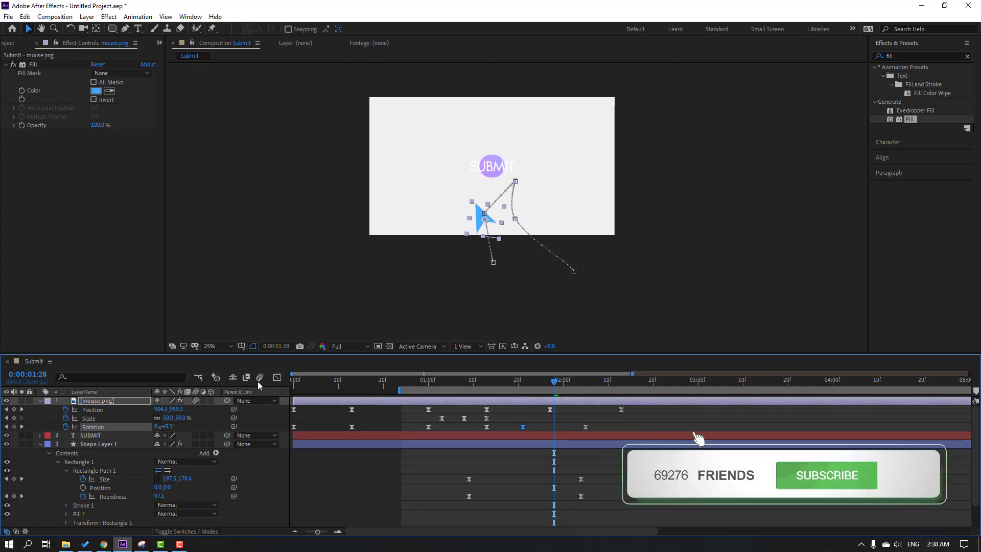
key(space)
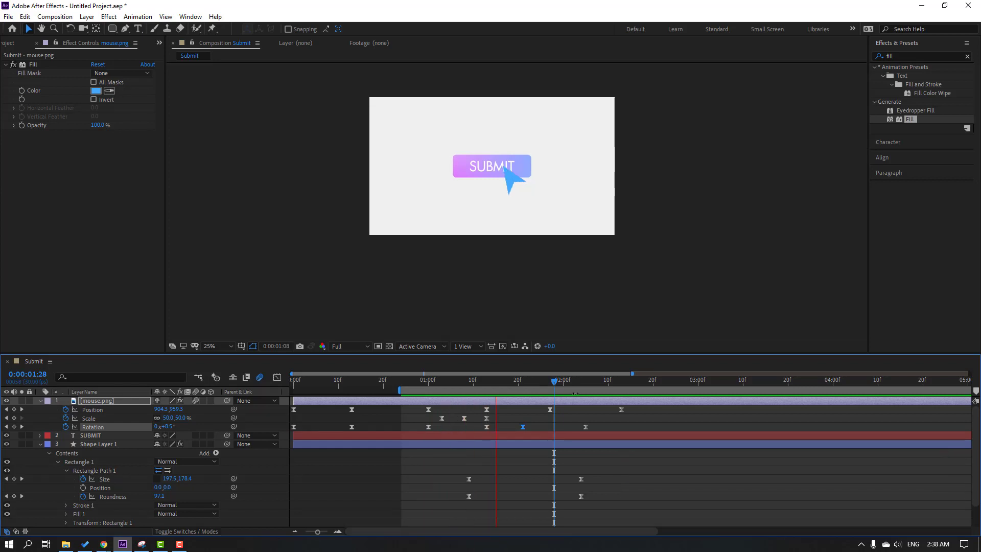
Step: Curve the pointer's exit path at the 1:27 Position keyframe with the Pen tool, preview it, and return to the Selection tool
click(549, 380)
click(556, 422)
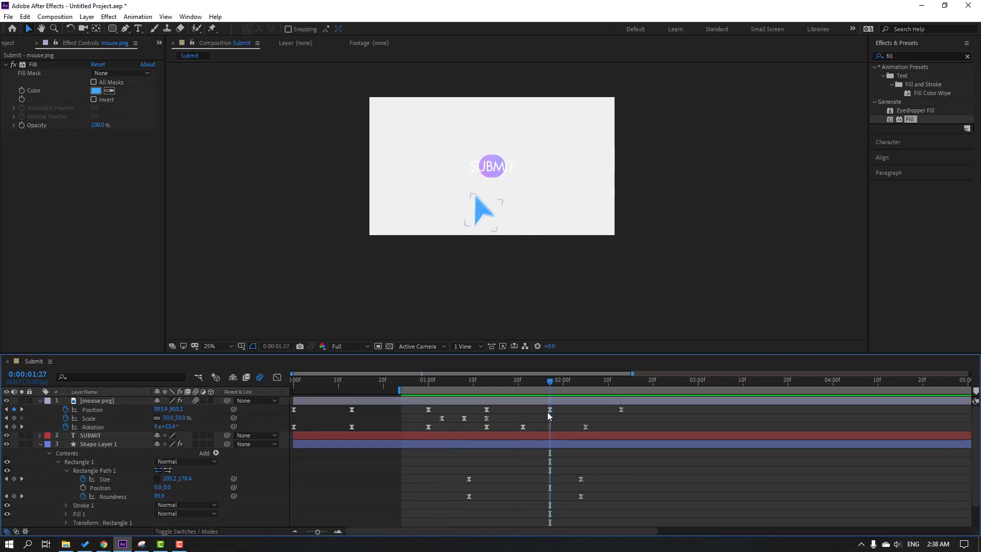
click(550, 410)
key(period)
key(period)
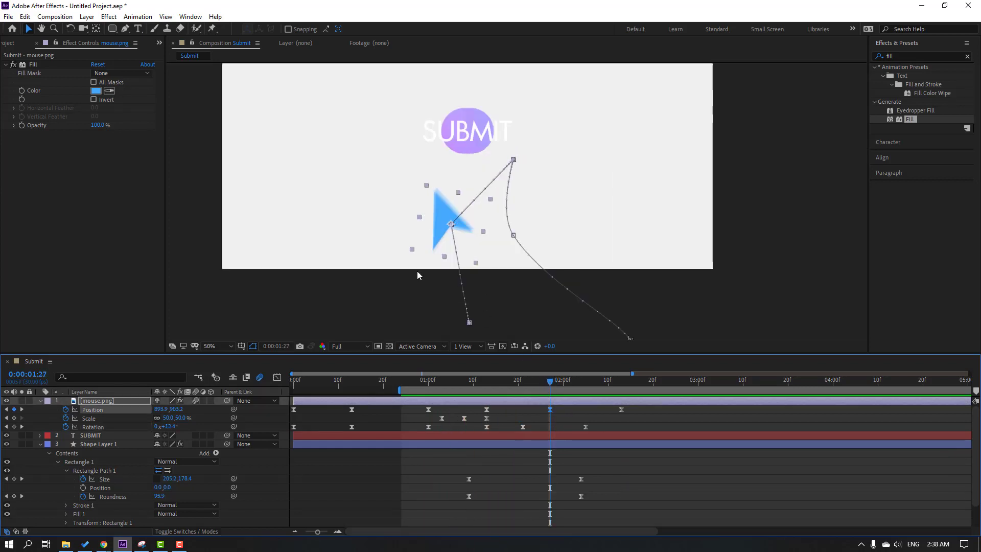
click(125, 29)
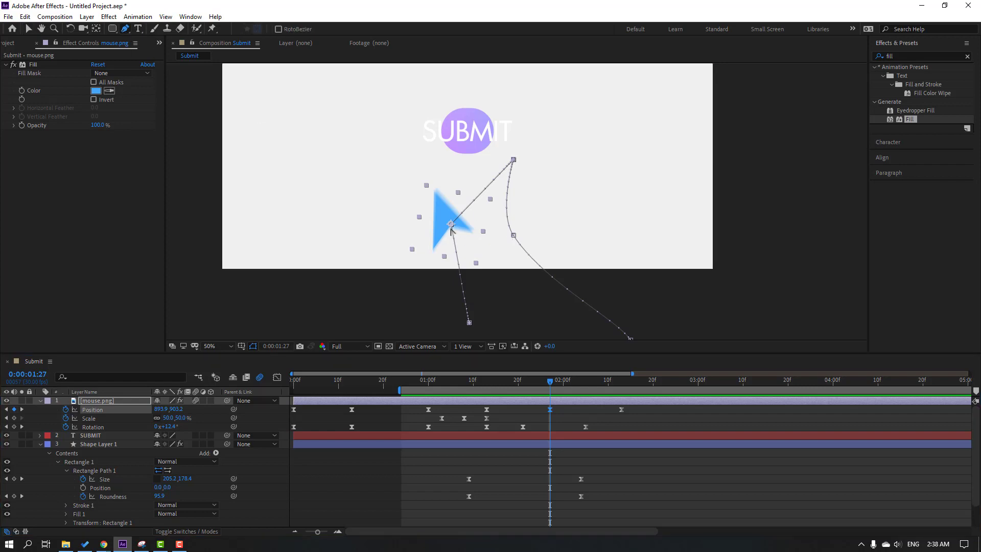
drag(452, 225, 443, 266)
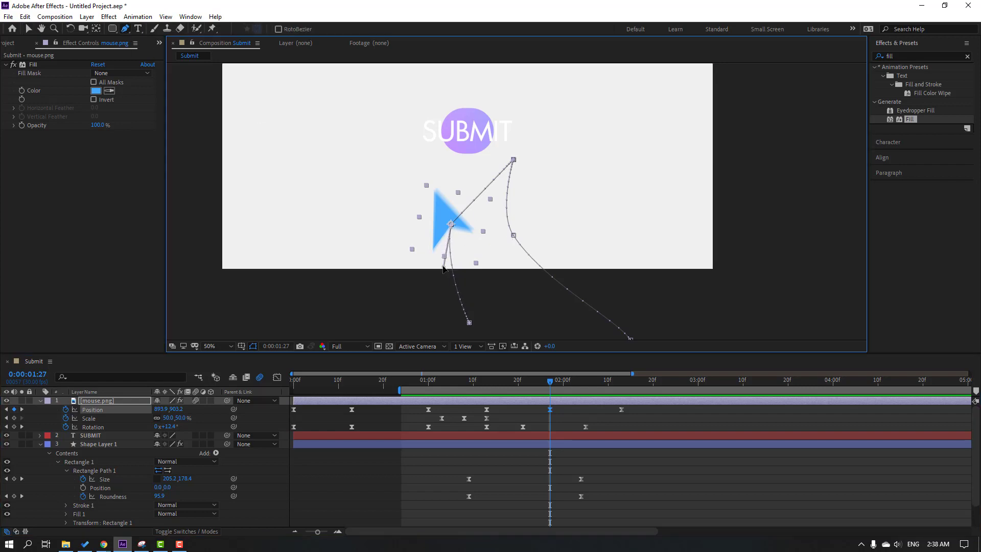
drag(452, 225, 423, 267)
drag(510, 378, 577, 383)
key(space)
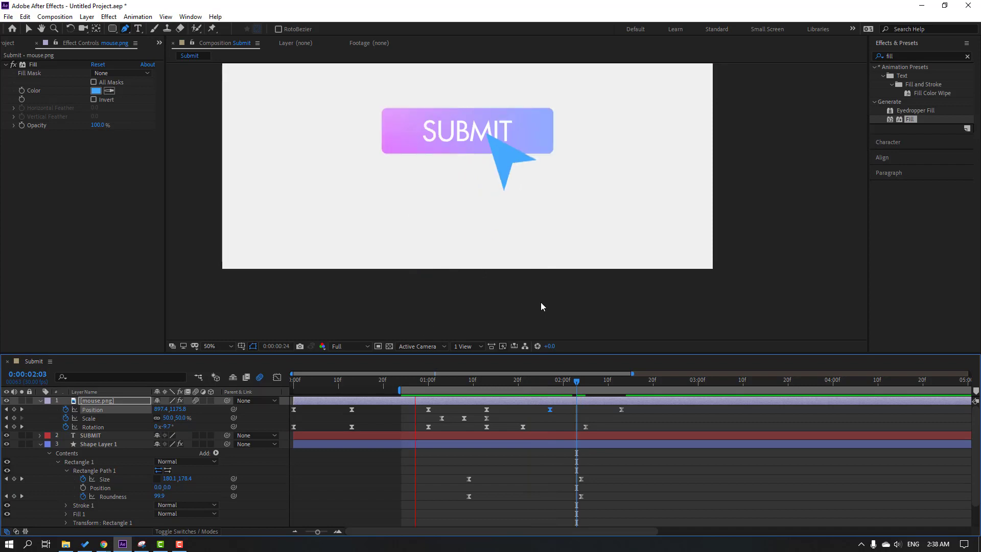
key(comma)
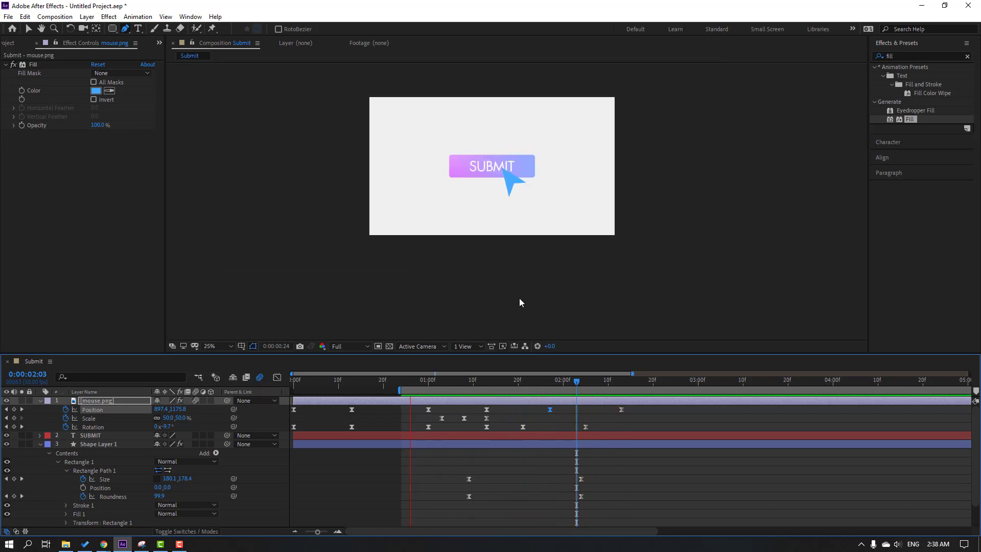
click(28, 29)
Step: Fade out the SUBMIT text by keyframing its Opacity at 100% at 1:08 and 0% at 1:23, and check the fade
drag(576, 381, 466, 381)
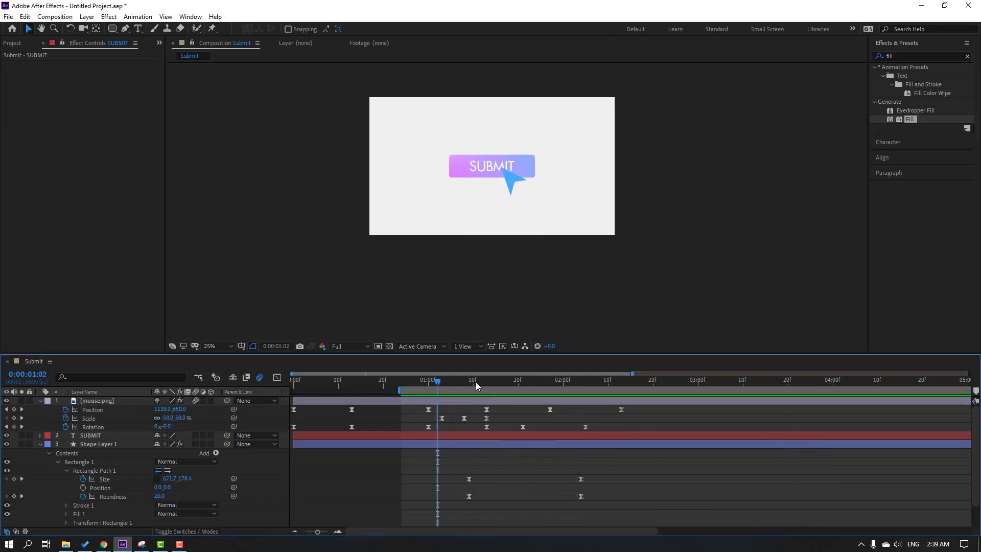
drag(486, 382, 465, 382)
click(91, 437)
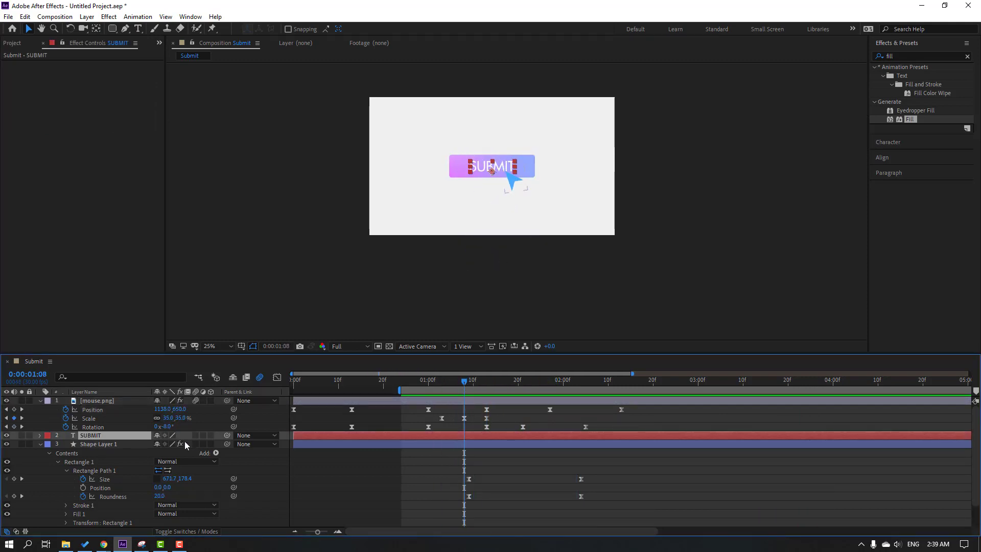
key(t)
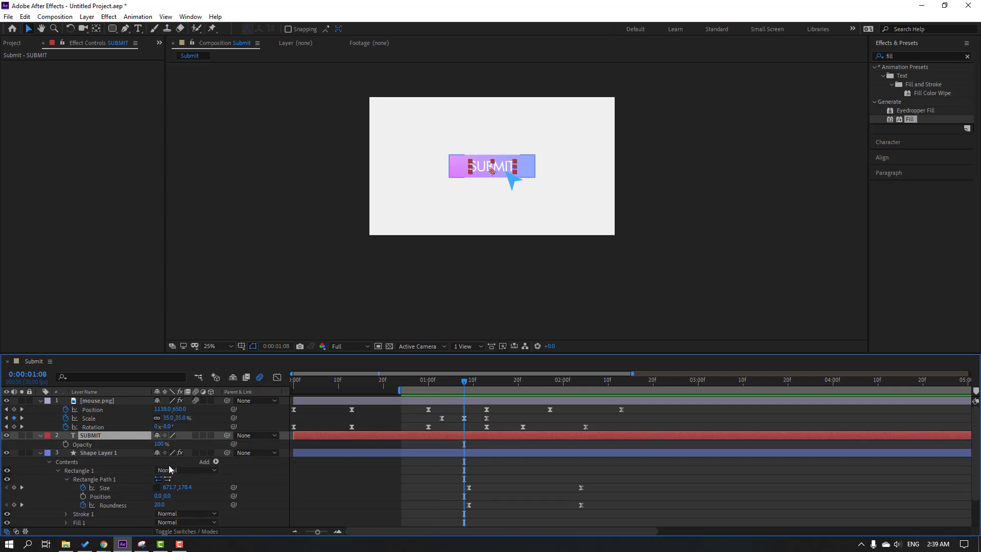
click(66, 444)
key(space)
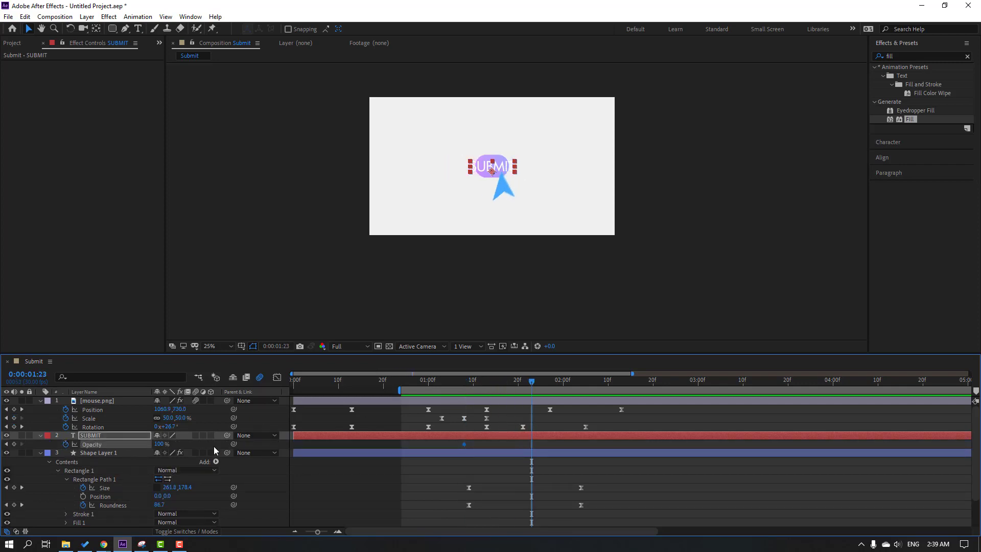
click(161, 444)
text(0)
key(Return)
drag(449, 385, 506, 384)
key(space)
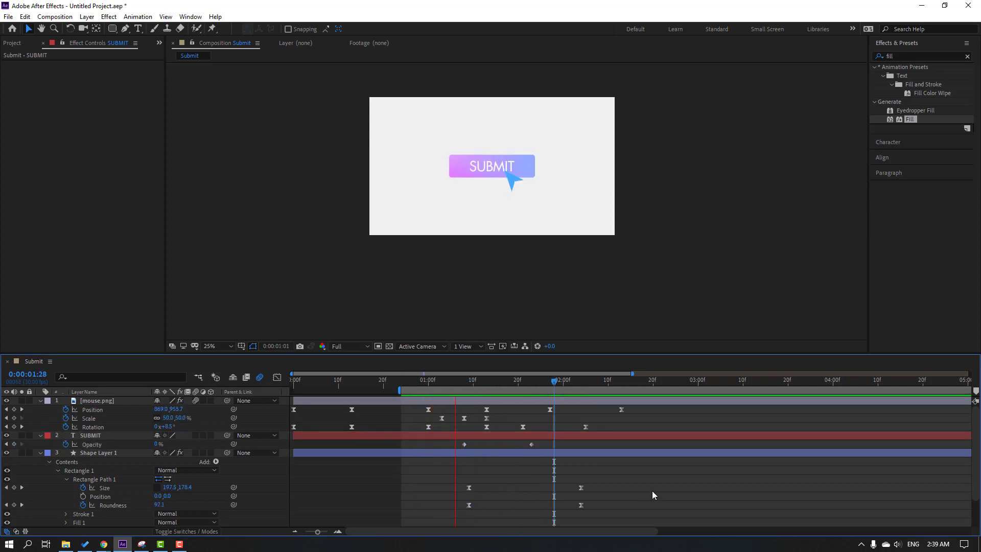
Step: Apply Easy Ease to both SUBMIT Opacity keyframes, preview the animation, and stop at 2:03
right_click(464, 444)
mouse_move(497, 441)
click(608, 463)
key(space)
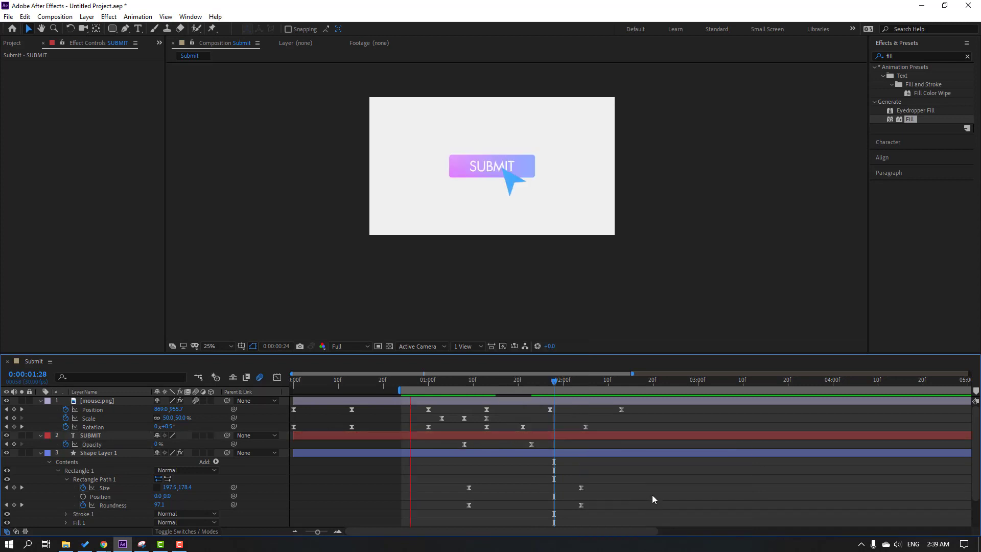
drag(554, 381, 573, 383)
click(575, 384)
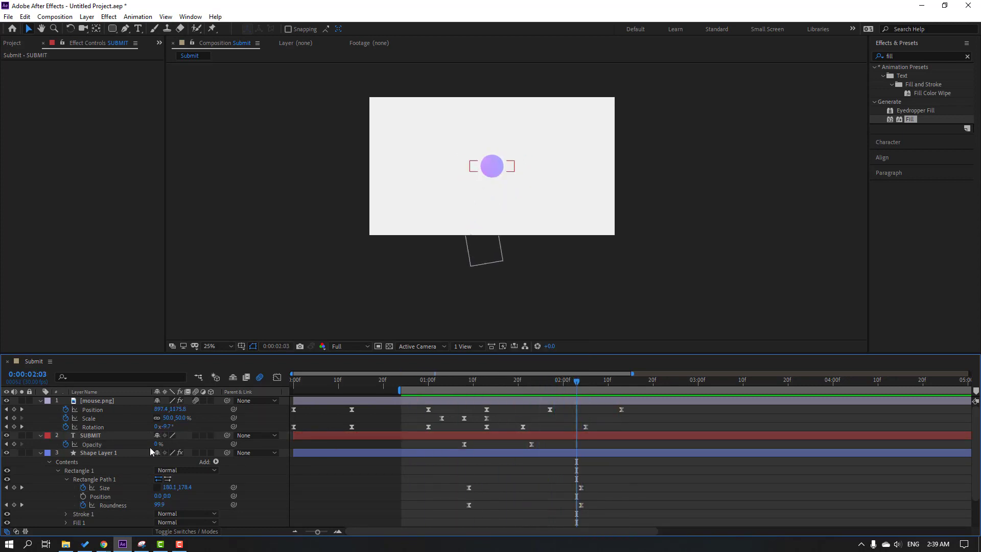
Step: Keyframe Colors 1 to 4 of Shape Layer 1's 4-Color Gradient at 1:09
click(112, 453)
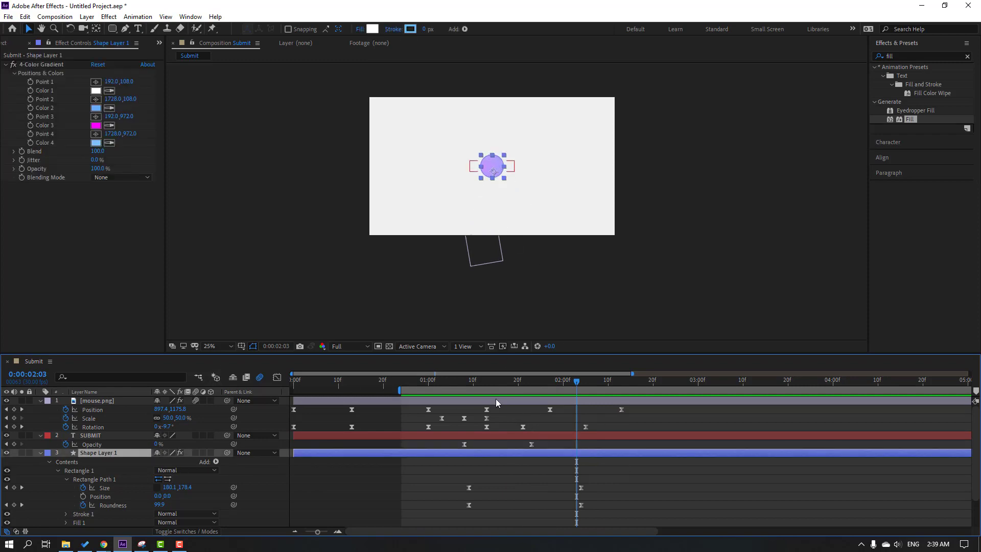
drag(517, 384, 470, 386)
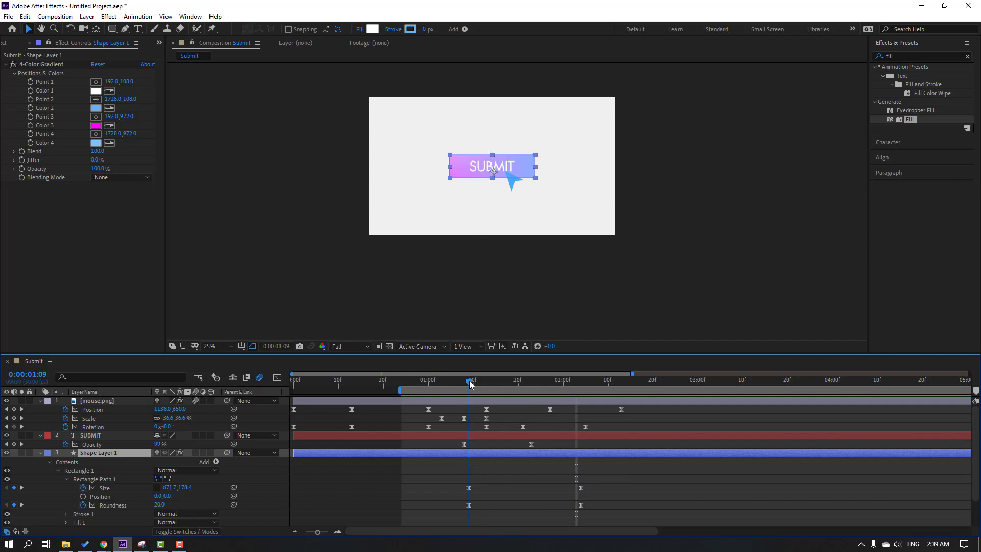
click(33, 92)
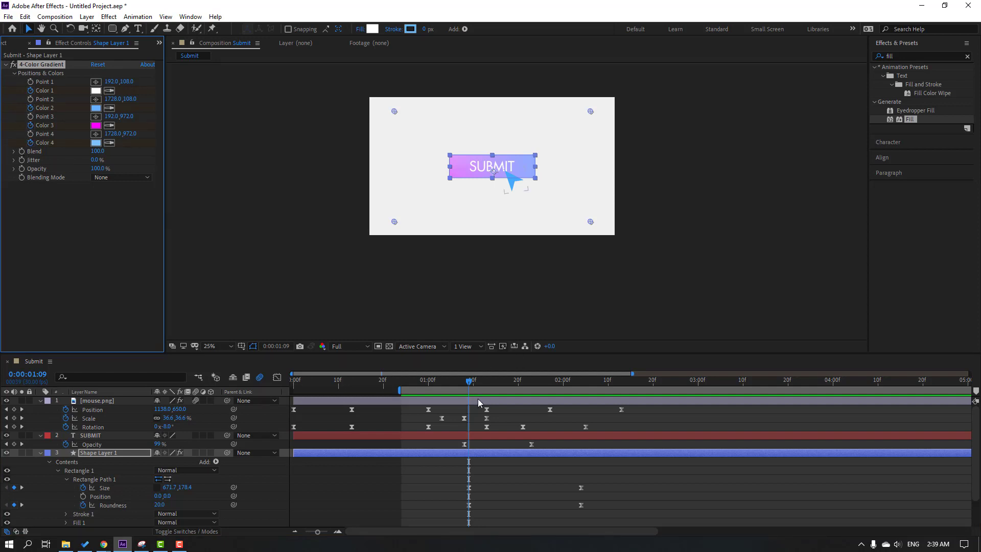
Step: Change the gradient's Color 1 to a pale cyan at 2:04
drag(489, 387, 581, 387)
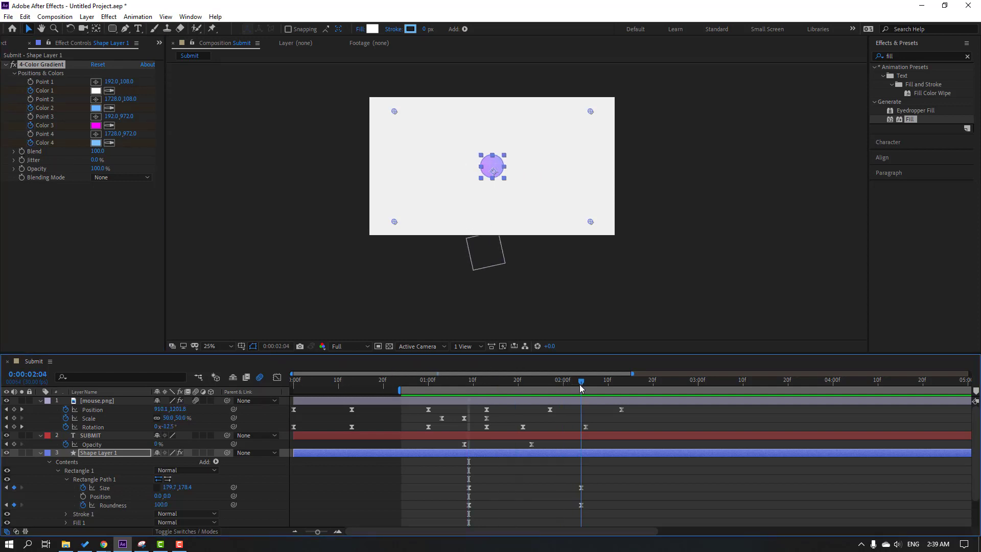
click(96, 91)
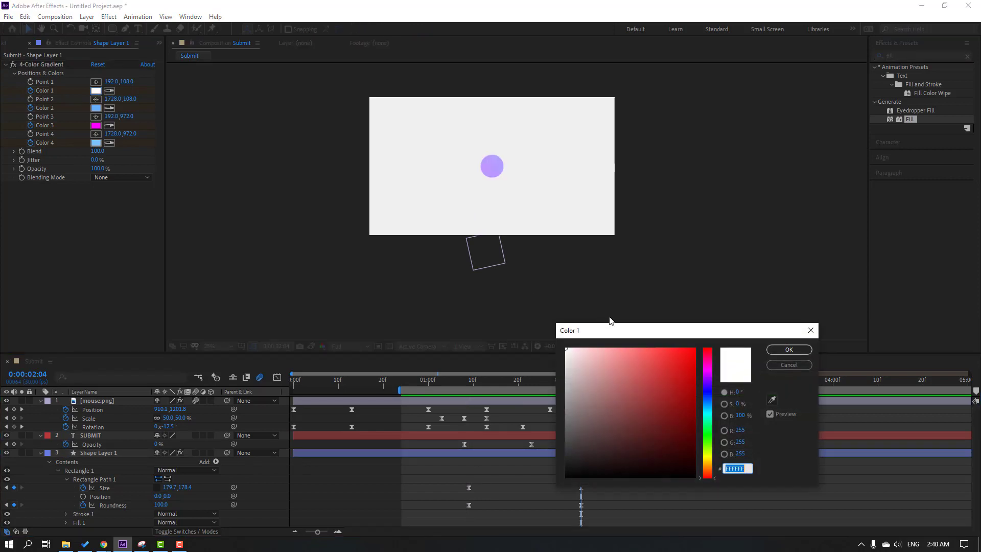
click(714, 414)
click(620, 365)
click(587, 357)
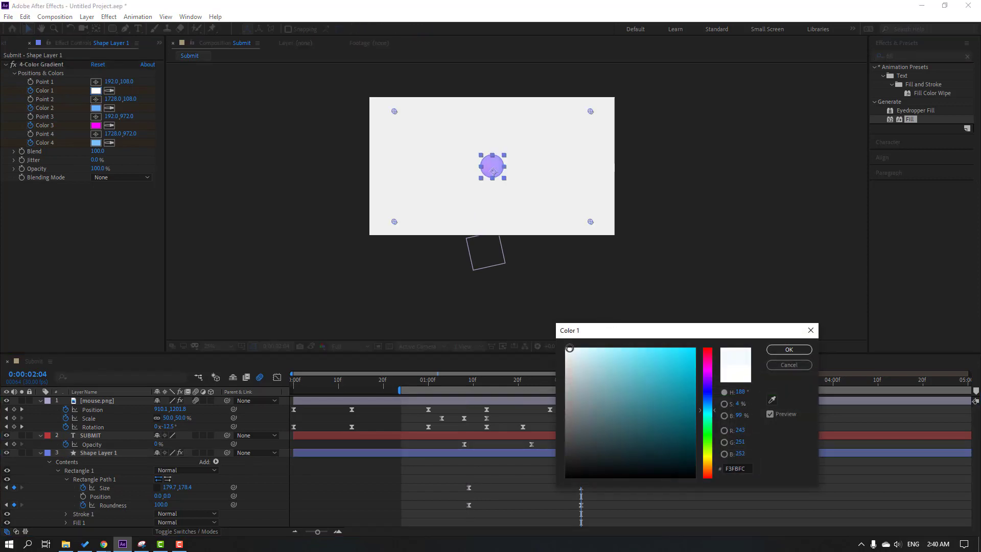
click(596, 347)
click(789, 350)
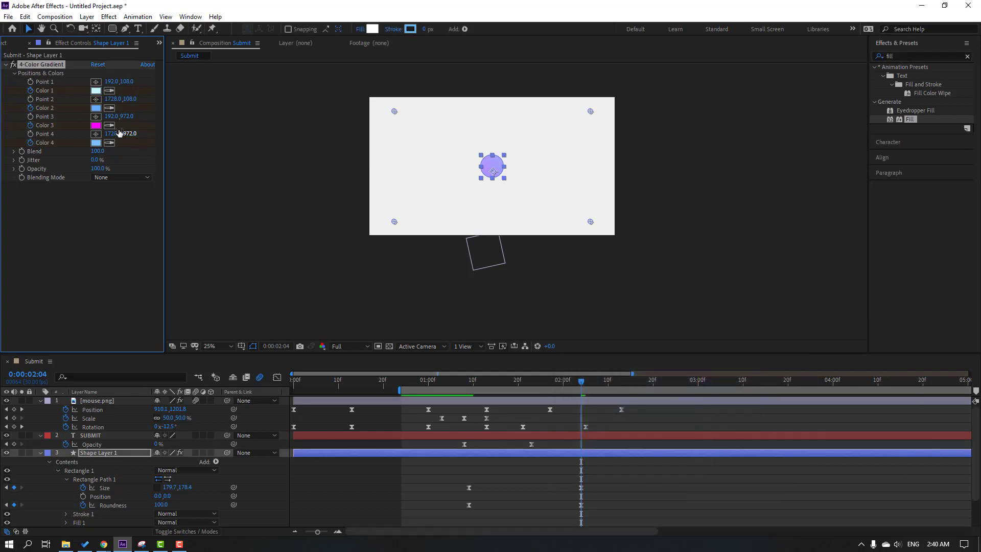
Step: Change the gradient's Color 2 to yellow (FFFD3D) at 2:04
click(96, 108)
drag(707, 427, 707, 458)
drag(679, 378, 664, 341)
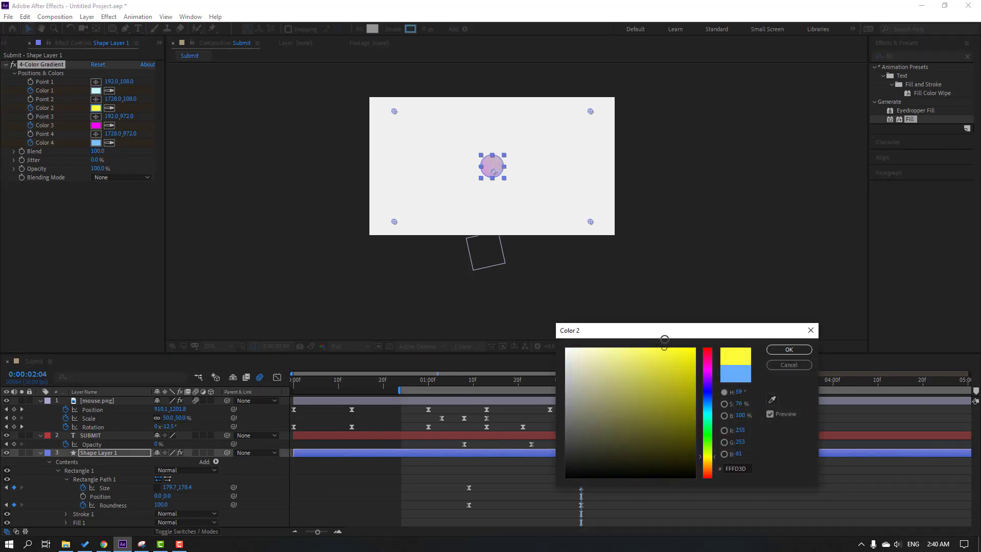
click(789, 349)
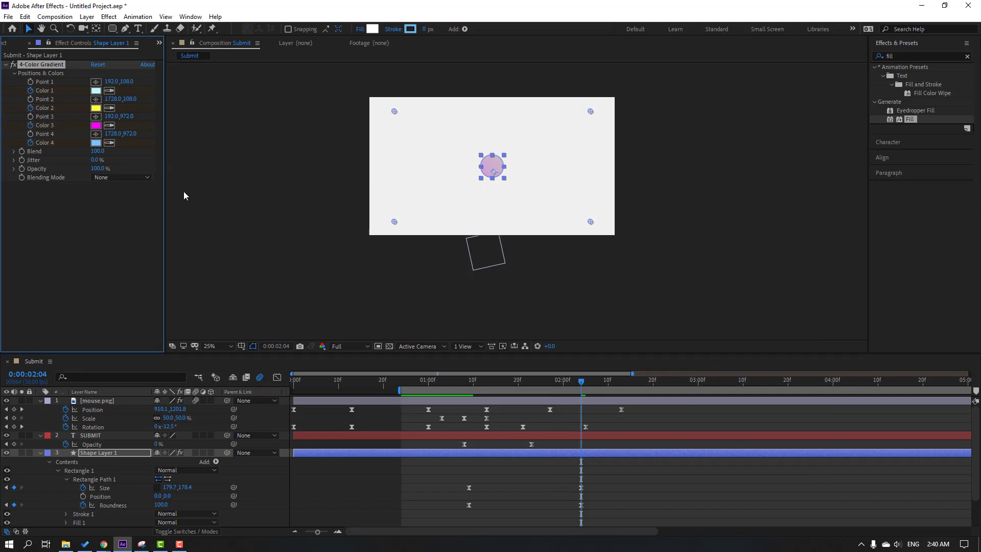
Step: Change the gradient's Color 4 to white at 2:04 and check the color transition around 1:10
click(96, 144)
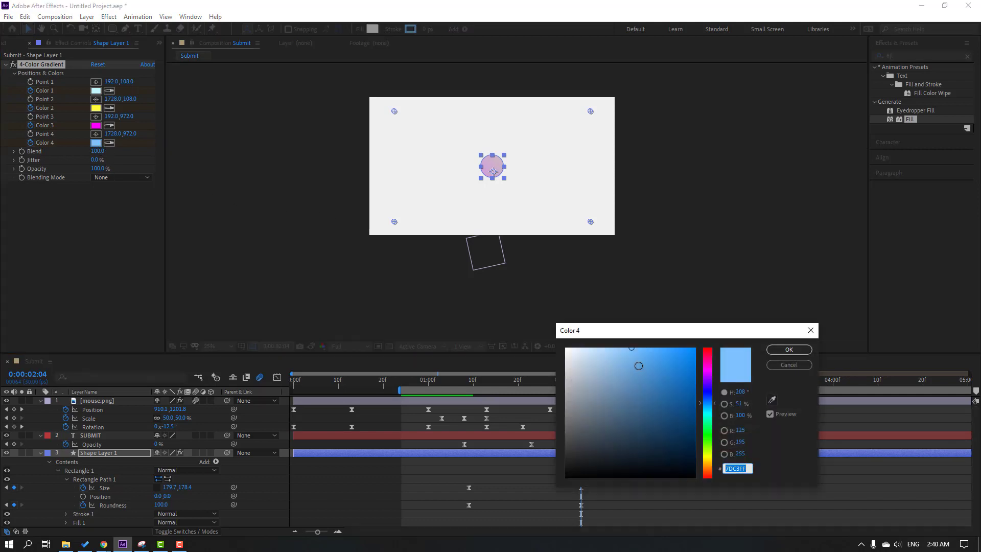
drag(640, 367, 473, 314)
click(778, 350)
click(696, 504)
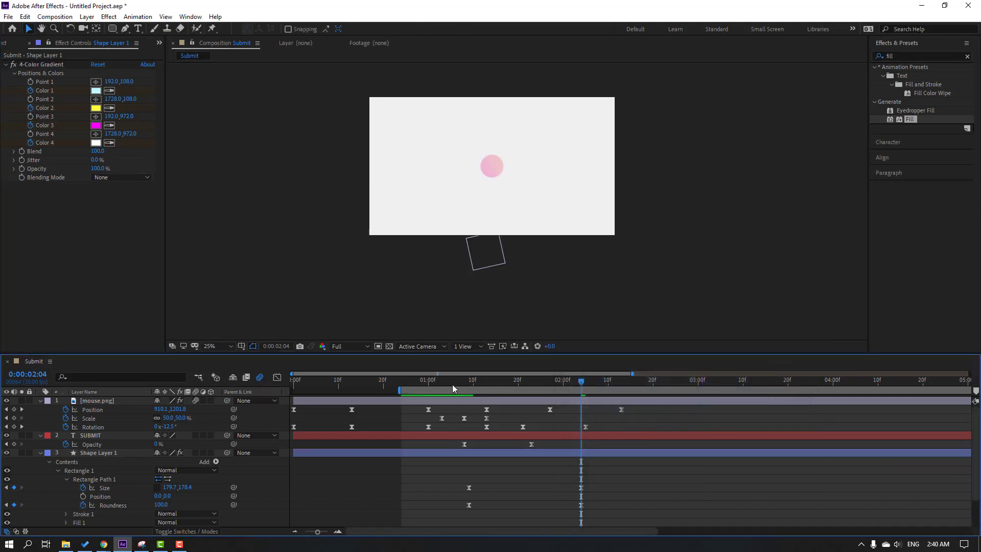
drag(453, 384, 474, 384)
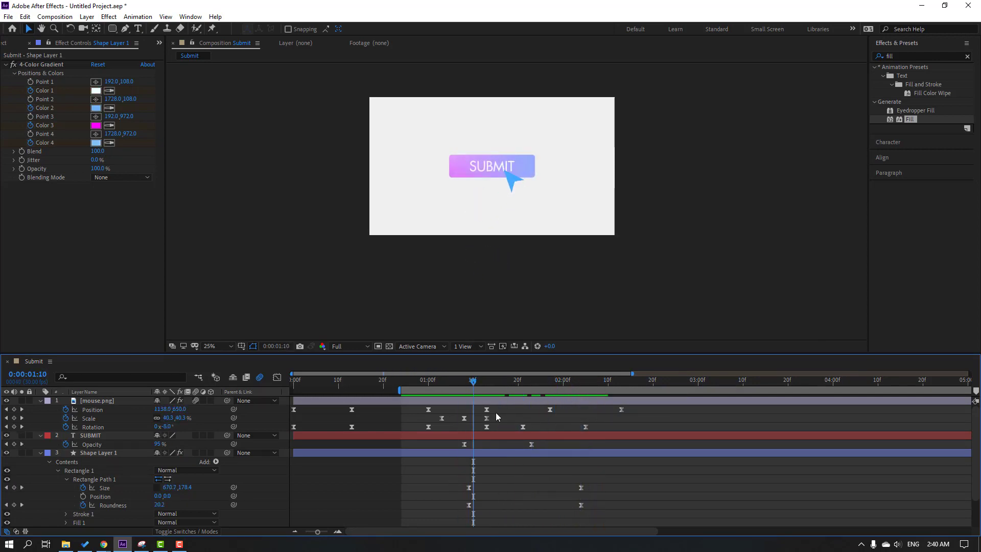
Step: Reveal Shape Layer 1's keyframed properties and apply Easy Ease to all 4-Color Gradient color keyframes
click(94, 455)
key(u)
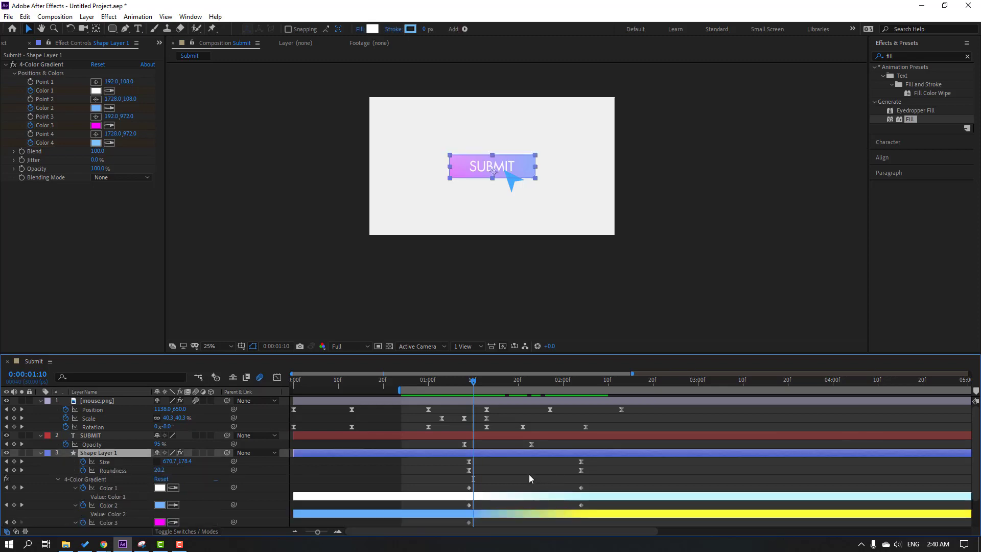
scroll(529, 474, down, 2)
drag(592, 451, 467, 509)
right_click(470, 509)
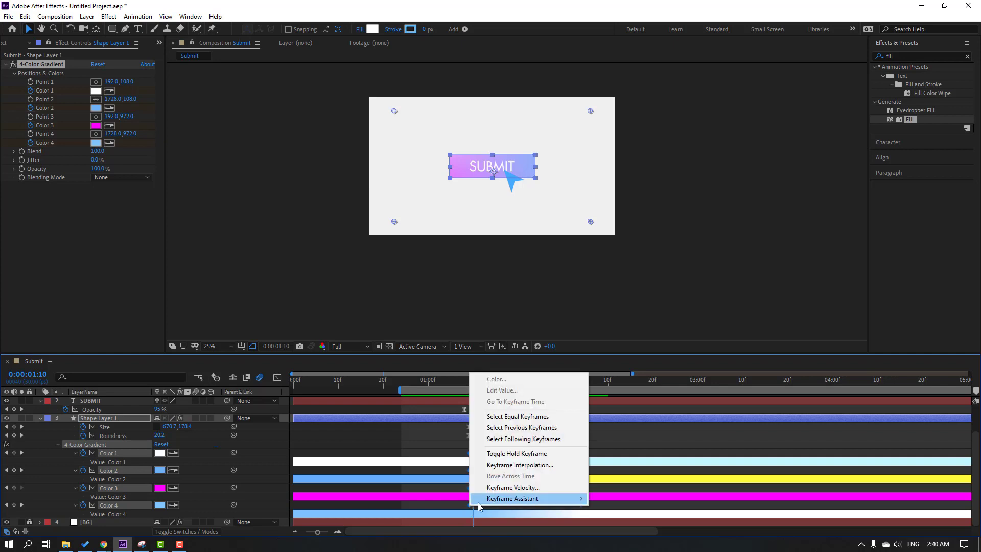
mouse_move(562, 499)
click(654, 381)
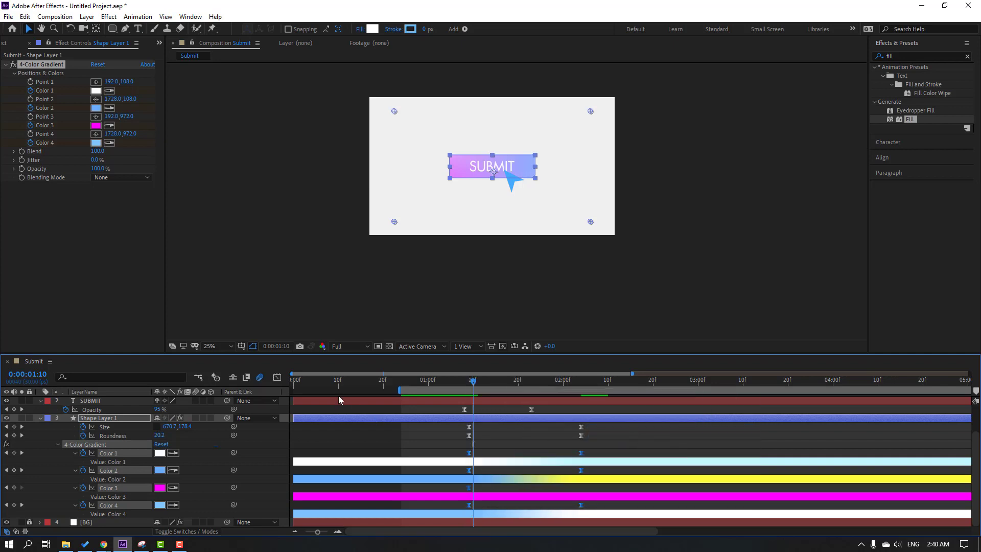
Step: Lengthen the incoming ease of the last gradient color keyframes in the Graph Editor, preview it, and return to the layer bars
click(277, 377)
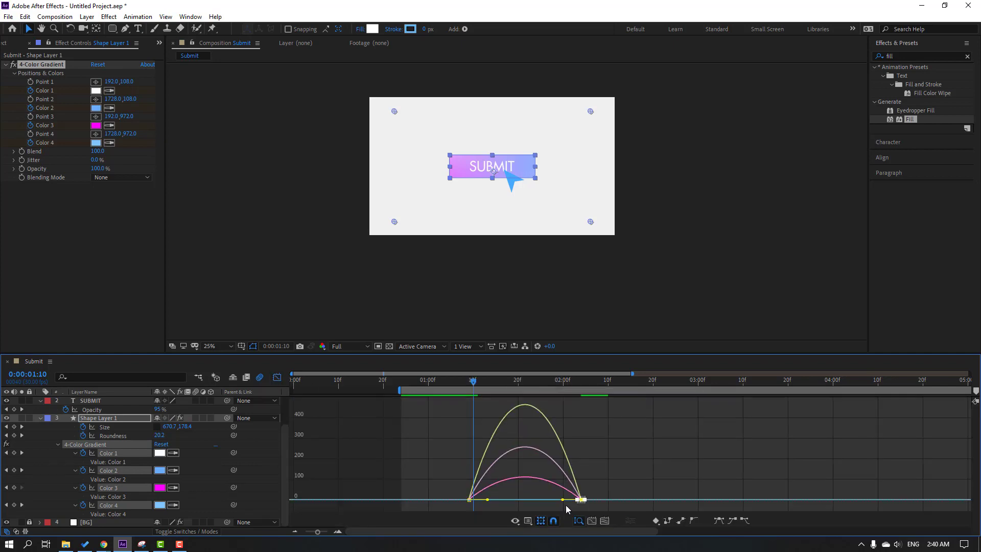
drag(562, 500, 542, 500)
key(space)
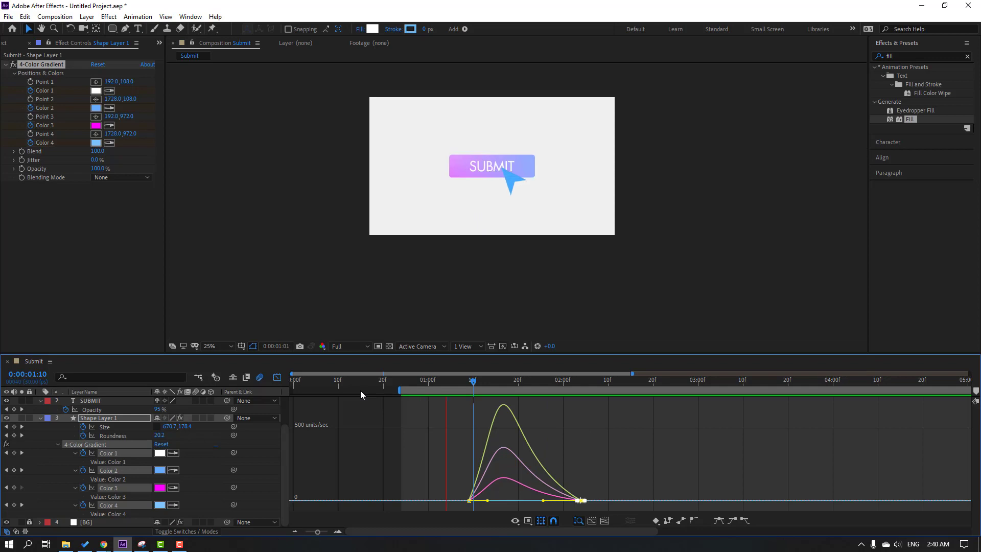
key(space)
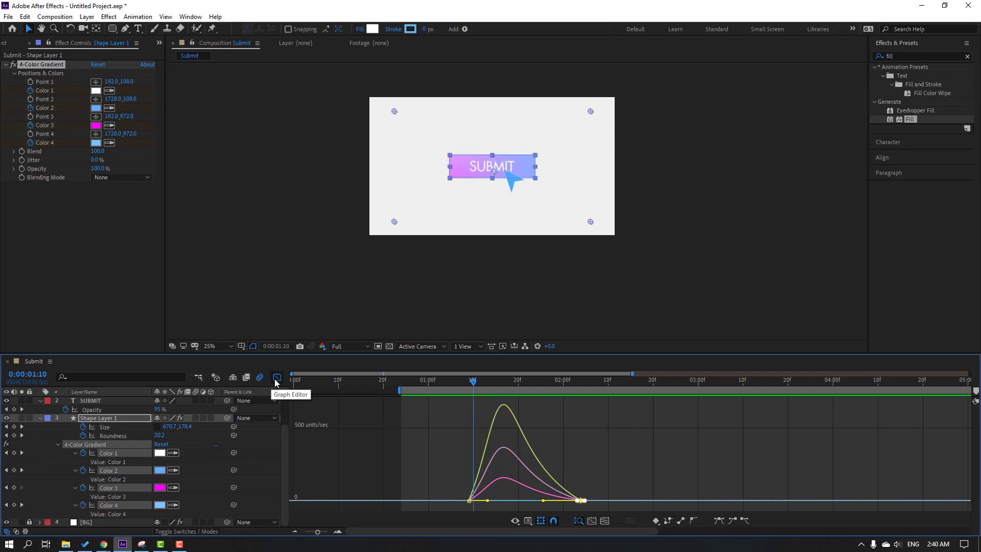
click(277, 378)
Step: Collapse the properties of Shape Layer 1, SUBMIT and mouse.png in the timeline
click(41, 419)
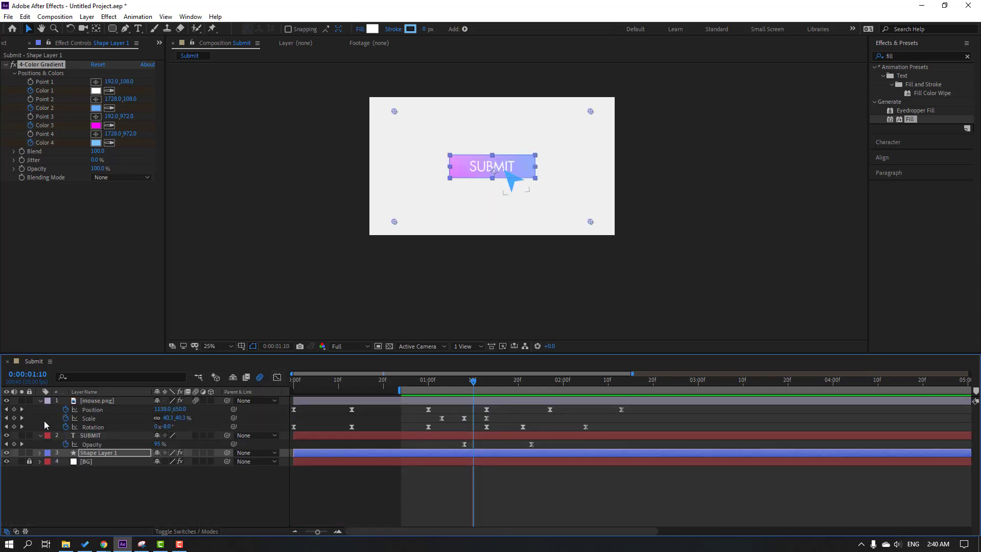
click(42, 405)
click(40, 402)
click(40, 410)
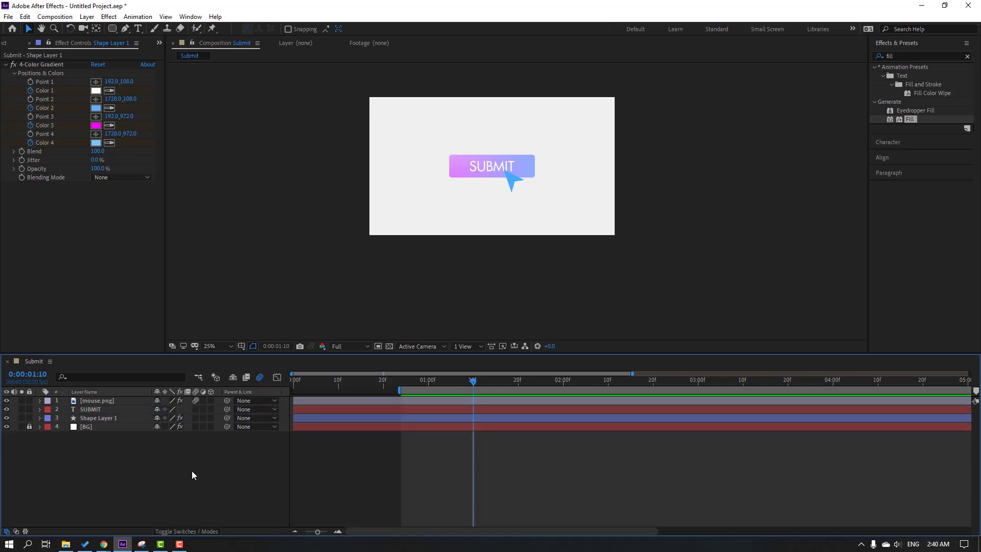
Step: Find the Drop Shadow effect and apply it to Shape Layer 1
click(897, 57)
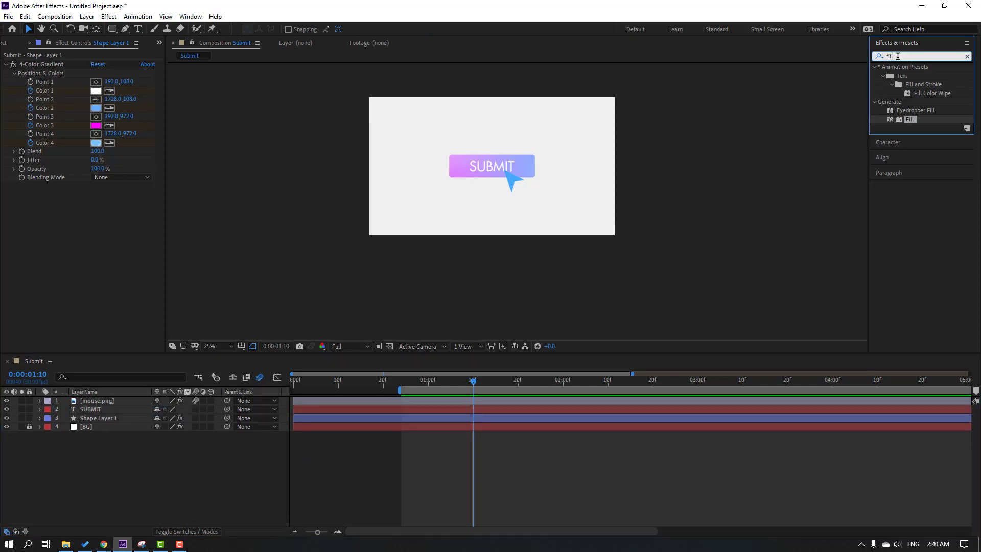
text(drop)
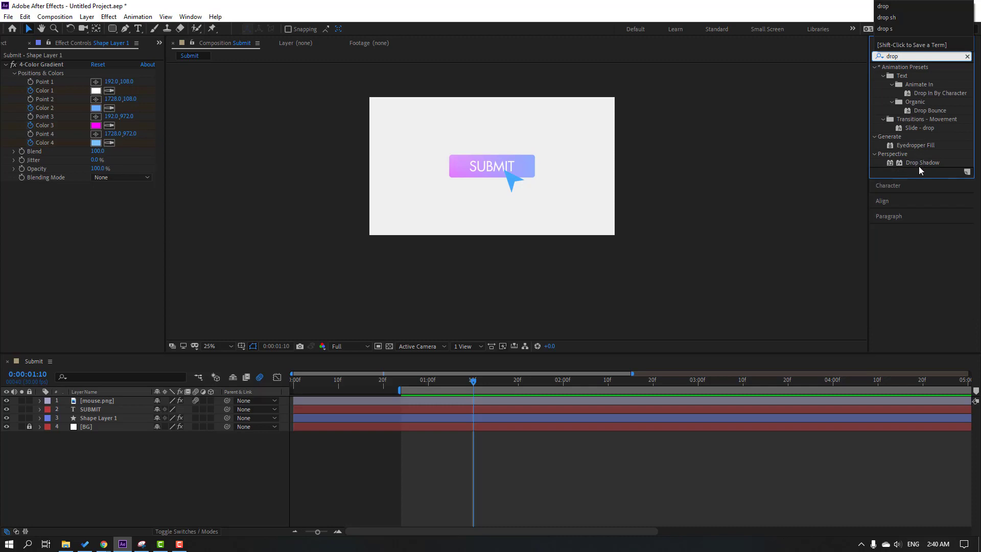
click(919, 164)
drag(914, 164, 110, 423)
scroll(505, 178, up, 1)
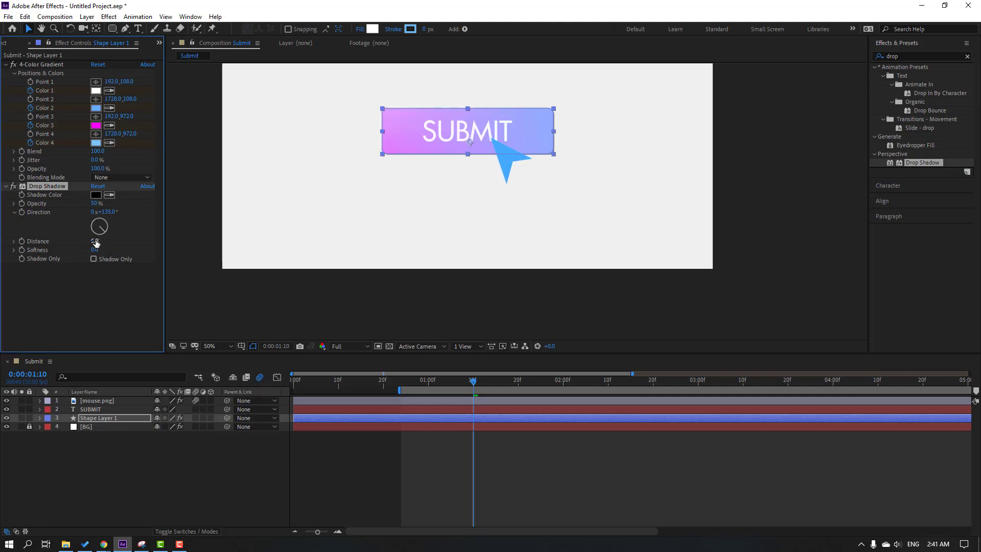
Step: Set the drop shadow's Distance to 19, Softness to 176 and Shadow Color to gray 6A6565
drag(95, 242, 170, 238)
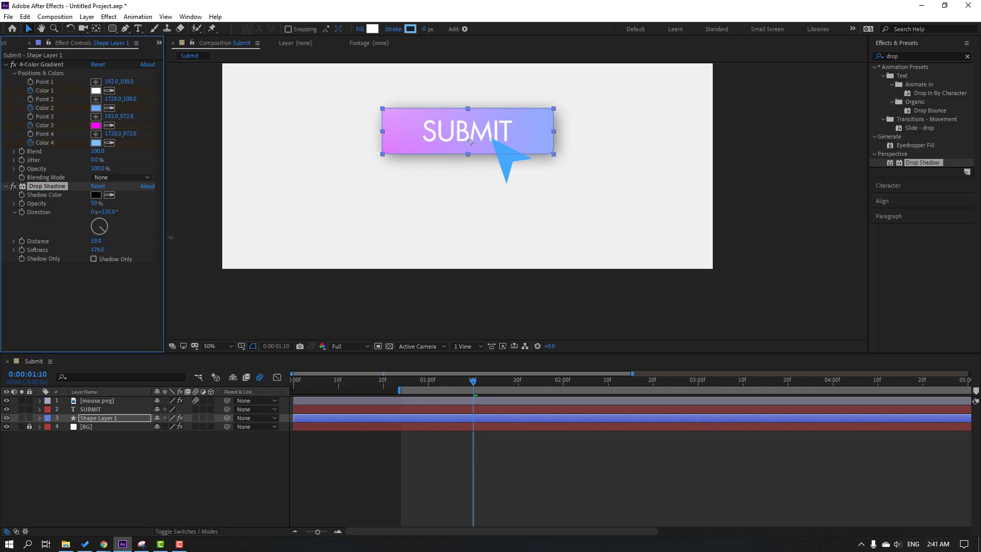
click(96, 196)
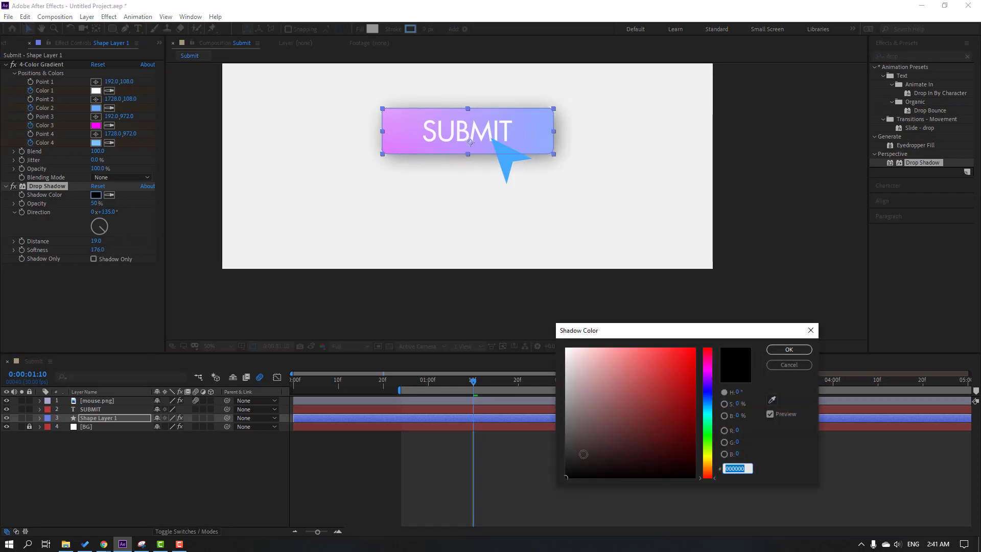
drag(583, 454, 570, 424)
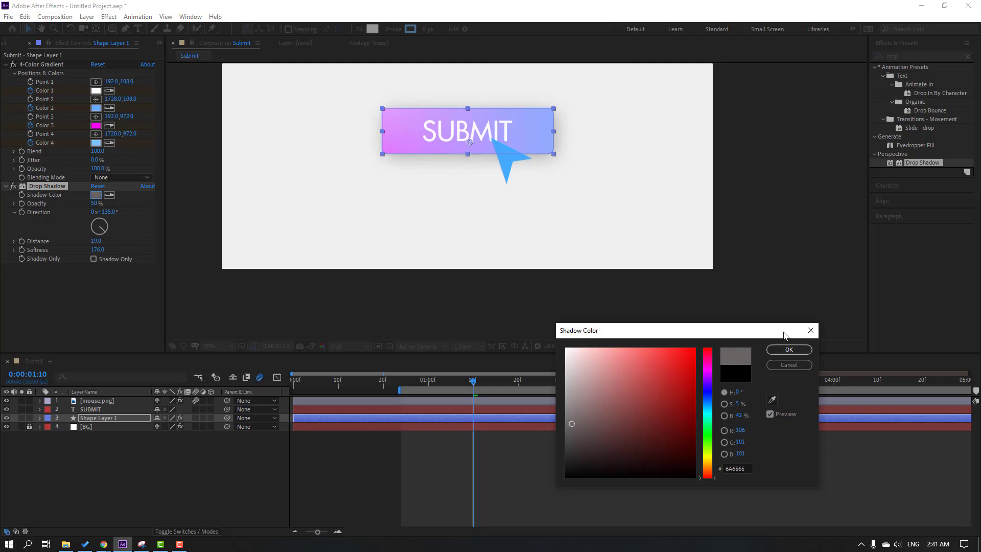
click(789, 350)
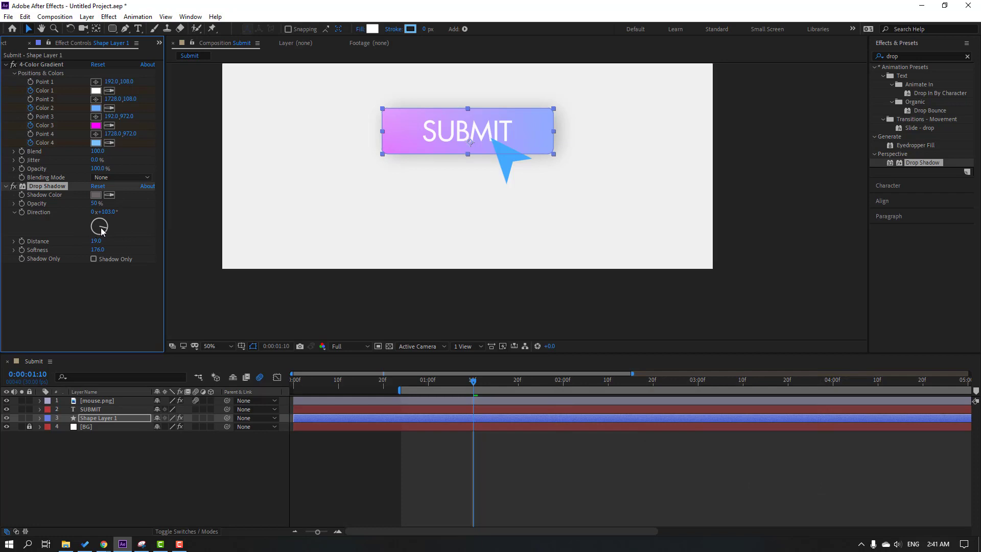
Step: Set the drop shadow's Direction to 72° and darken its Shadow Color to 534A4A
drag(102, 231, 107, 224)
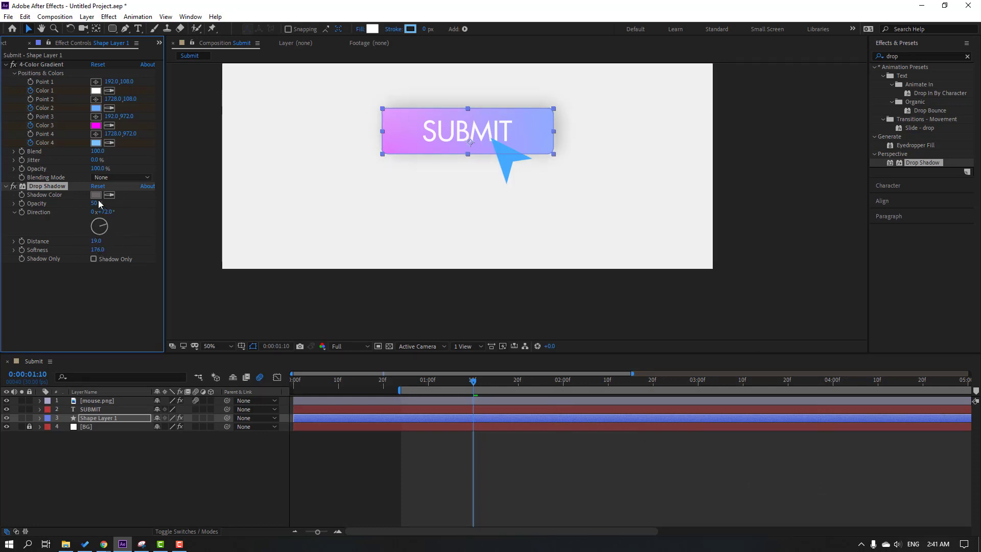
click(96, 194)
mouse_move(562, 425)
mouse_down()
mouse_move(572, 440)
mouse_move(578, 435)
mouse_up()
click(779, 350)
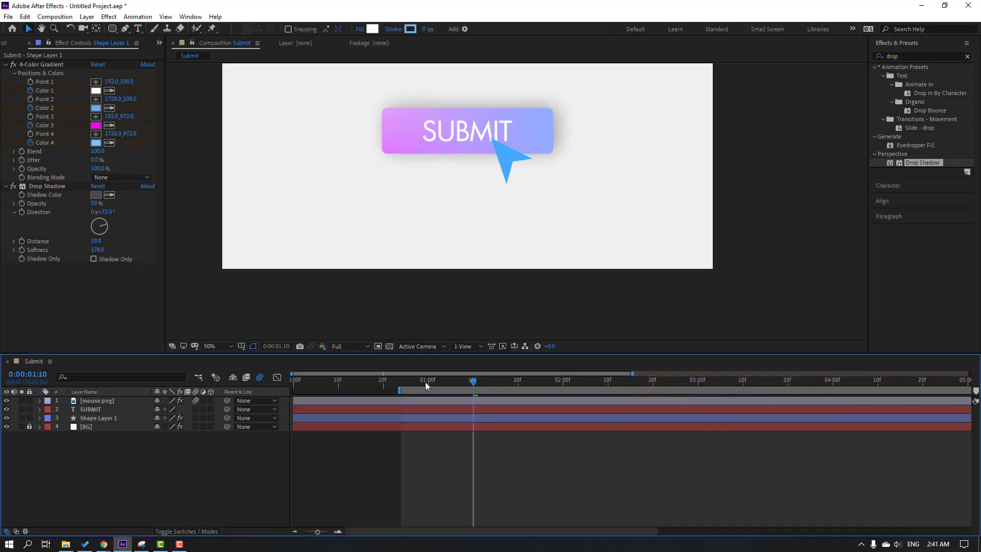
click(305, 259)
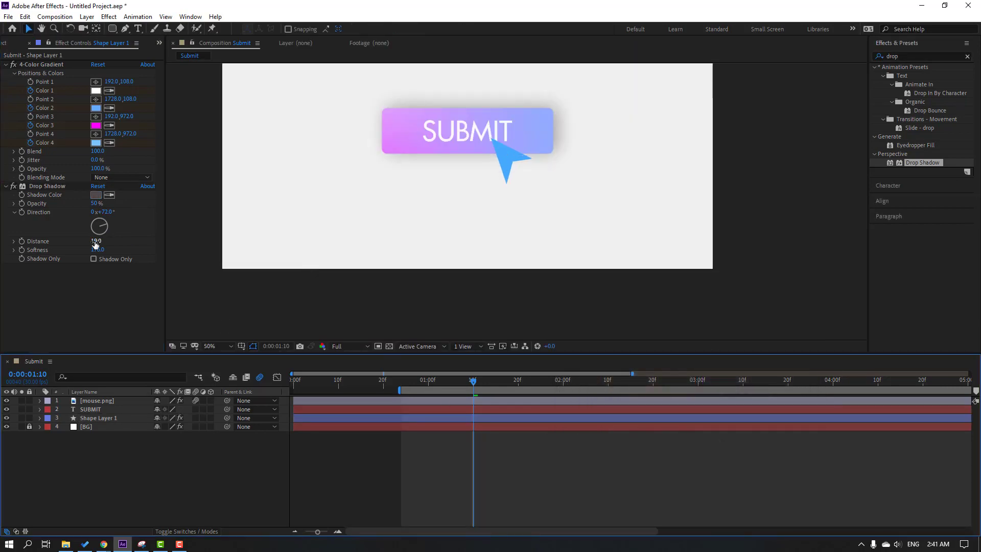
Step: Set the drop shadow's Distance to 27 and Opacity to 61%, and lighten its Shadow Color to a mid gray
drag(96, 243, 100, 242)
drag(97, 204, 104, 203)
click(95, 194)
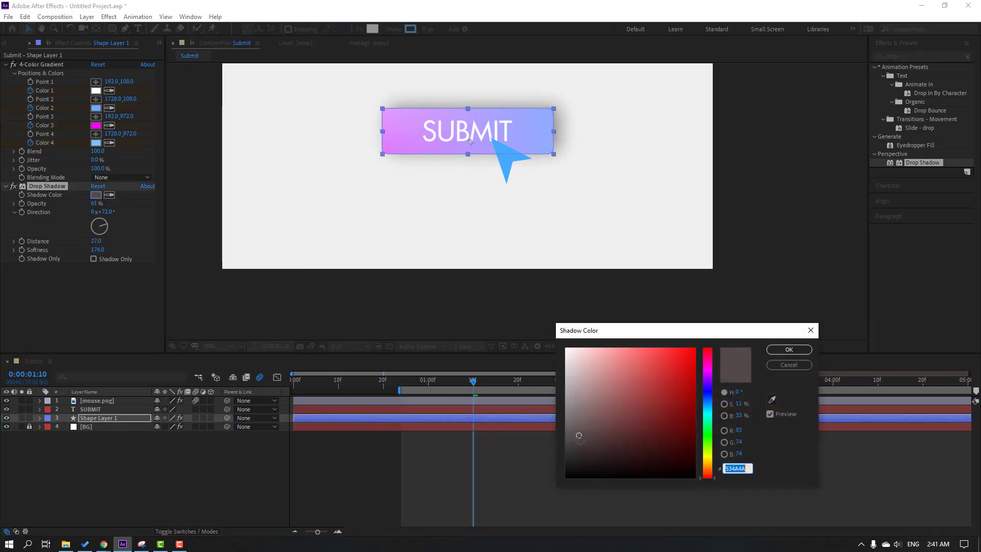
drag(575, 445, 568, 408)
click(789, 349)
Step: Preview the button animation with its drop shadow from afar and up close, and fit the composition in the viewer
click(605, 438)
key(comma)
key(comma)
key(space)
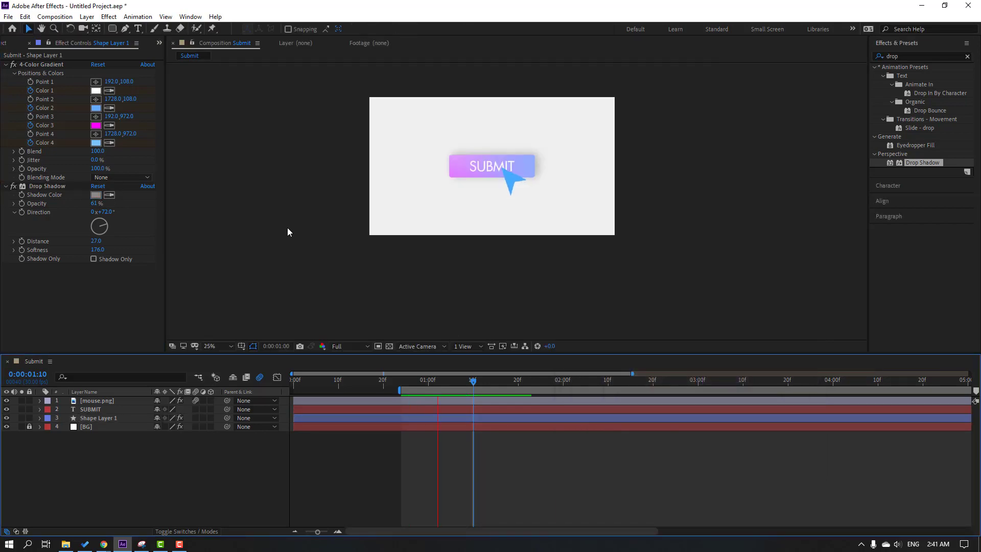
key(period)
key(period)
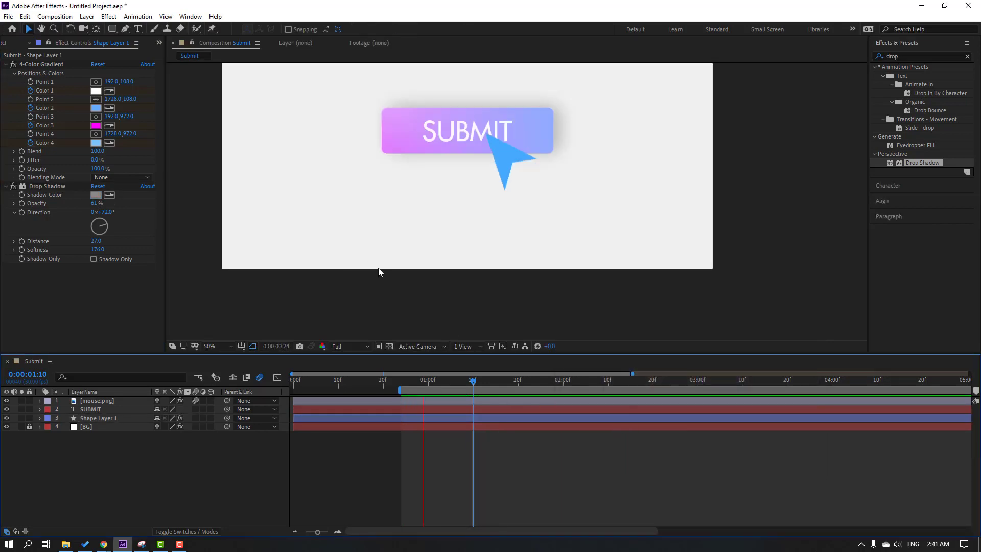
key(space)
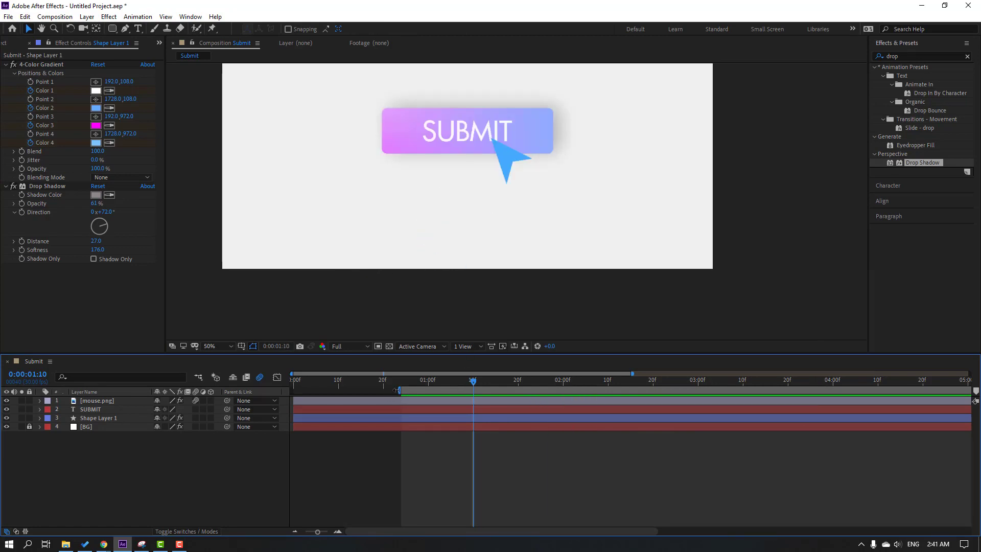
click(226, 348)
click(227, 371)
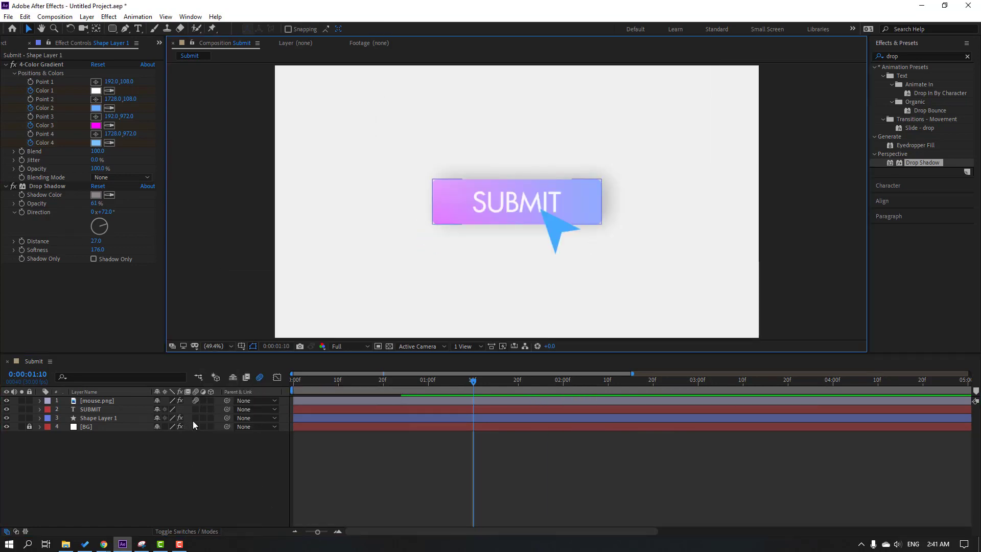
Step: Turn on motion blur for the SUBMIT text and Shape Layer 1, and preview the animation
drag(195, 418, 194, 410)
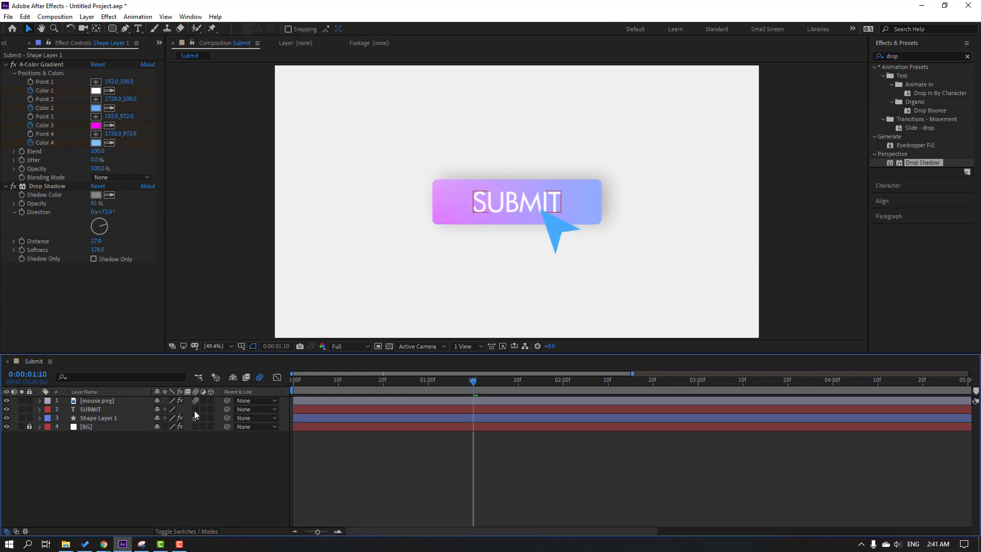
key(space)
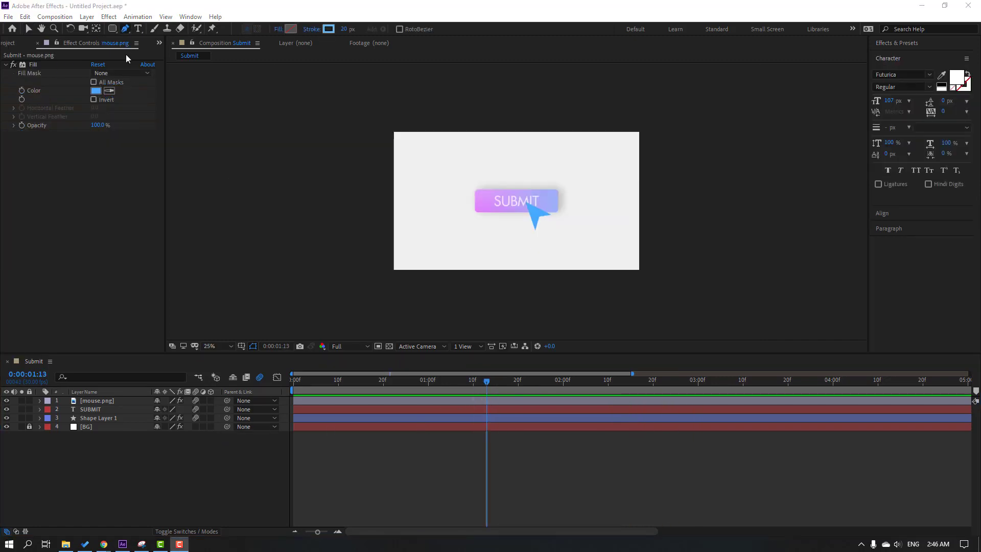
Step: At 0:00:02:03, draw an open check mark inside the circle with the Pen tool, using a blue 20 px stroke without fill
key(period)
drag(498, 386, 576, 384)
key(period)
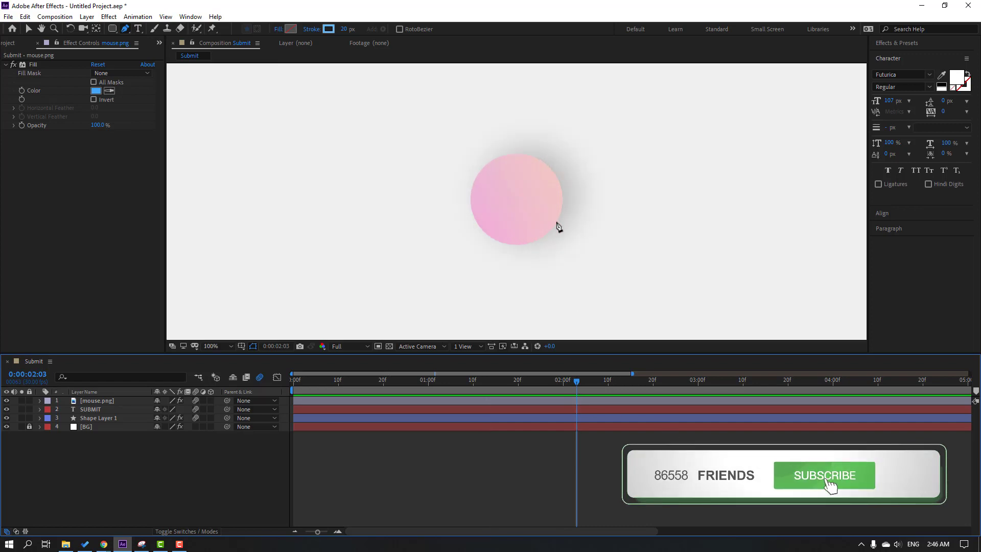
click(495, 204)
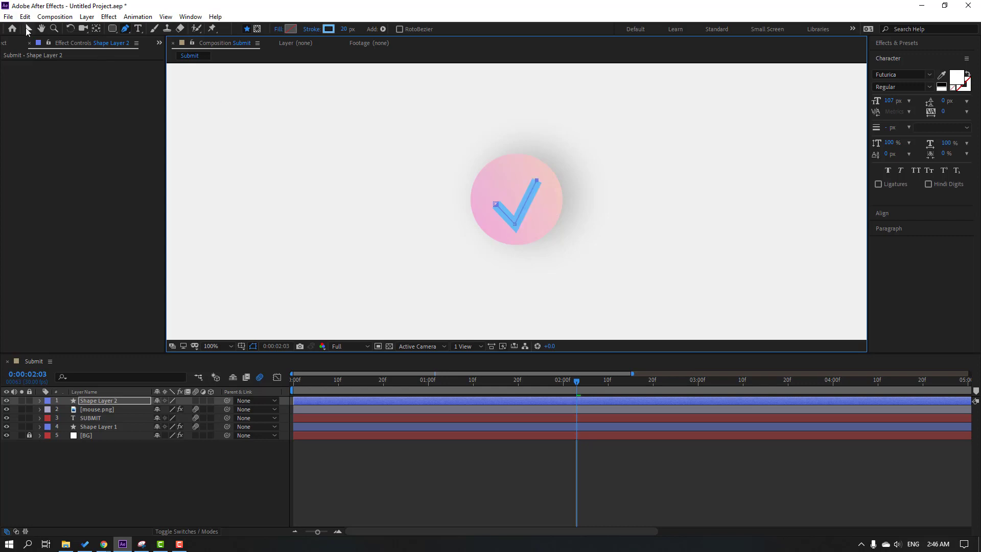
Step: Move the check mark slightly upward to center it in the circle
click(28, 29)
key(period)
drag(514, 234, 516, 224)
key(Return)
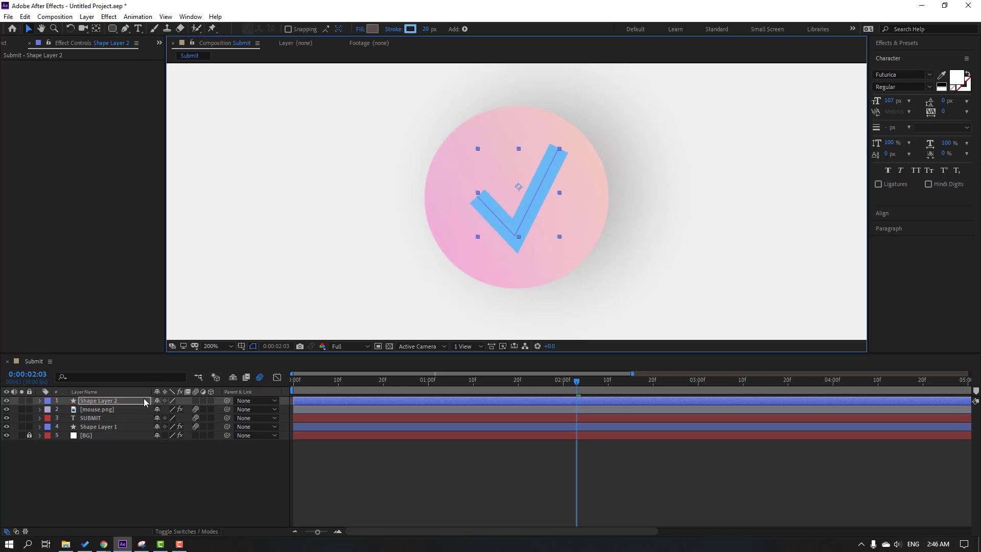
Step: Set the Line Cap of the check mark's Stroke 1 to Round Cap
click(39, 402)
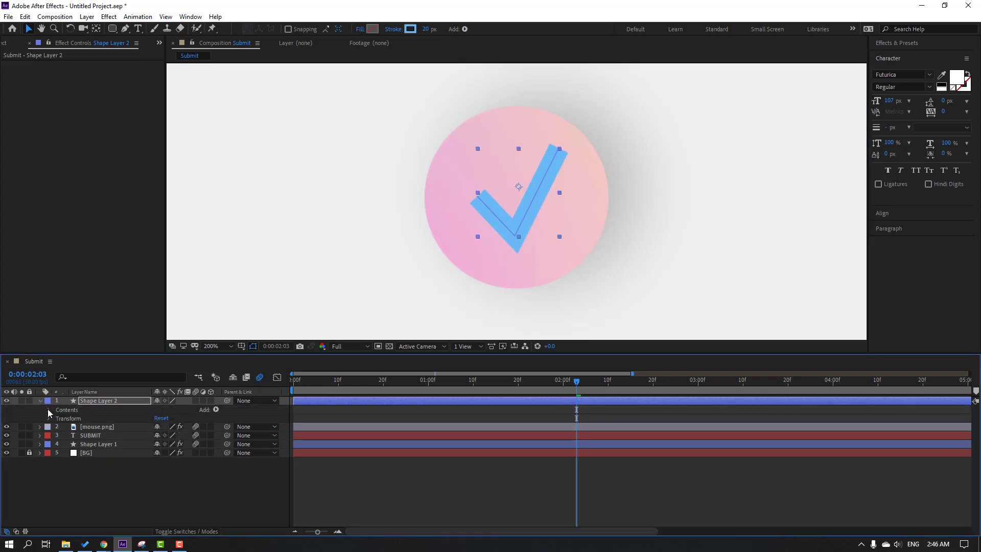
click(49, 410)
click(57, 419)
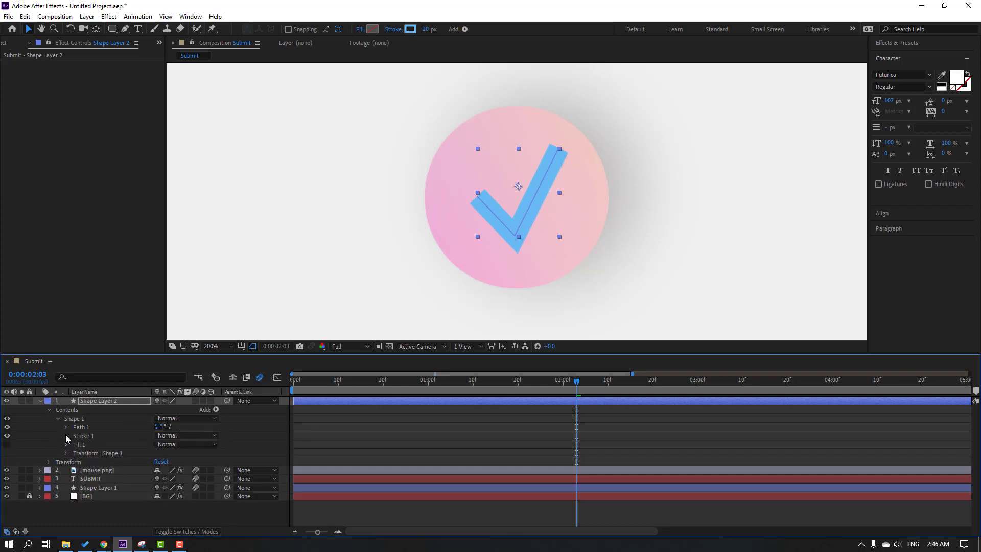
click(66, 436)
click(193, 479)
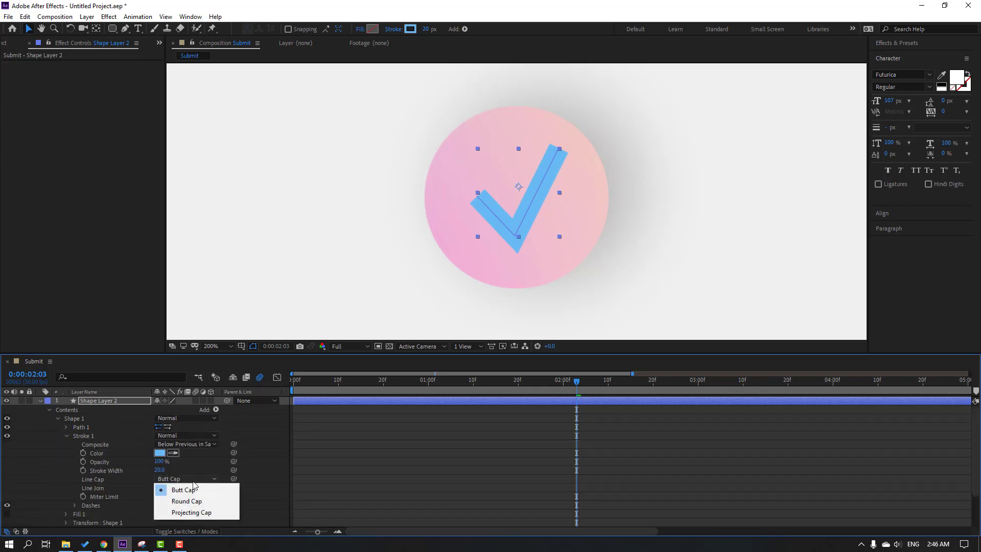
click(189, 501)
click(411, 494)
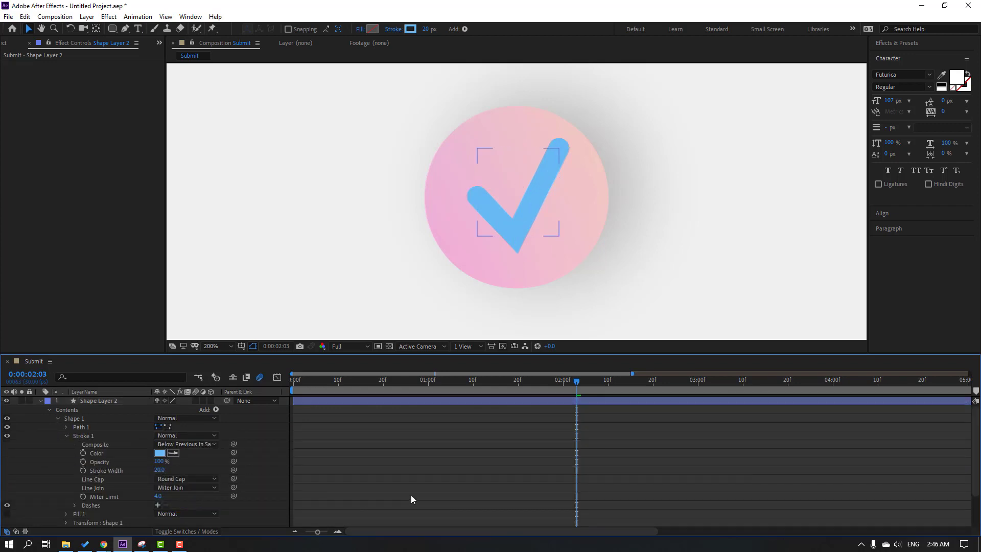
Step: Change the check mark's stroke color to a soft green, about 82C87E, and collapse the layer's properties
scroll(345, 281, down, 4)
scroll(345, 281, up, 3)
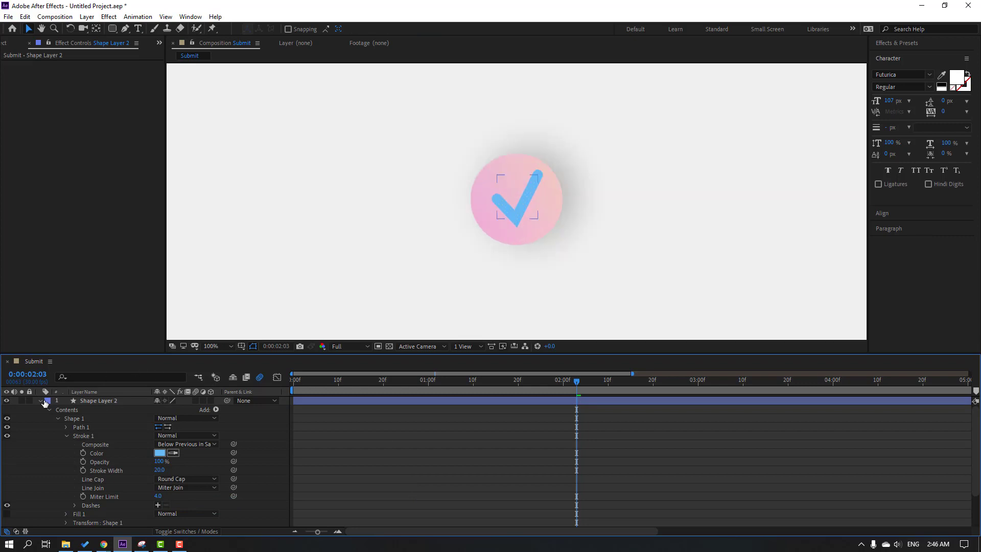
click(45, 401)
click(411, 32)
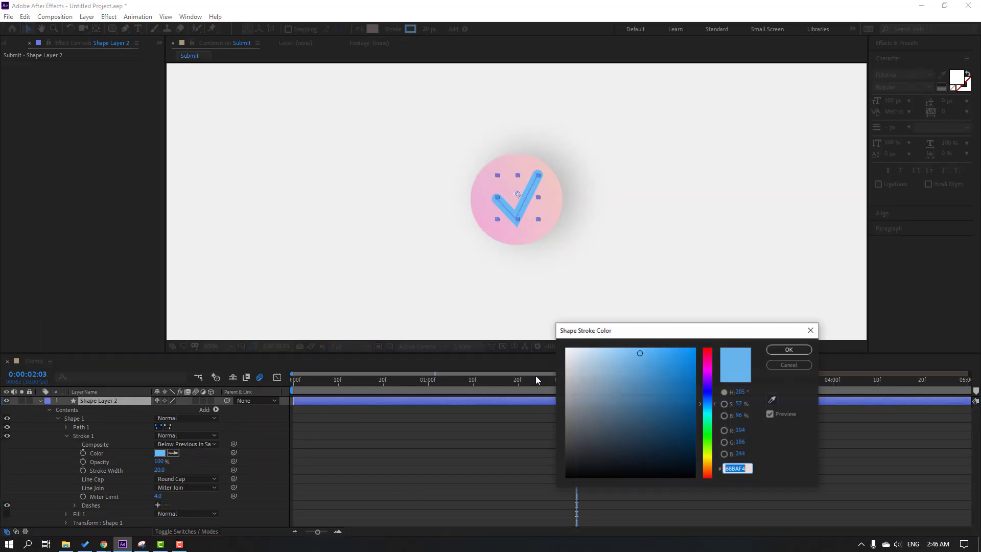
click(707, 436)
click(650, 364)
mouse_move(649, 362)
mouse_down()
mouse_move(606, 351)
mouse_move(622, 389)
mouse_move(615, 380)
mouse_up()
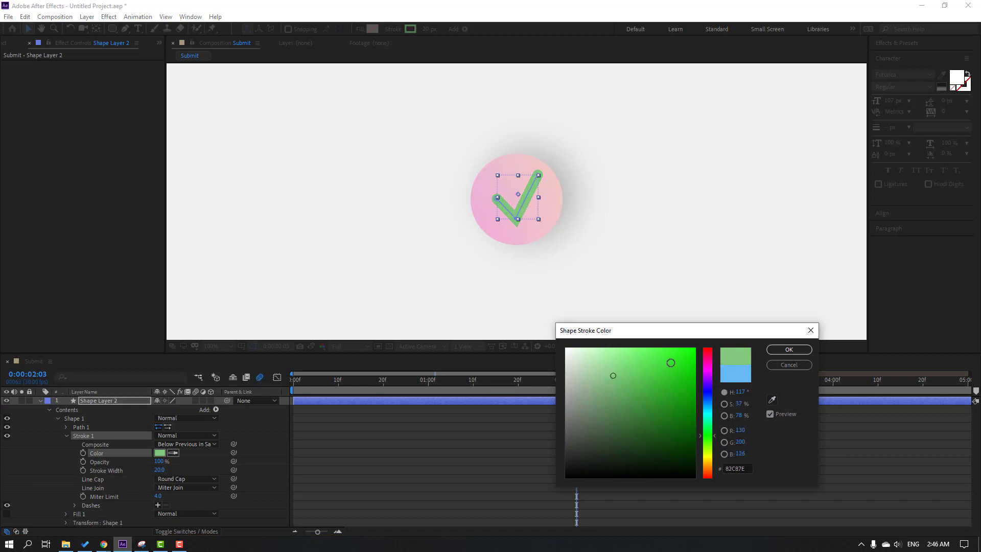
click(789, 349)
click(40, 401)
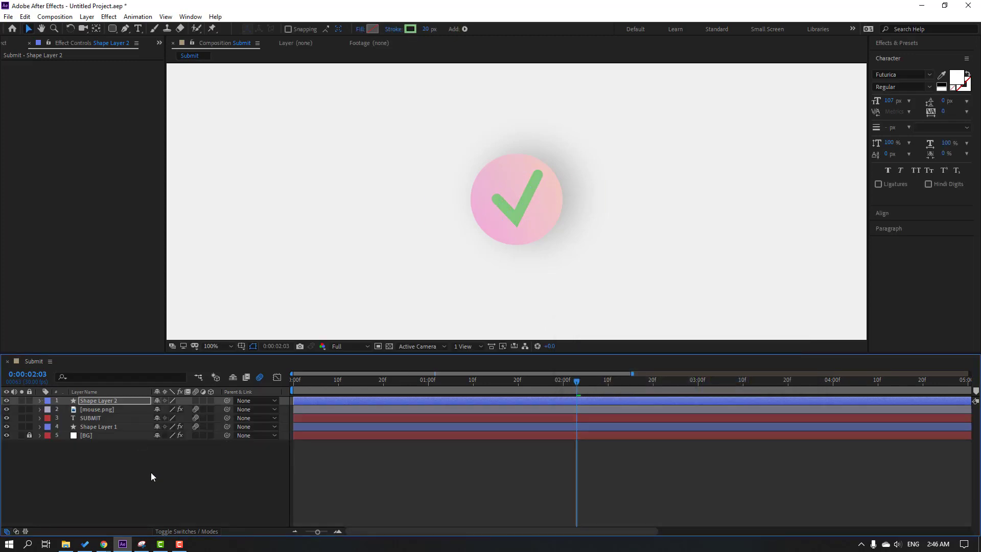
Step: Lower the upper end point of the check mark's long arm and shift it slightly outward to the right
scroll(410, 258, down, 2)
scroll(491, 230, up, 4)
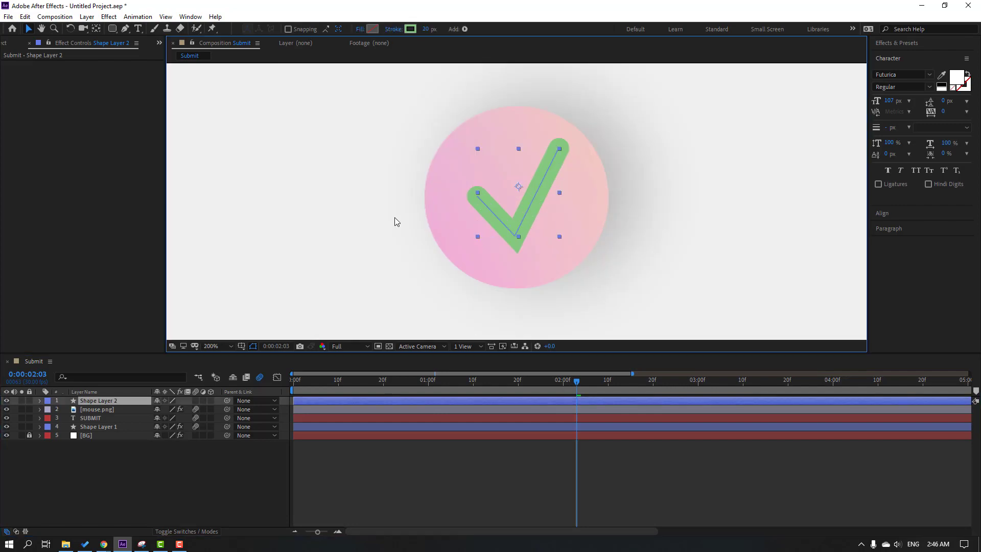
click(124, 30)
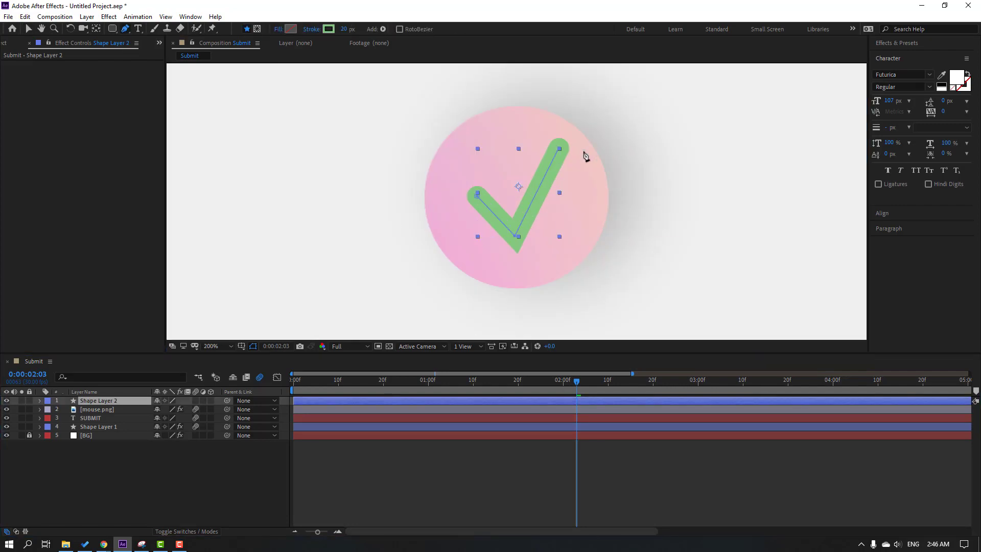
drag(559, 150, 567, 164)
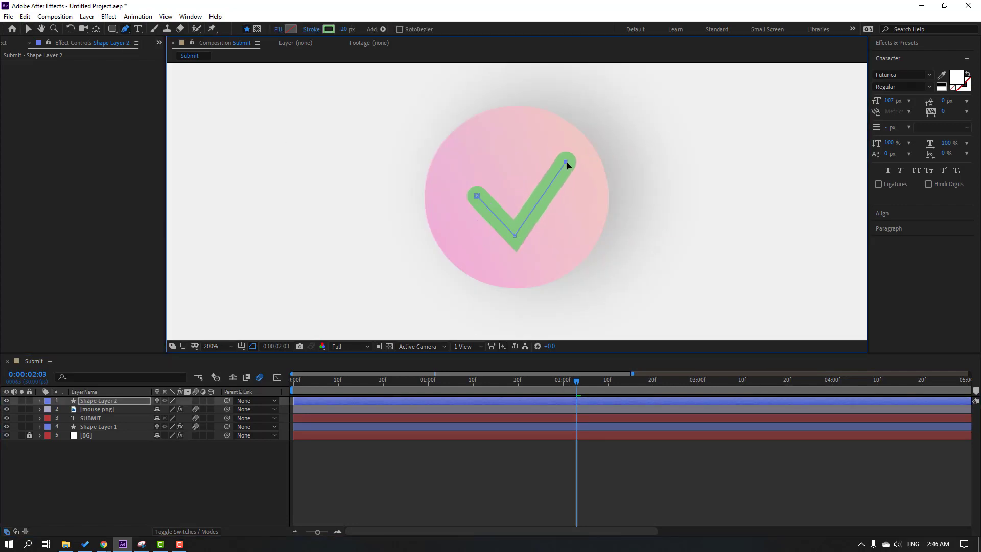
key(v)
click(412, 228)
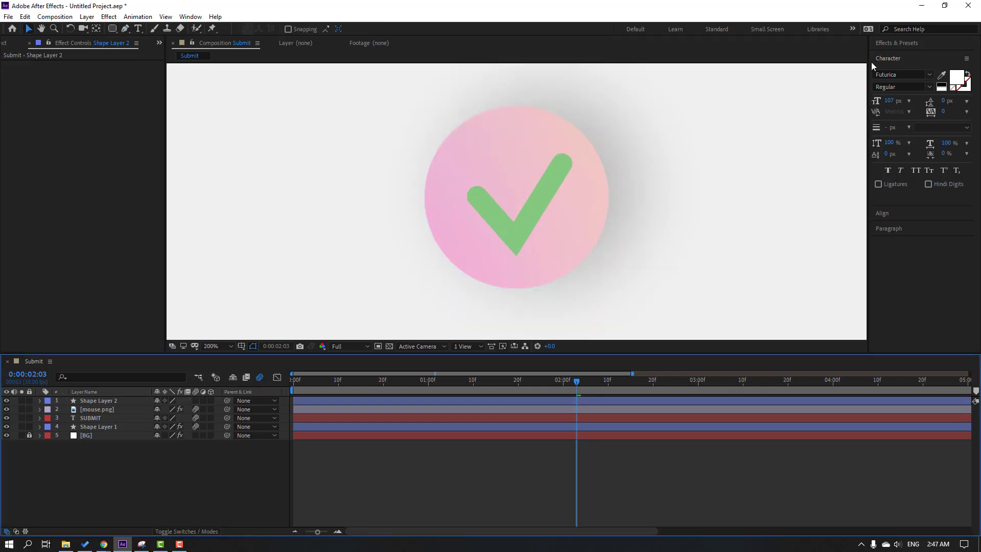
Step: Find the 4-Color Gradient effect and apply it to the check mark layer, Shape Layer 2
click(889, 44)
click(906, 55)
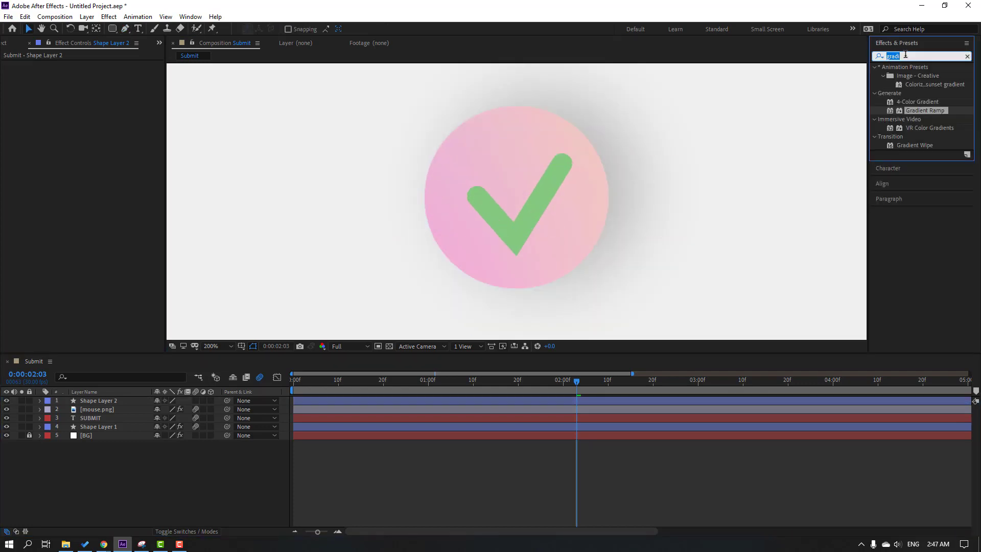
text(4)
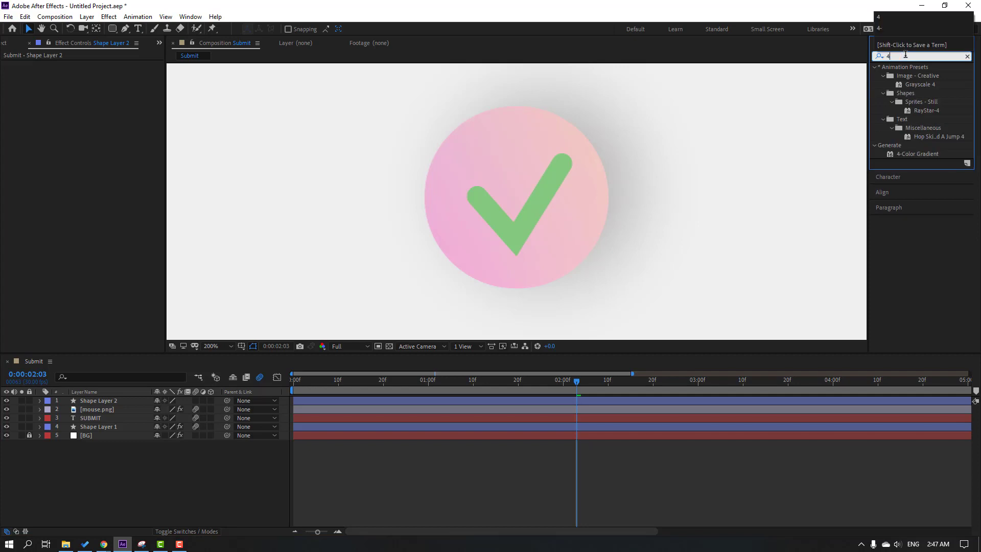
drag(917, 154, 98, 400)
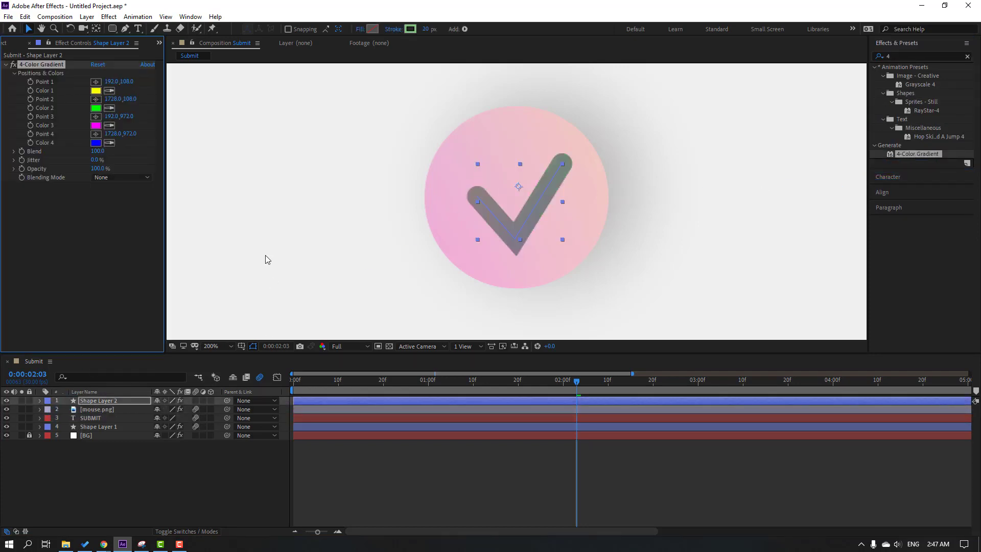
Step: Reposition the gradient points: Point 1 at 904,484, Point 2 at 1698,136, Point 3 at 900,604 and Point 4 at 1478,1046
scroll(533, 170, down, 3)
scroll(501, 179, up, 1)
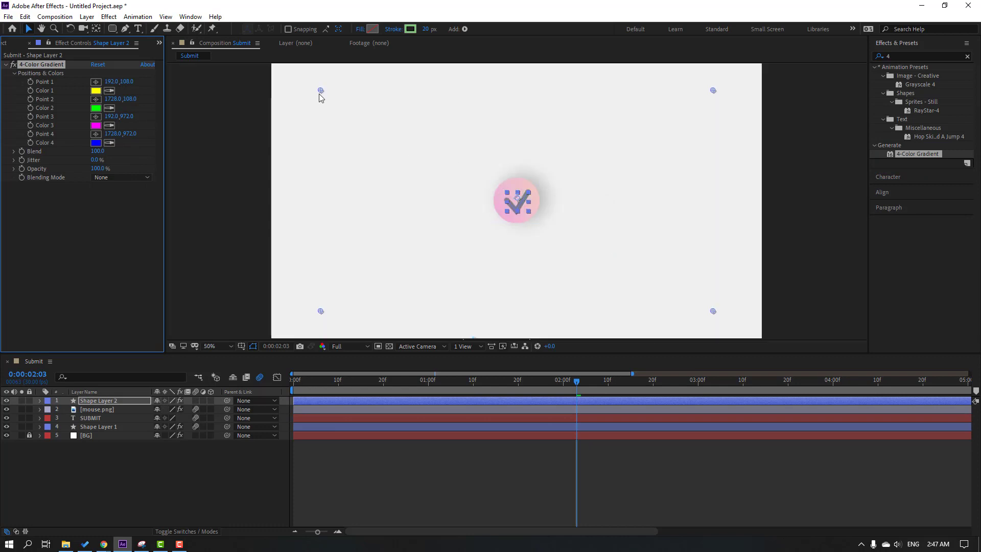
drag(320, 91, 494, 186)
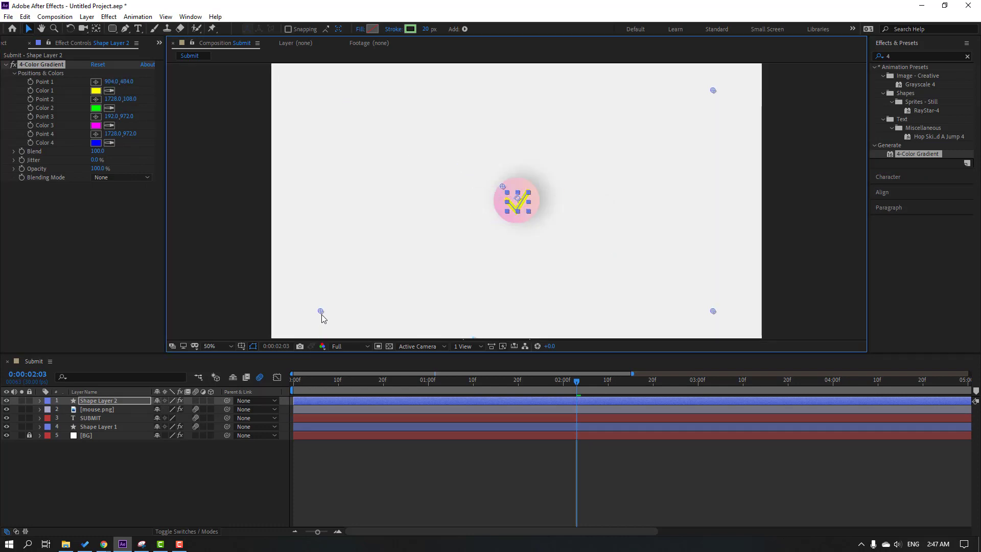
drag(321, 312, 502, 218)
drag(714, 313, 561, 234)
scroll(564, 240, up, 1)
scroll(572, 253, down, 1)
drag(716, 91, 634, 133)
drag(647, 327, 649, 329)
scroll(552, 248, up, 1)
scroll(477, 201, up, 1)
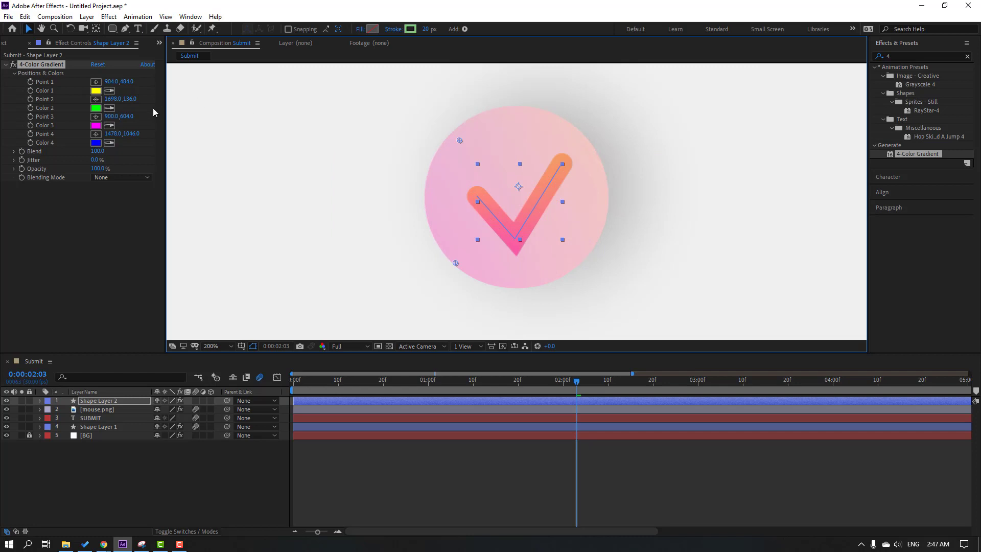
Step: Set Color 3 of the check mark's gradient to a muted green
click(94, 126)
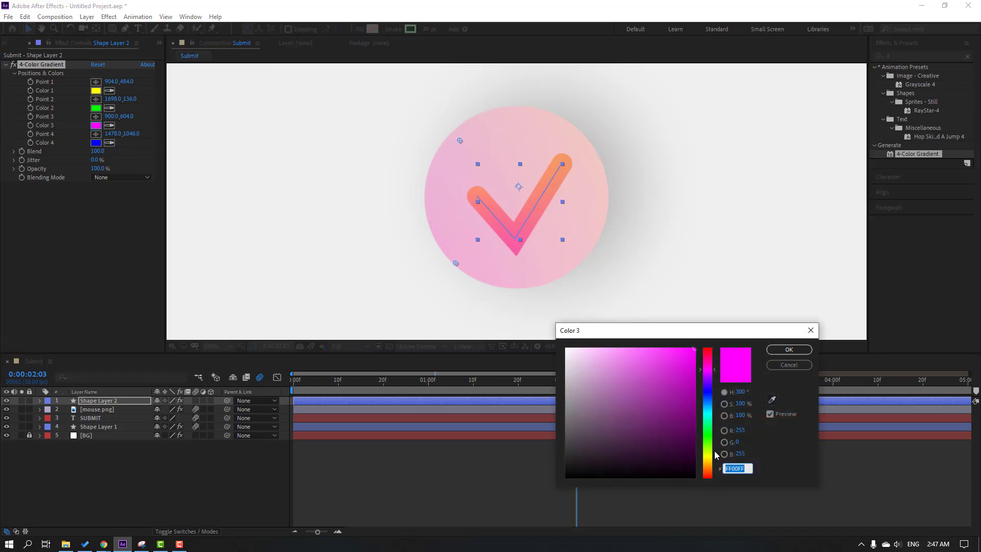
click(707, 427)
click(648, 397)
mouse_move(649, 397)
mouse_down()
mouse_move(658, 379)
mouse_move(640, 383)
mouse_up()
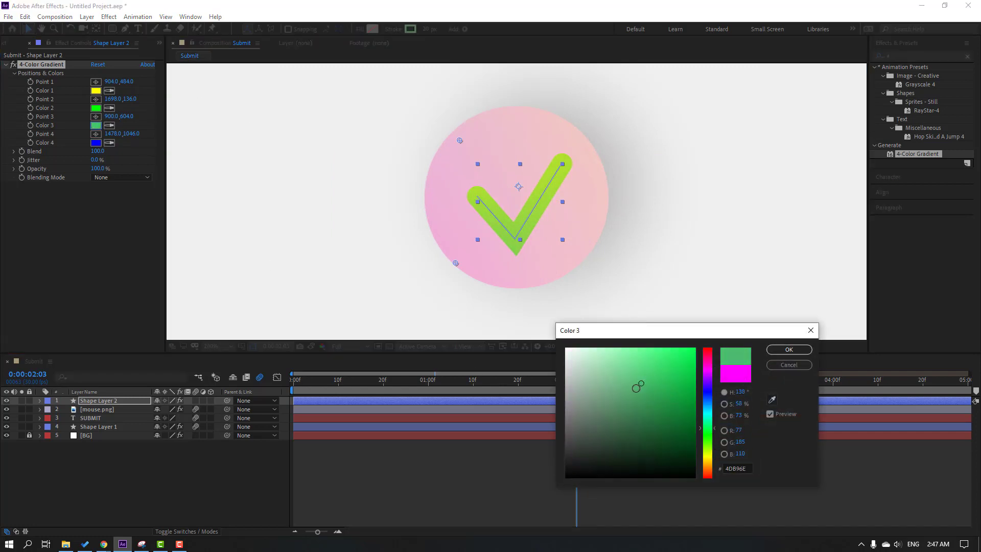
click(788, 349)
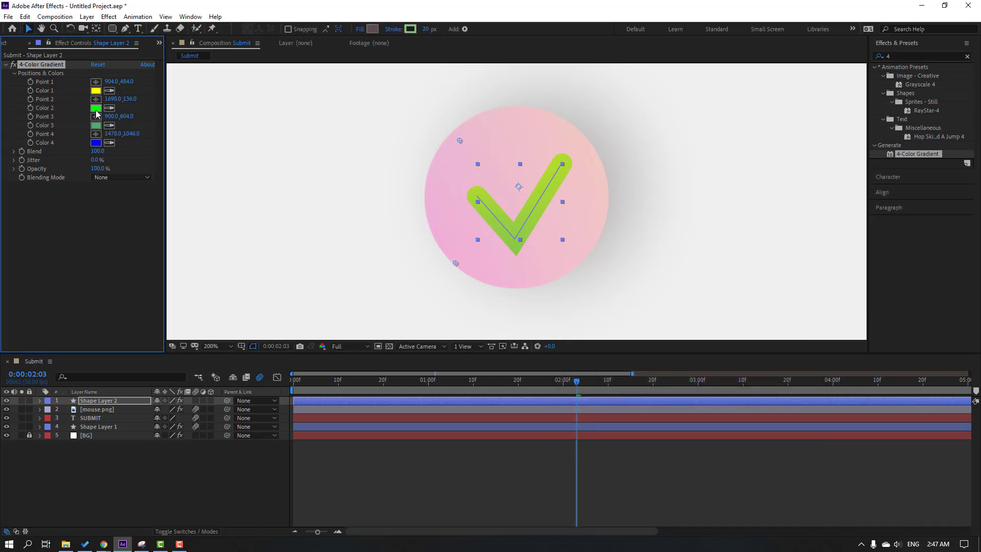
Step: Set Color 1 of the check mark's gradient to mint green 58E6AF
click(96, 90)
click(708, 386)
mouse_move(674, 372)
mouse_down()
mouse_move(629, 365)
mouse_move(582, 398)
mouse_move(680, 405)
mouse_move(650, 394)
mouse_move(637, 357)
mouse_move(644, 360)
mouse_up()
click(709, 430)
click(713, 421)
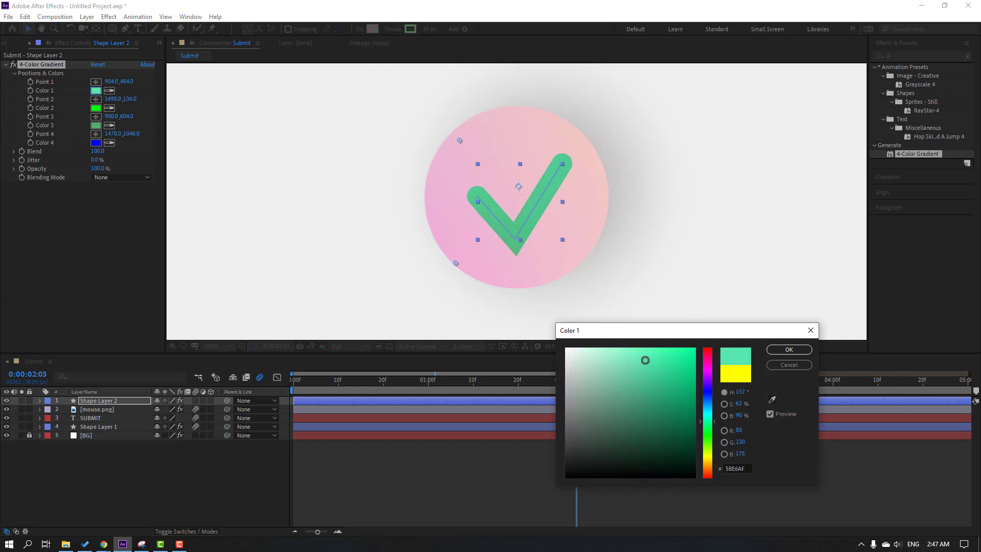
click(782, 350)
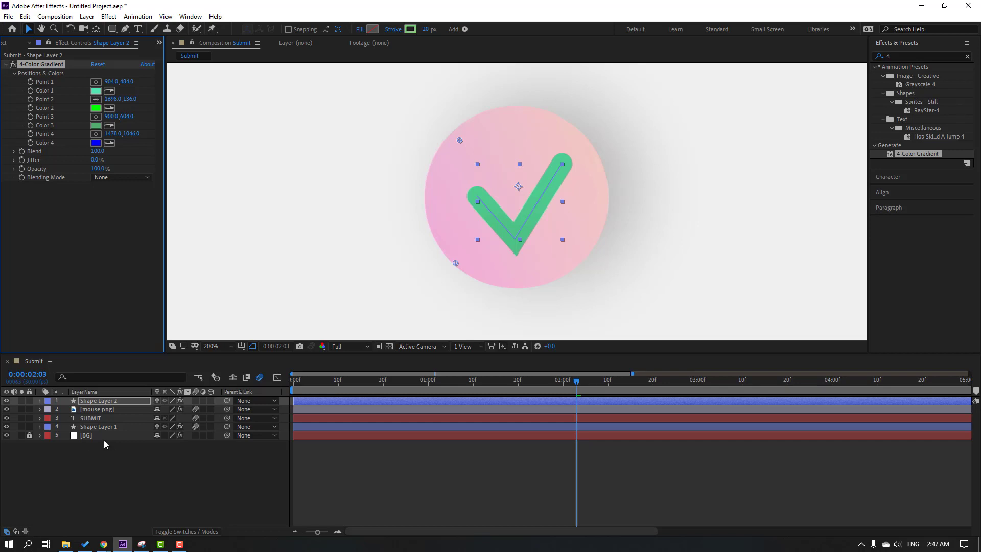
Step: Copy the Drop Shadow effect from Shape Layer 1 onto the check mark layer, Shape Layer 2
click(84, 428)
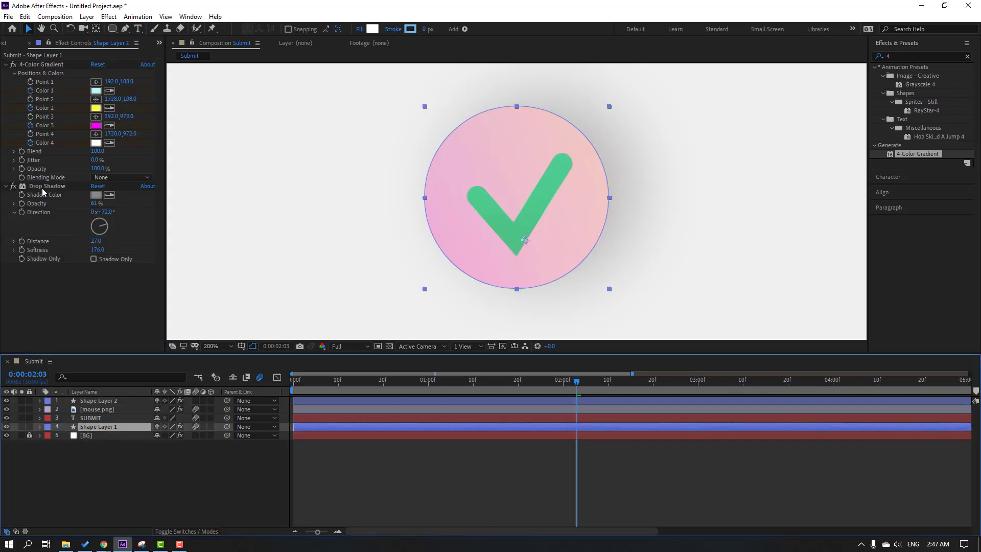
click(42, 187)
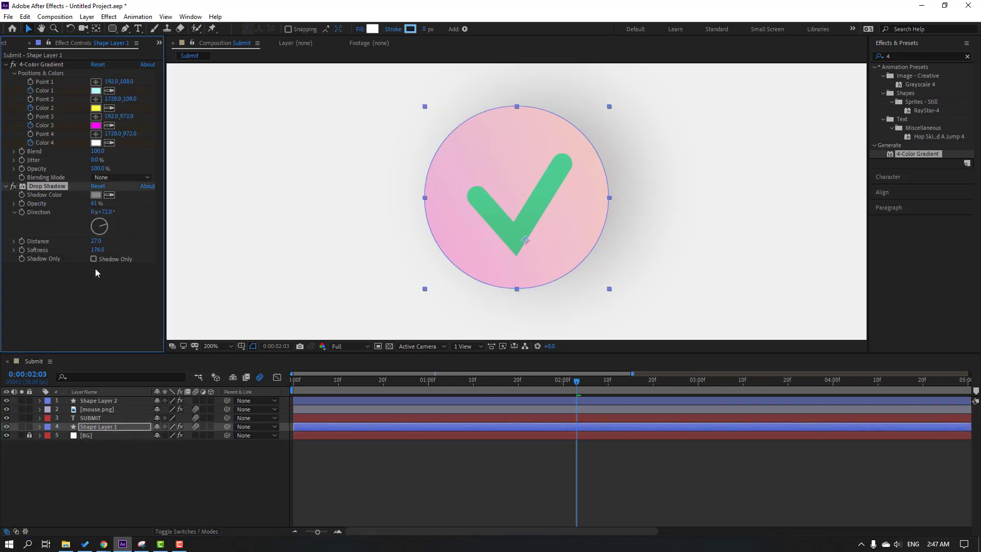
click(101, 401)
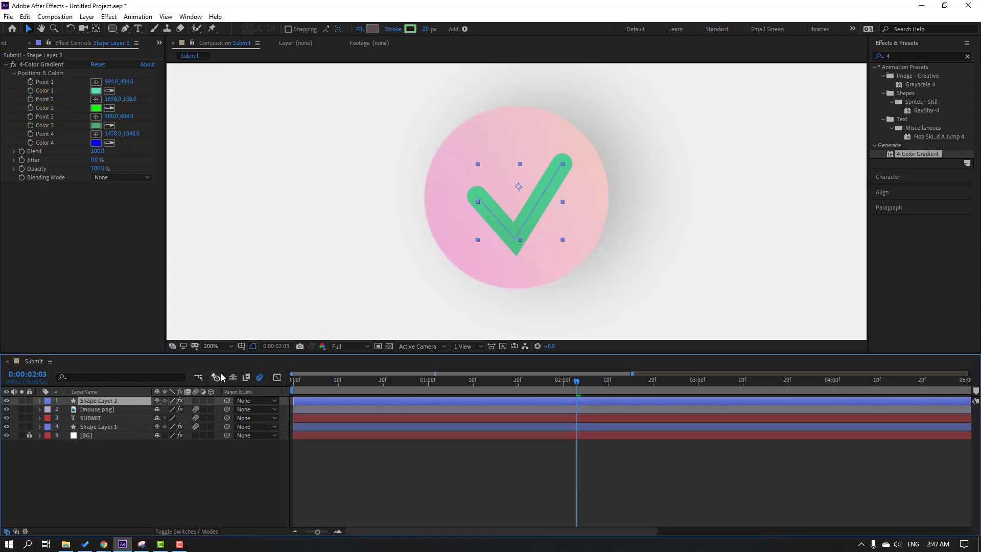
key(ctrl+v)
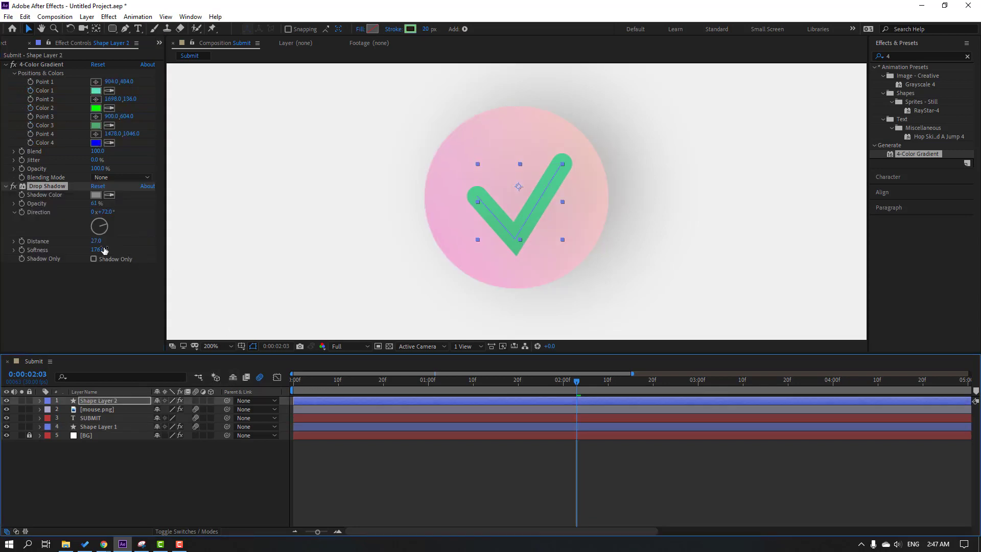
Step: Darken the check mark's Shadow Color to a very dark gray
click(96, 195)
click(570, 430)
drag(569, 437, 566, 455)
click(789, 349)
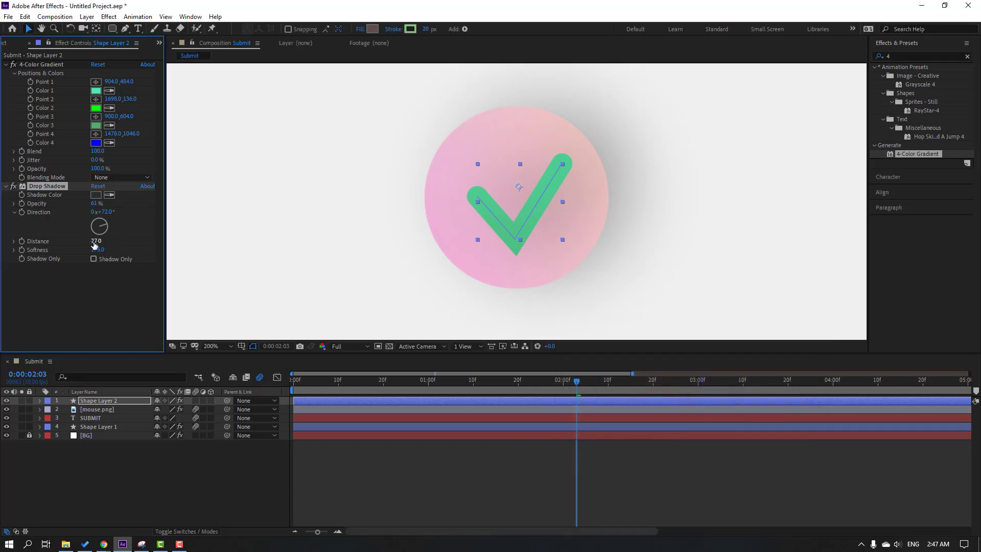
Step: Set the check mark's drop shadow to Distance 9, Softness 44 and Direction 126°
drag(94, 244, 35, 250)
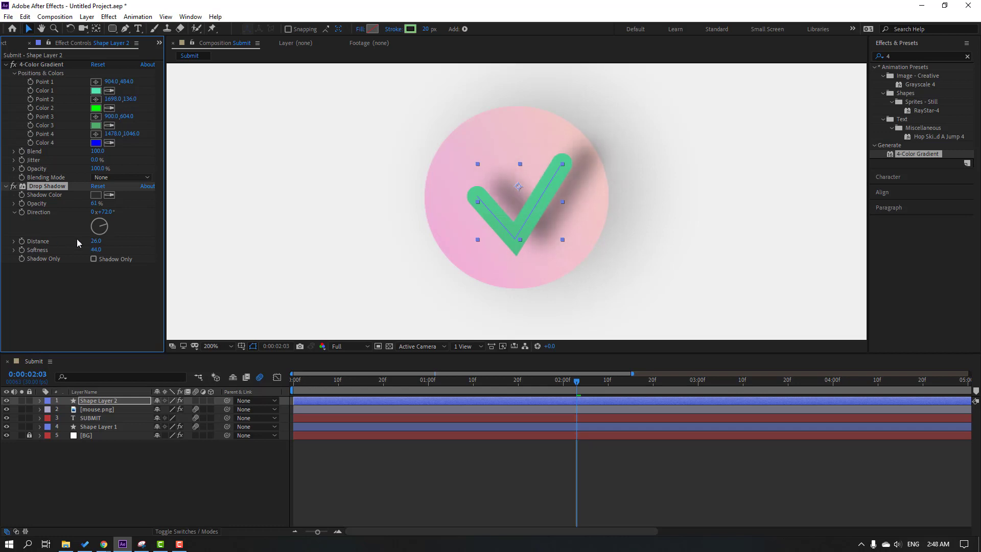
mouse_move(97, 241)
mouse_down()
mouse_move(87, 242)
mouse_move(105, 231)
mouse_up()
click(179, 468)
scroll(332, 276, down, 4)
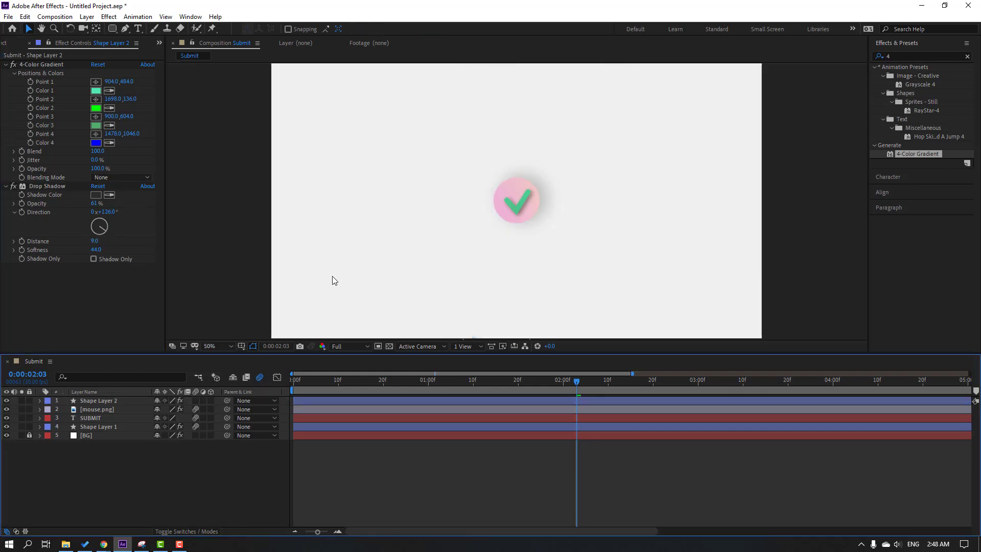
Step: Lighten the Shadow Color of the check mark's Drop Shadow to dark gray 4E4C4C
scroll(332, 279, up, 3)
scroll(512, 313, up, 1)
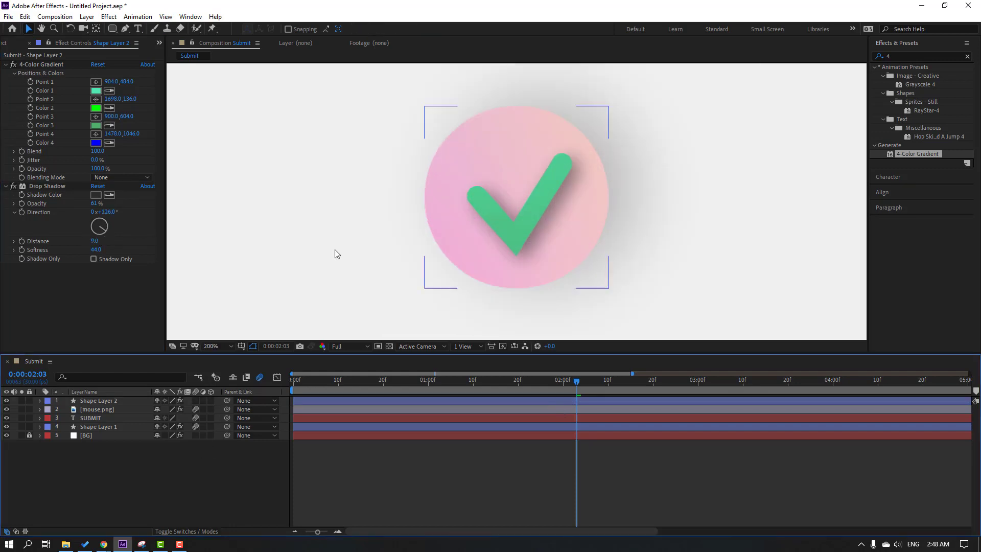
click(96, 194)
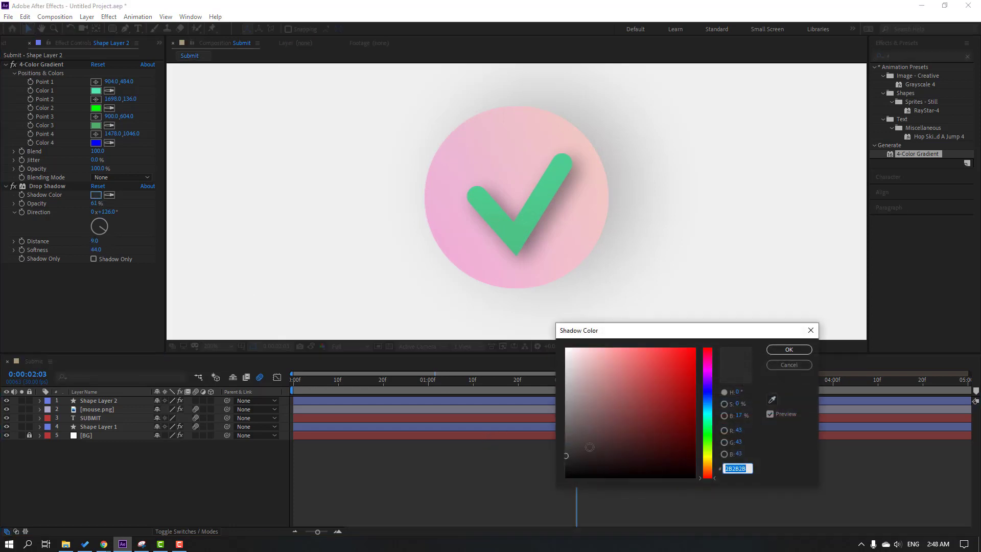
drag(573, 454, 570, 441)
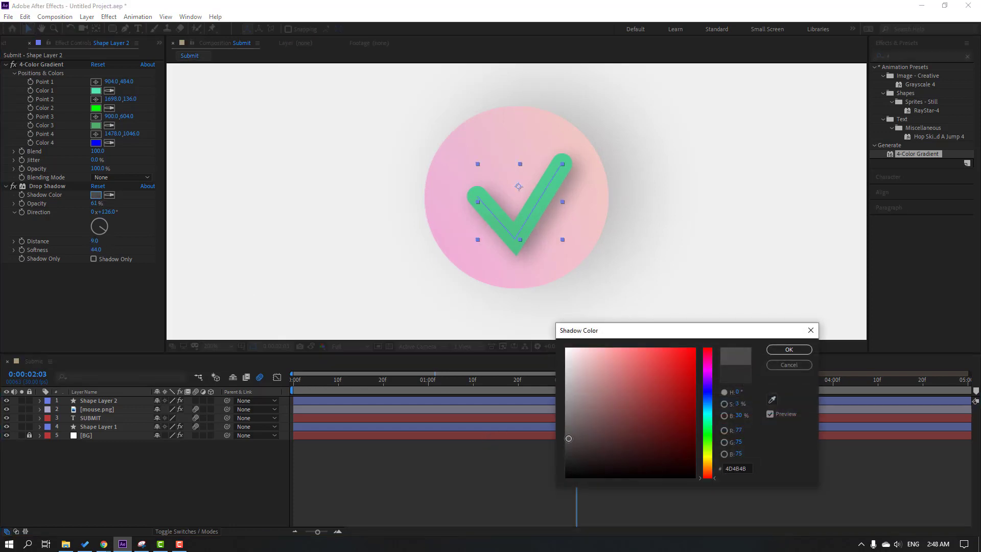
click(788, 349)
click(440, 483)
scroll(338, 327, down, 2)
scroll(418, 244, up, 2)
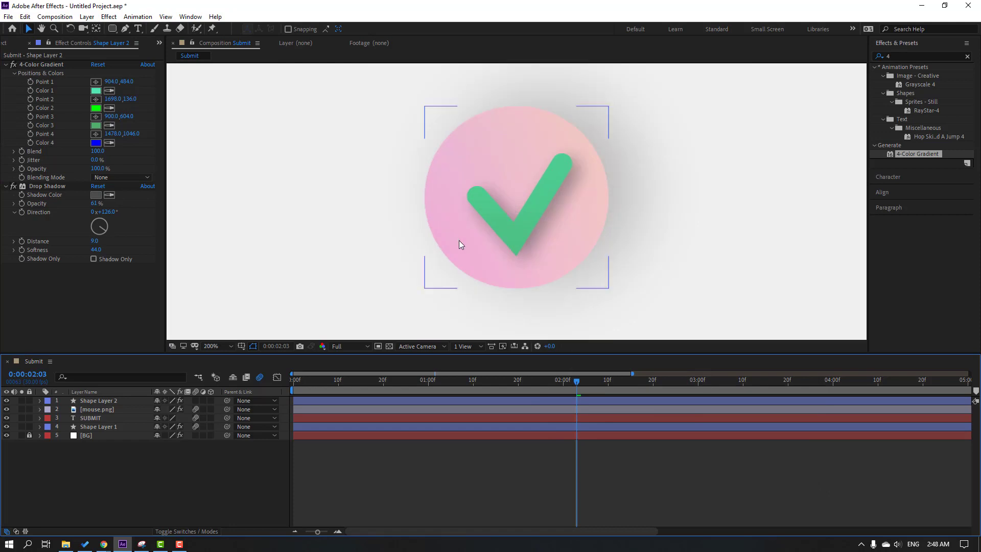
Step: Rename the check mark layer, Shape Layer 2, as check
click(102, 401)
key(Return)
text(c)
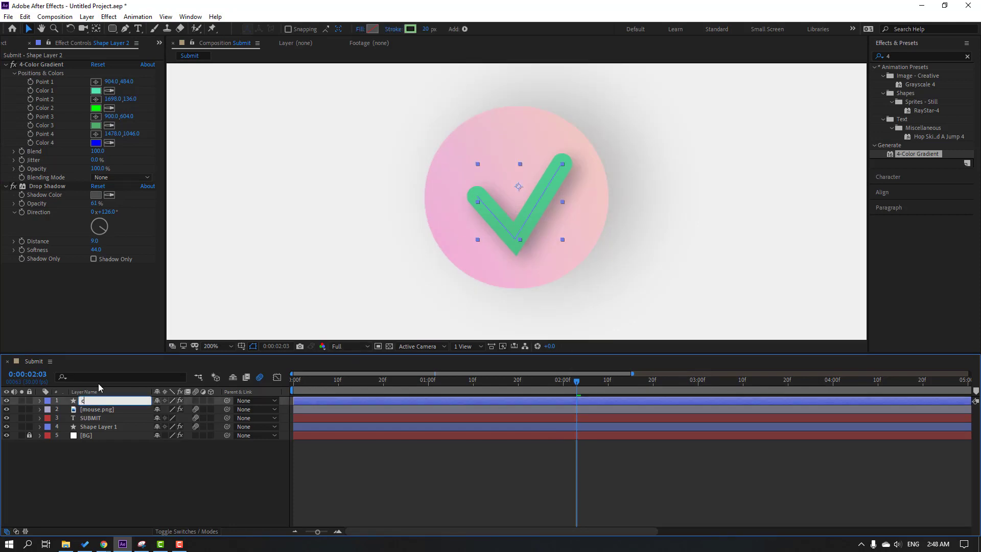
text(heck)
key(Return)
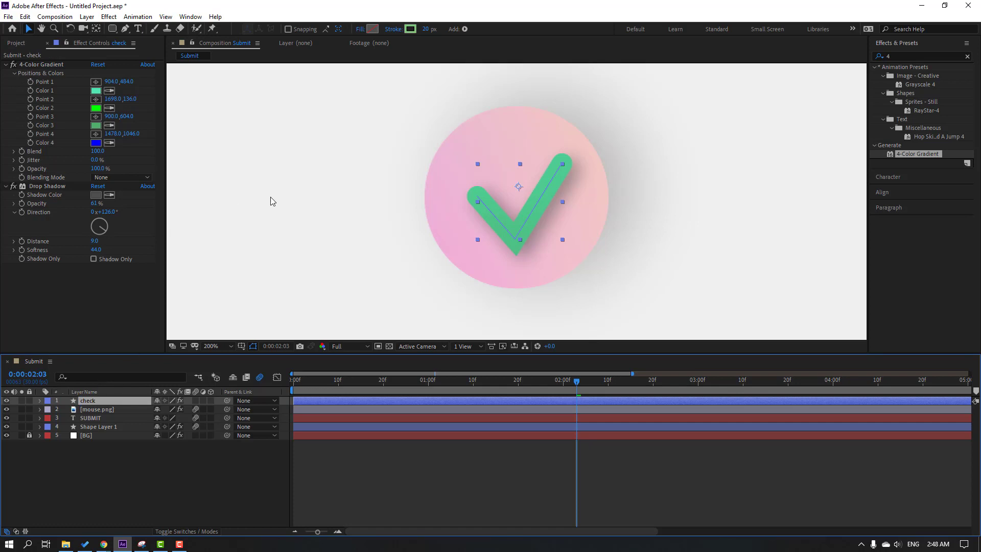
Step: Add Trim Paths to the check layer and expand its properties
click(464, 29)
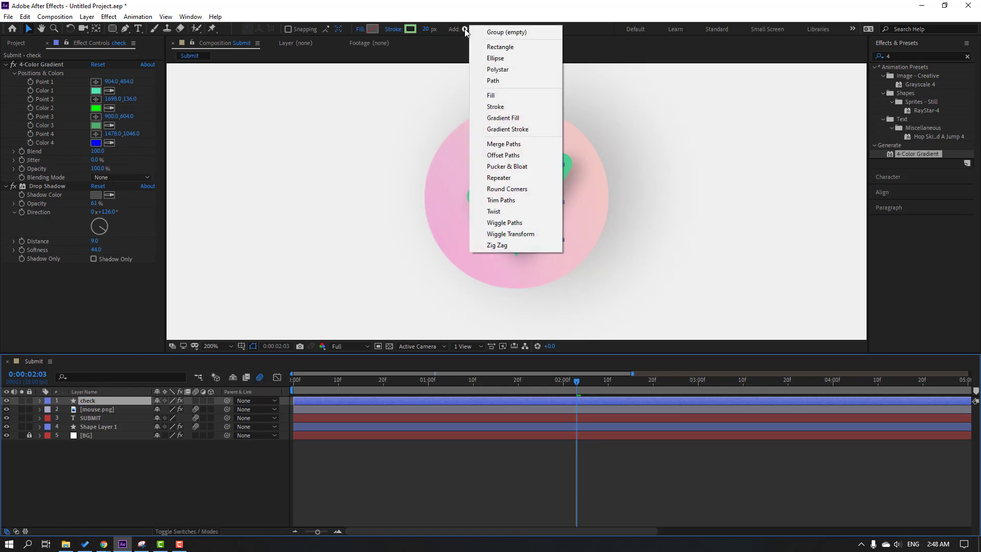
click(499, 203)
scroll(386, 454, down, 3)
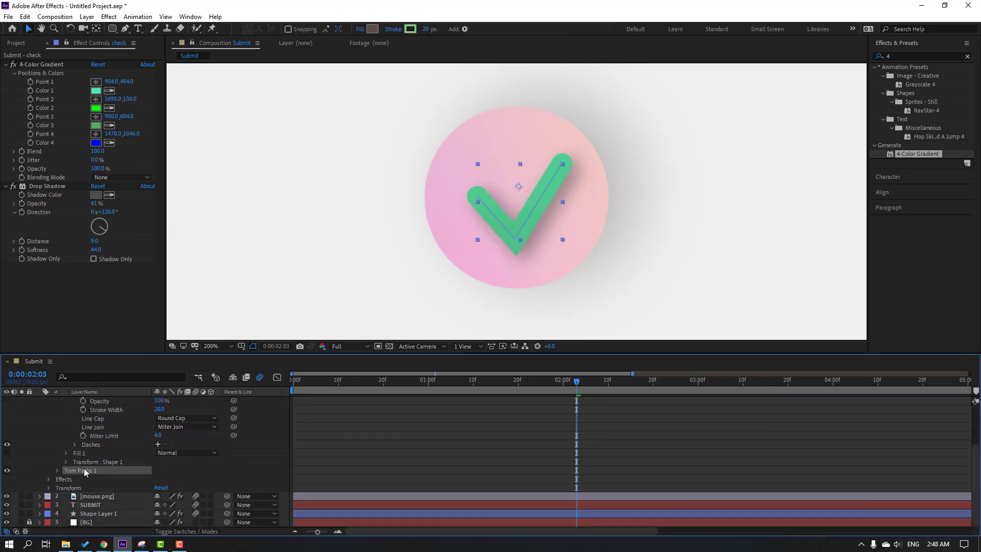
click(57, 470)
scroll(45, 474, down, 2)
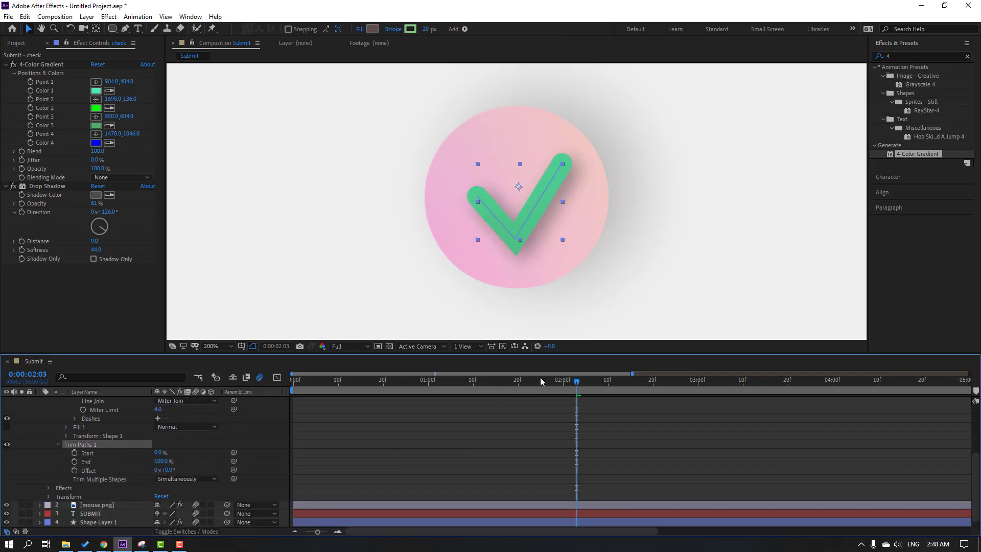
Step: Solo the check layer and keyframe its Trim Paths End at 0% at the start of the composition
drag(574, 382, 284, 391)
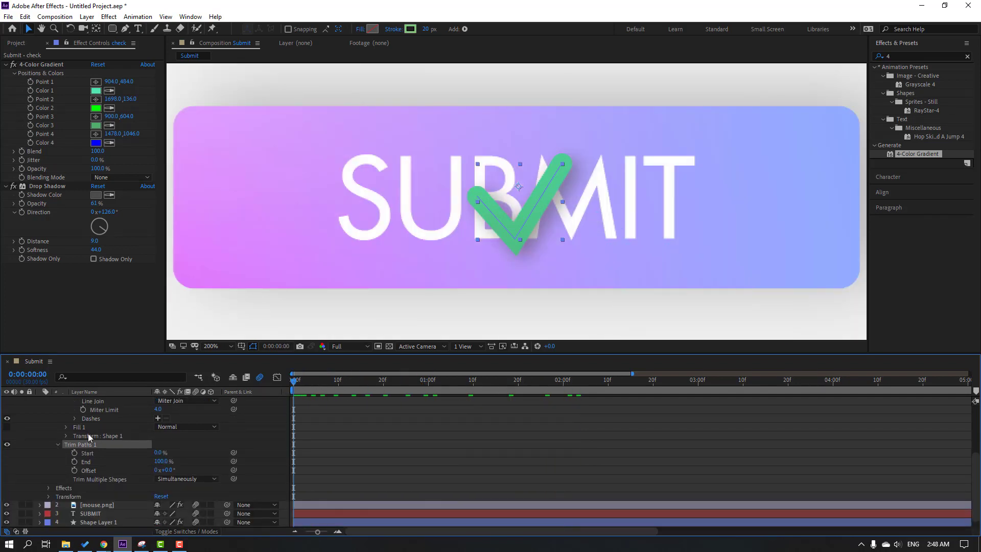
scroll(29, 410, up, 4)
scroll(28, 409, up, 1)
click(20, 400)
scroll(48, 436, down, 3)
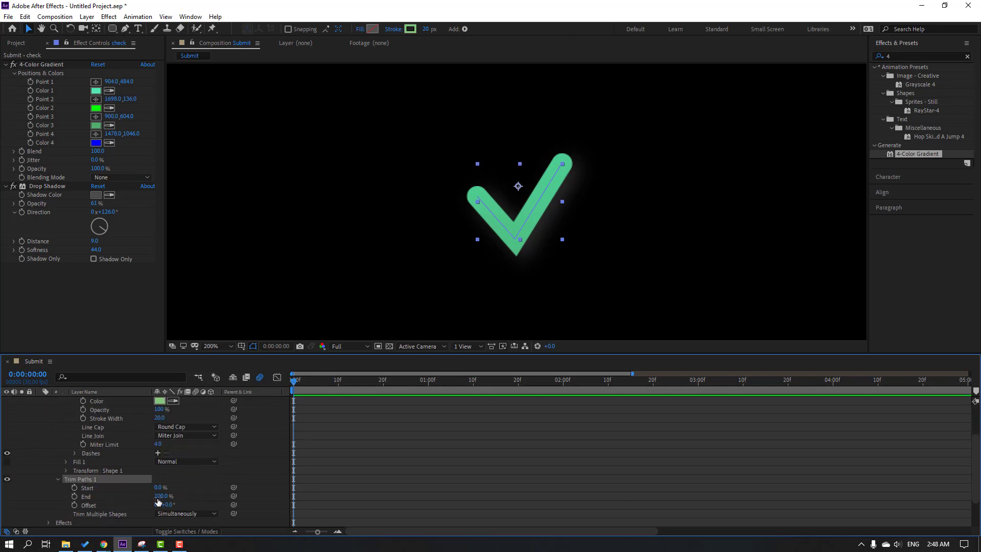
click(161, 496)
text(0)
key(Return)
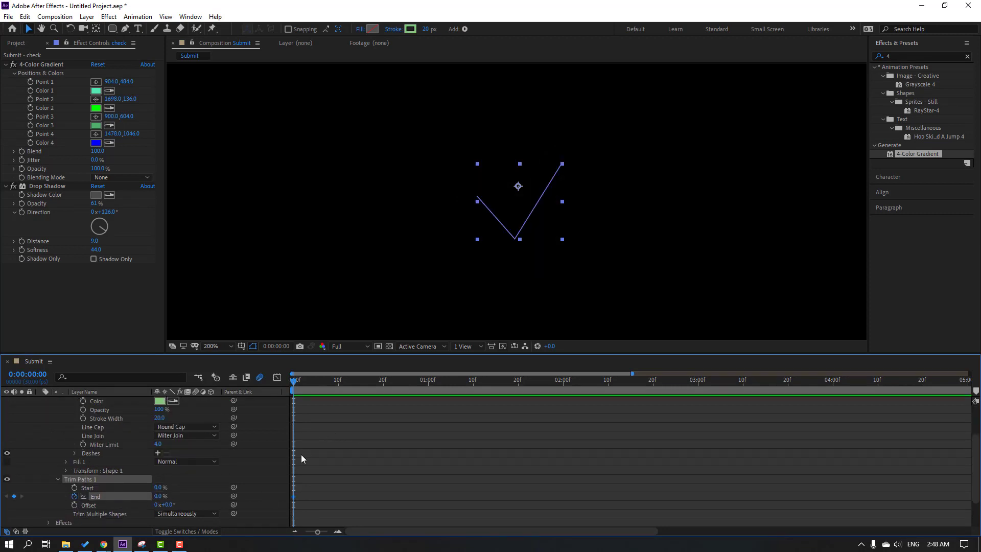
Step: Keyframe the Trim Paths End at 100% at frame 10, apply Easy Ease to both End keyframes and preview the stroke
key(shift+Page_Down)
click(158, 496)
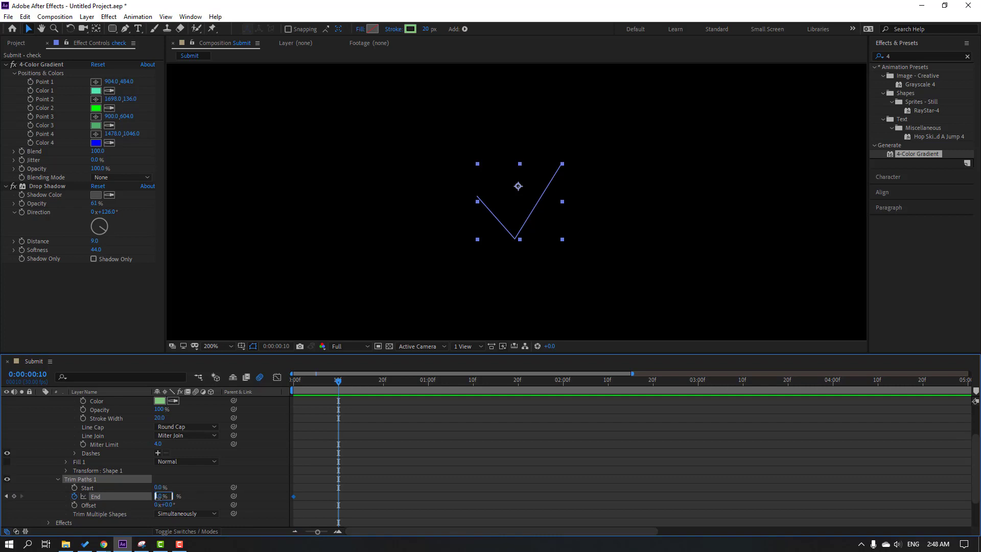
text(100)
key(Return)
right_click(293, 496)
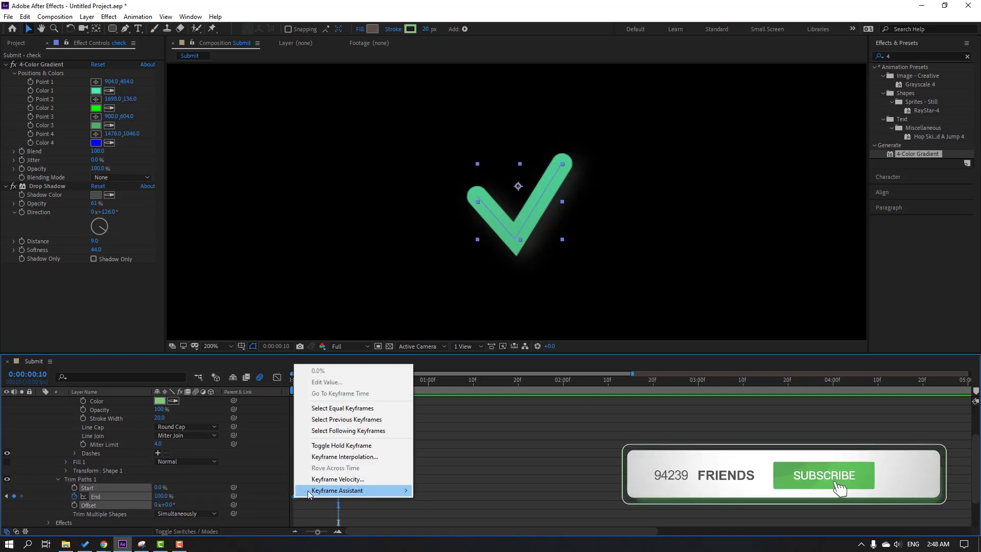
mouse_move(351, 519)
click(496, 423)
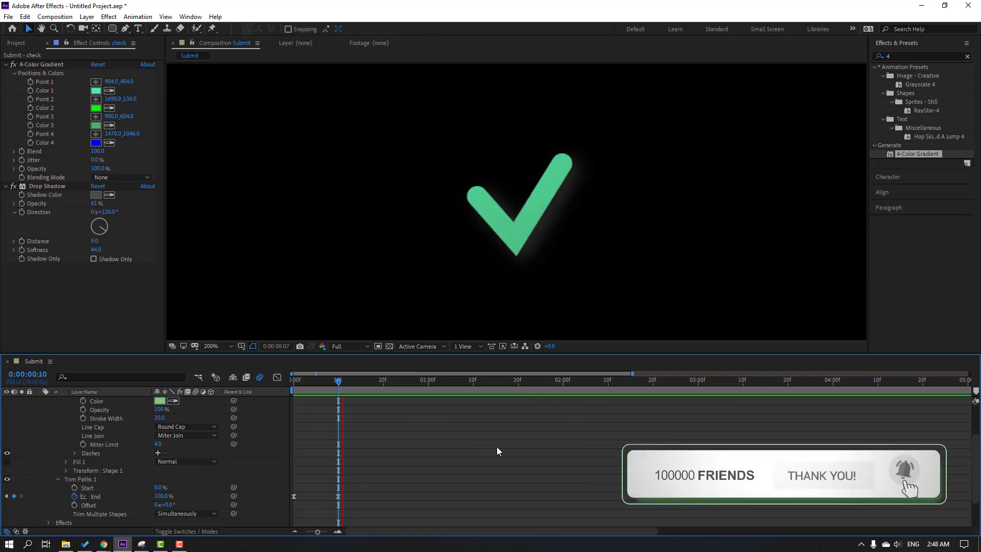
Step: Reshape the Trim Paths End speed graph into an early peak with a long slow-down toward the last keyframe
drag(374, 485, 290, 503)
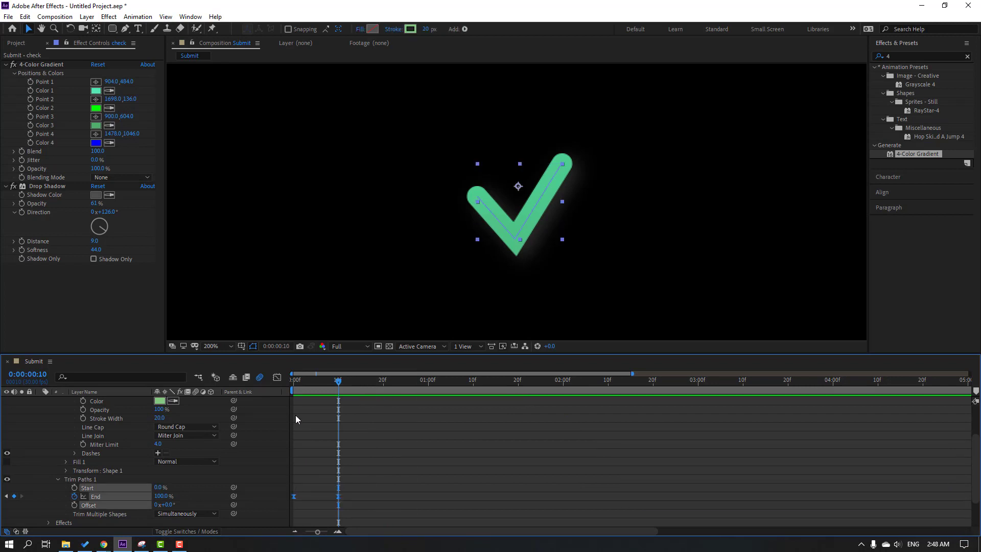
click(277, 378)
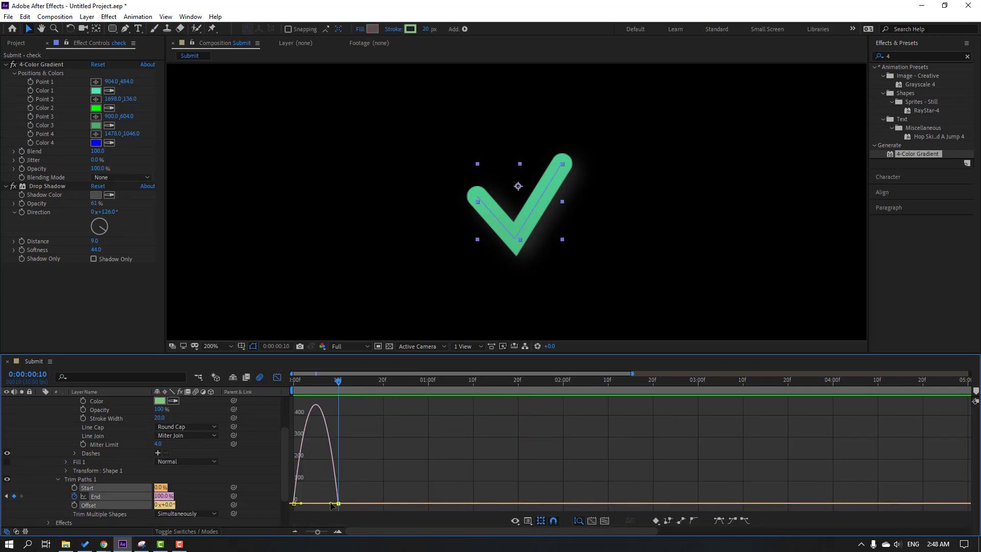
drag(332, 506, 319, 503)
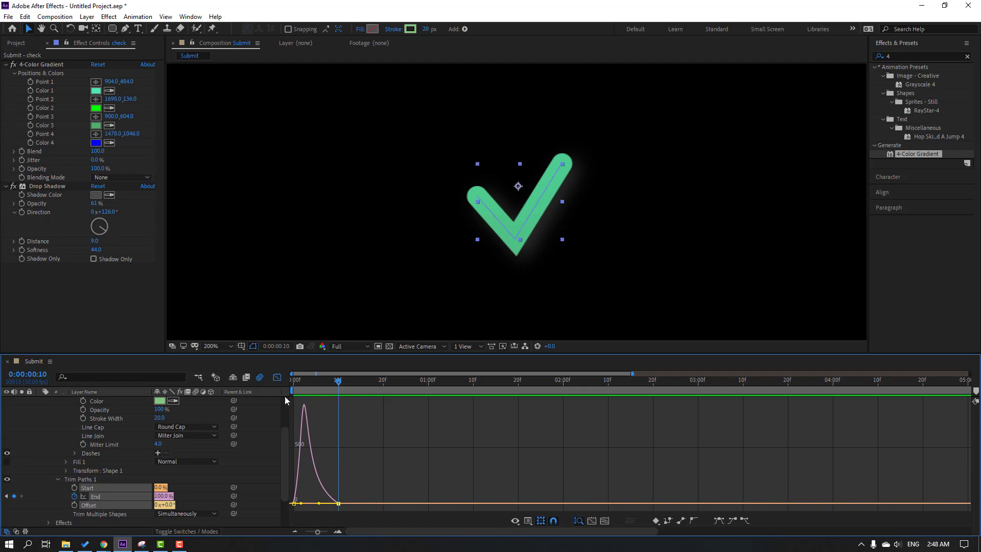
key(shift+F3)
Step: Stretch the Trim Paths End animation to about frame 28 and lengthen the first keyframe's ease in the speed graph
drag(339, 497, 285, 505)
click(278, 381)
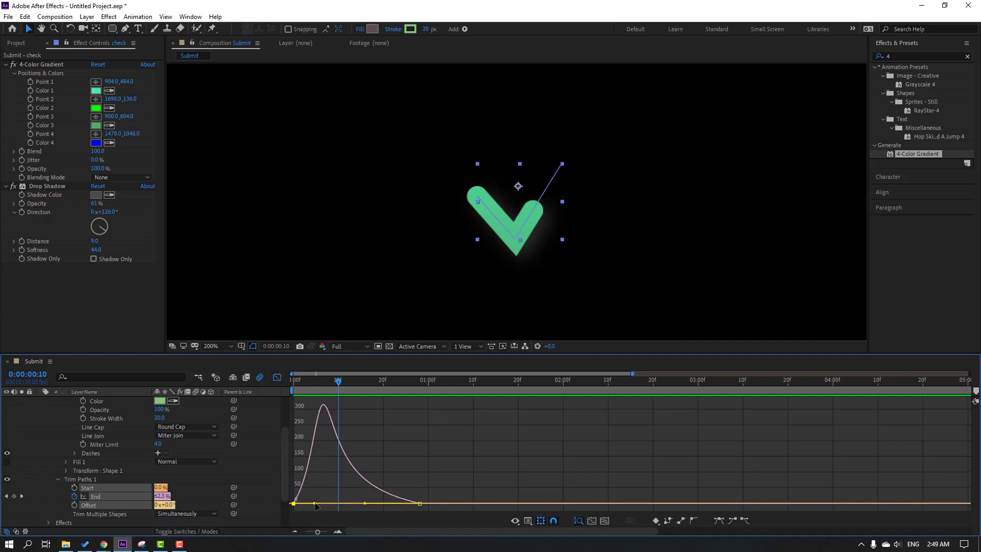
drag(315, 503, 323, 504)
key(space)
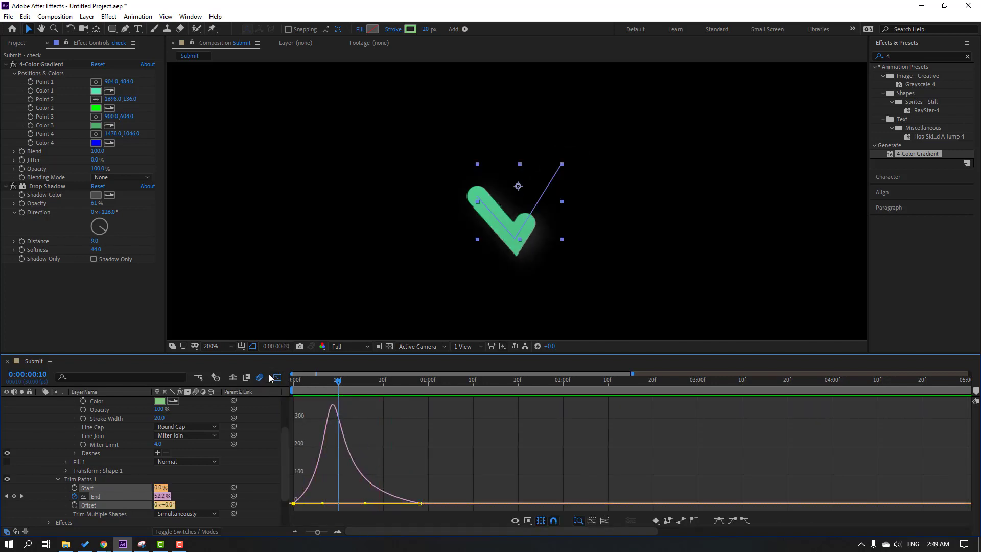
Step: Leave the graph view, collapse the check layer's properties and turn off its solo
click(277, 377)
scroll(198, 459, up, 3)
click(40, 402)
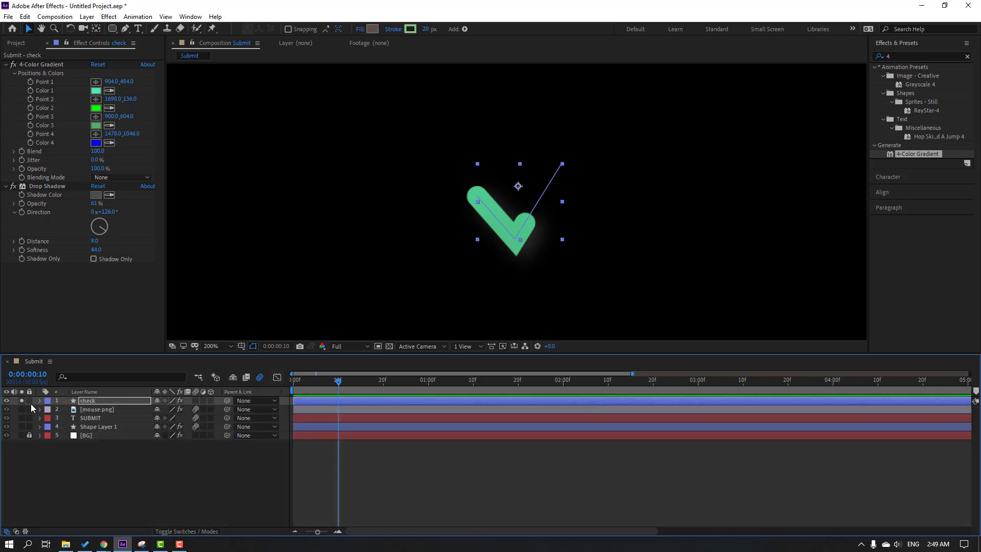
click(21, 401)
Step: Move the check layer to start at about 0:00:01:20, once the button has shrunk, and preview the timing
scroll(479, 246, down, 1)
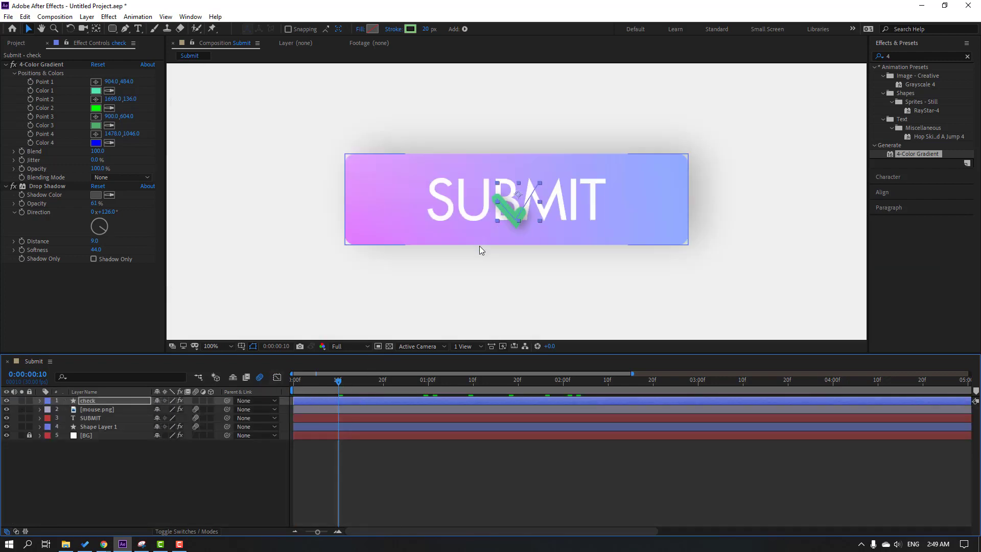
drag(315, 401, 536, 401)
drag(405, 381, 586, 380)
click(504, 380)
drag(537, 401, 576, 380)
key(space)
click(487, 500)
Step: Apply the Glow effect to the check layer with Glow Threshold 31.8% and Glow Radius 79
click(902, 54)
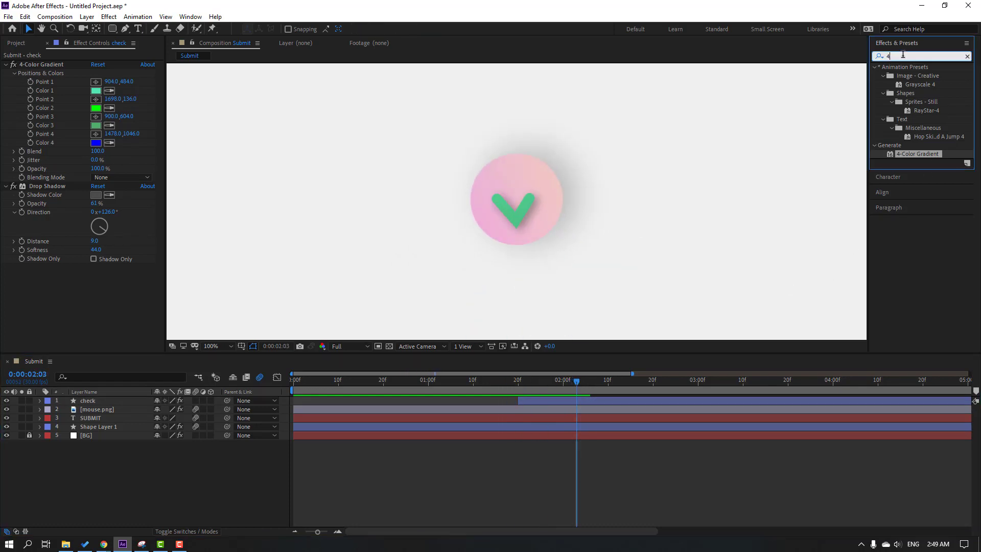
text(glow)
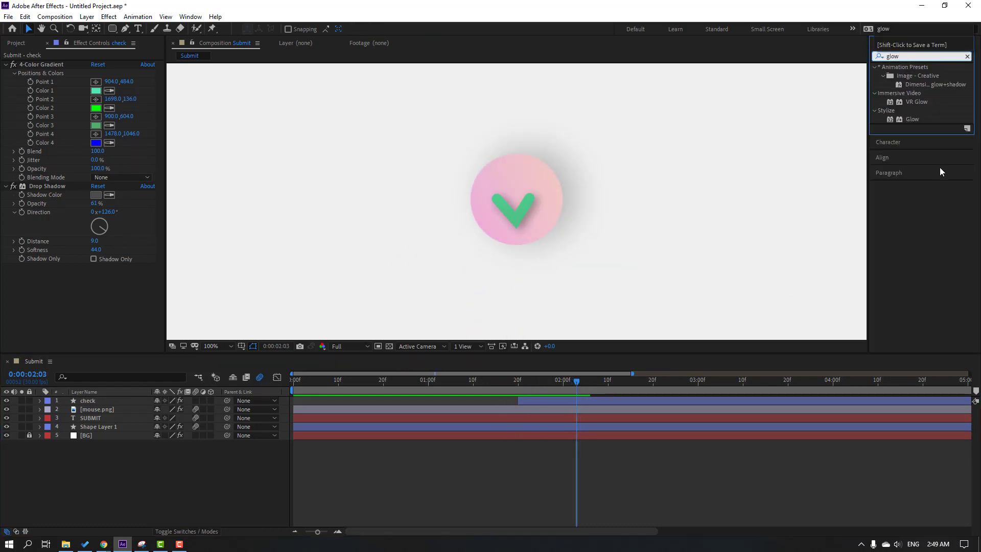
drag(908, 123, 94, 400)
drag(96, 231, 60, 222)
key(period)
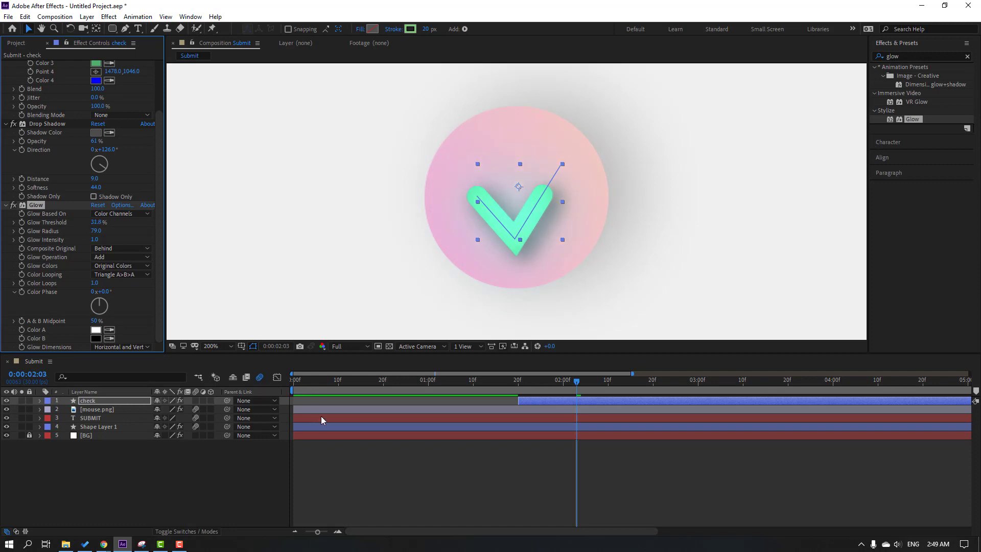
Step: Shift the start of the SUBMIT text layer to about frame 1, deselect it and view the whole button
drag(321, 417, 327, 414)
click(399, 478)
scroll(333, 266, down, 2)
key(period)
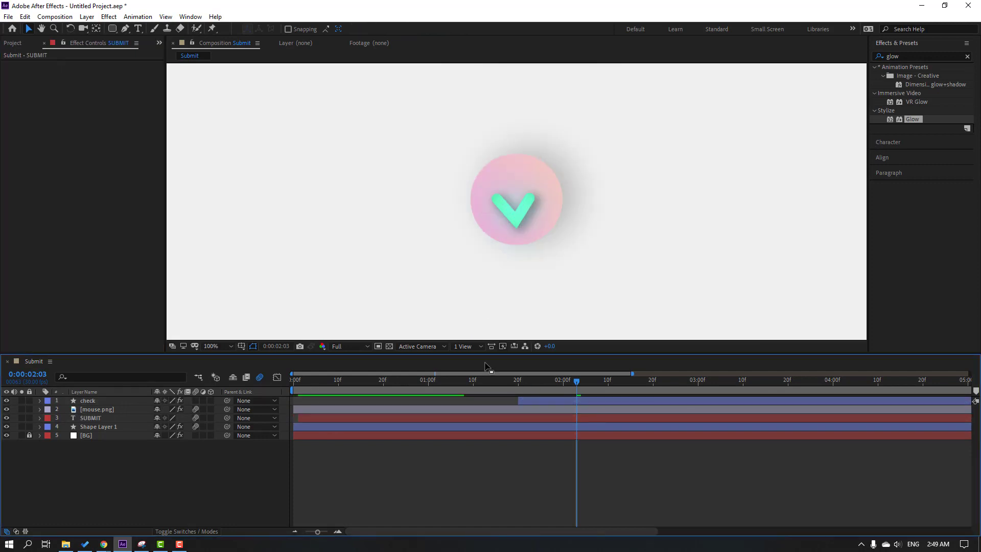